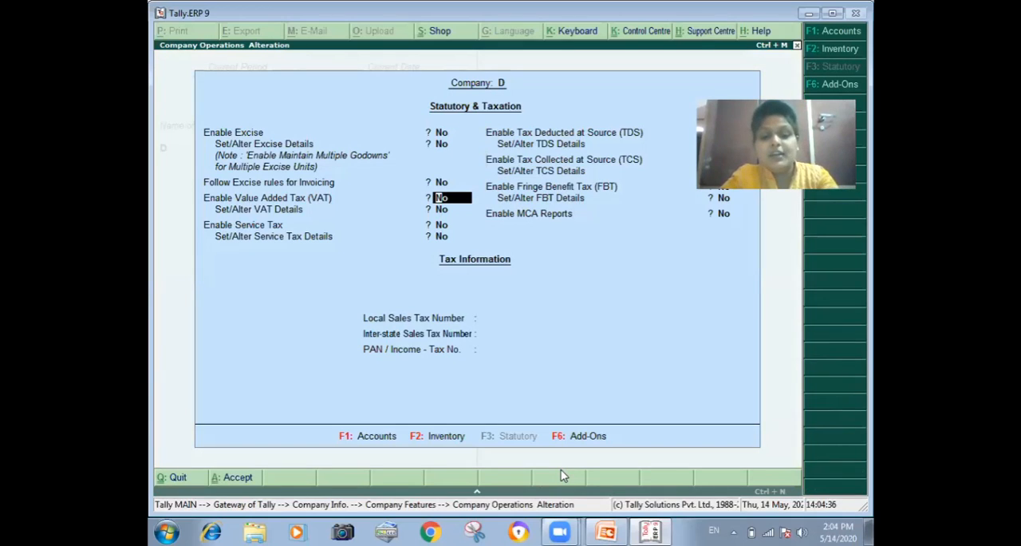
Step: Enable Value Added Tax (VAT) for company D and open its VAT details for setup
{"action": "type", "text": "y"}
{"action": "key", "text": "Return"}
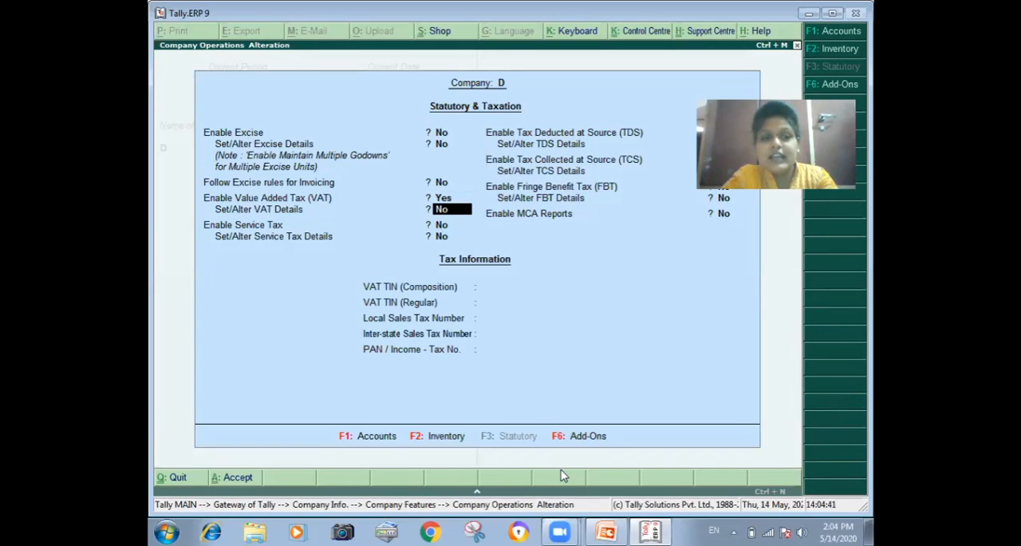
{"action": "type", "text": "y"}
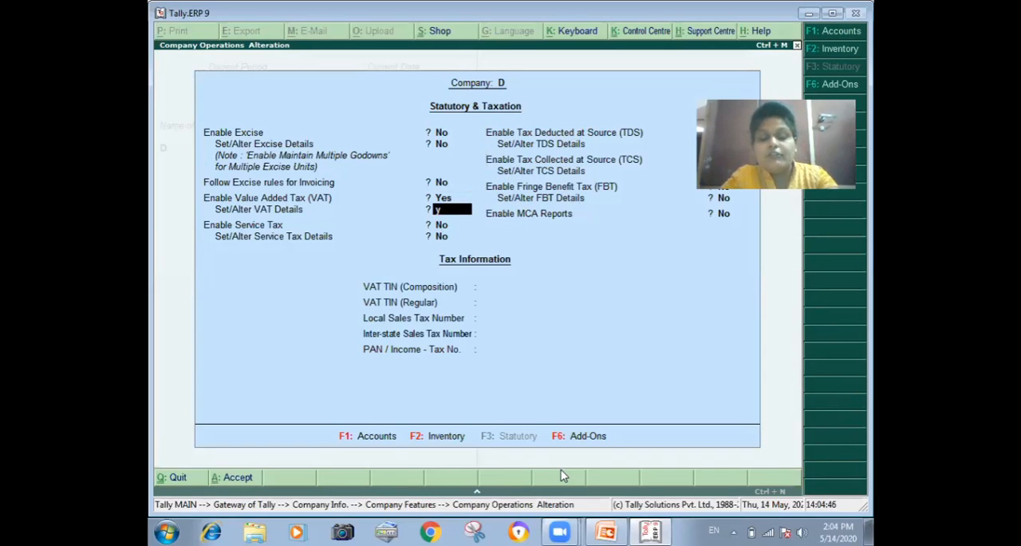
{"action": "key", "text": "Return"}
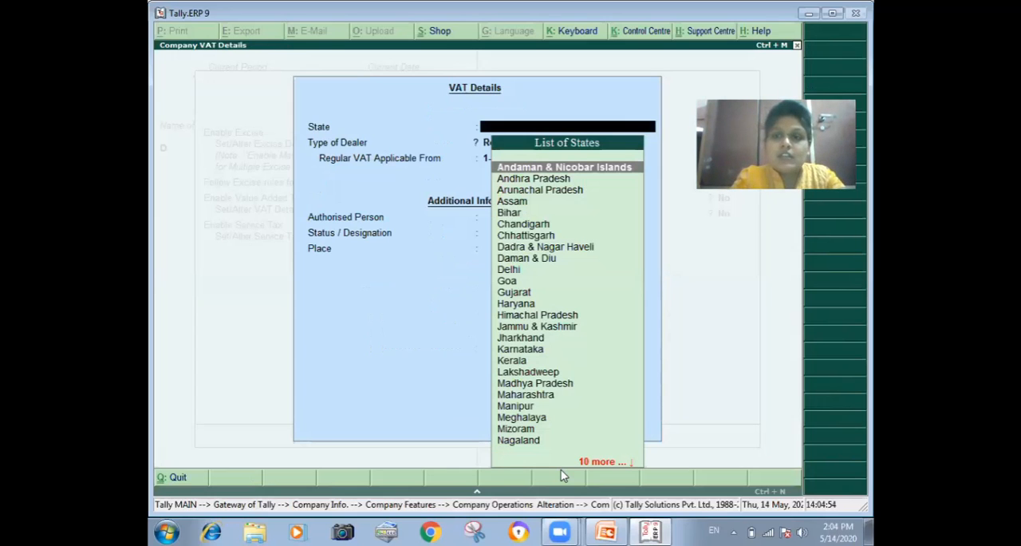
Step: Set the state in the company's VAT details to Haryana
{"action": "type", "text": "Aha"}
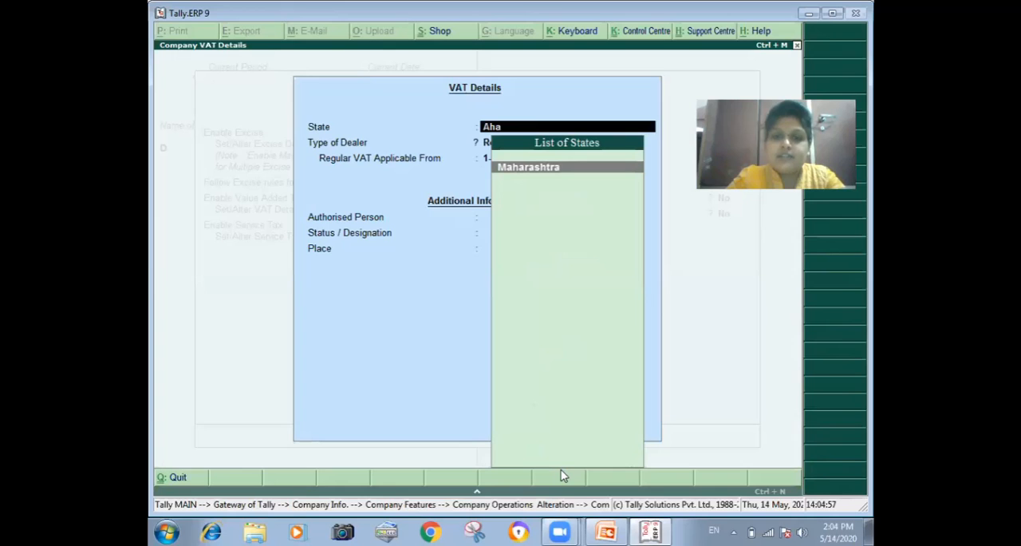
{"action": "key", "text": "BackSpace"}
{"action": "key", "text": "BackSpace"}
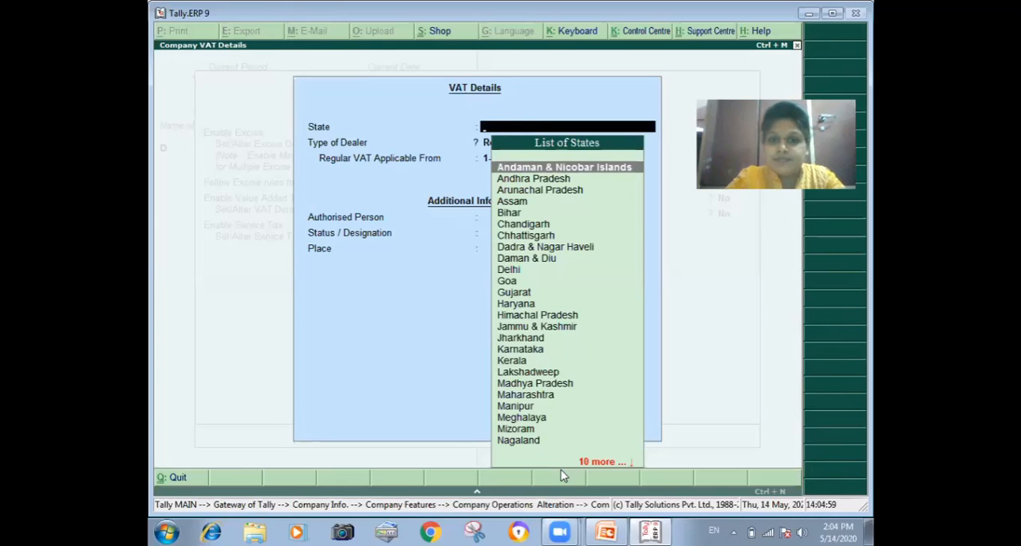
{"action": "type", "text": "Ha"}
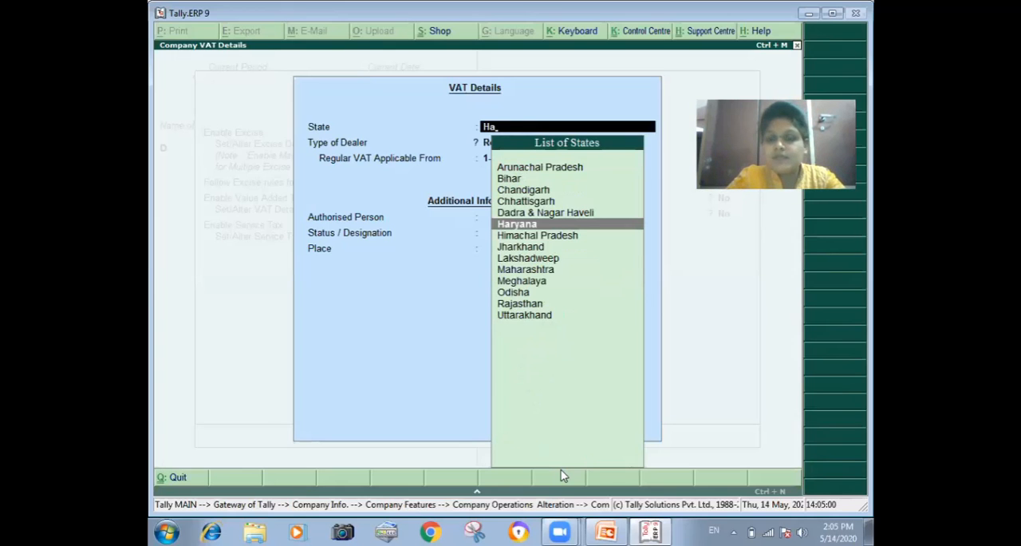
{"action": "key", "text": "Return"}
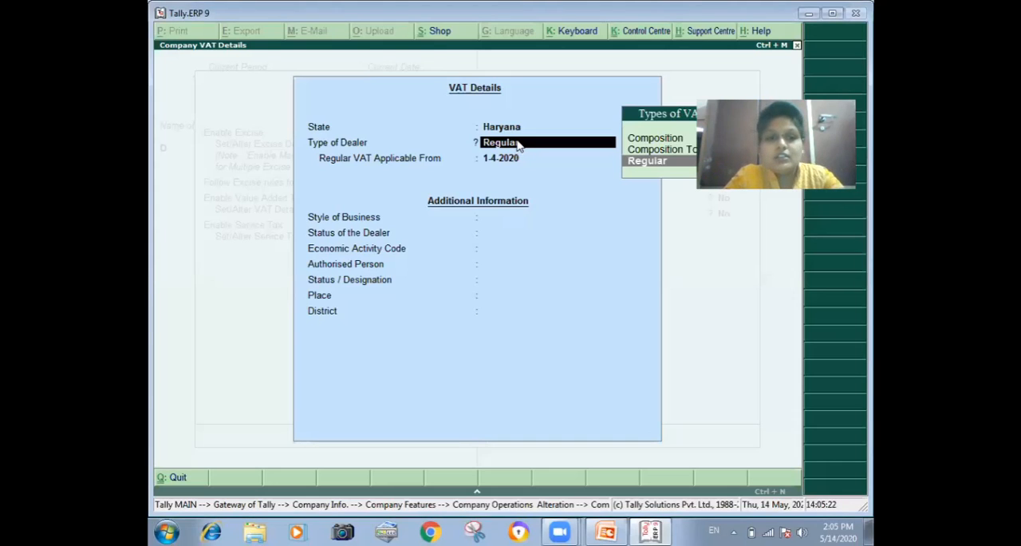
Step: Keep dealer type Regular and VAT applicable from 1-4-2020, leave the additional information blank, and accept the VAT details
{"action": "key", "text": "Return"}
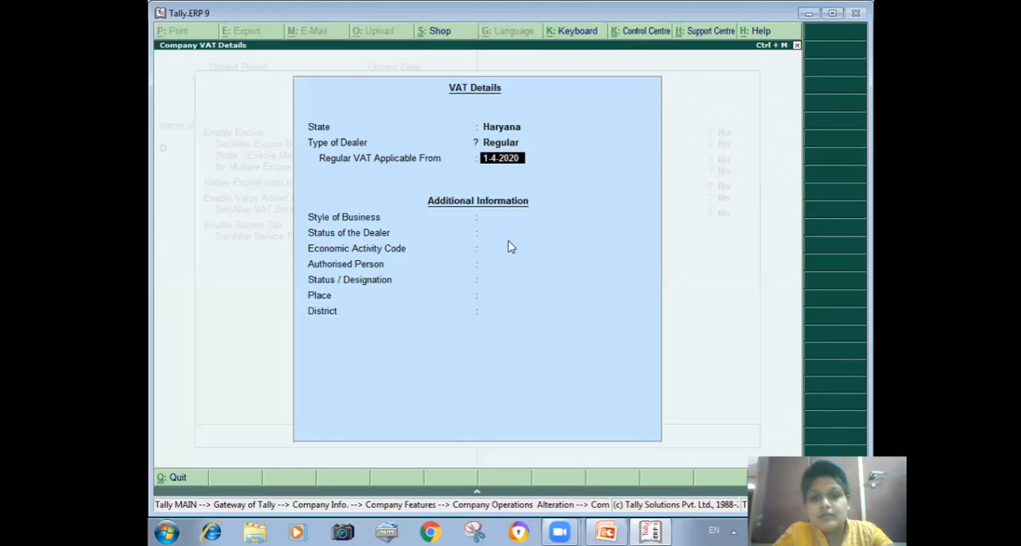
{"action": "key", "text": "Return"}
{"action": "key", "text": "Return"}
{"action": "key", "text": "Return"}
{"action": "key", "text": "Return"}
{"action": "key", "text": "Return"}
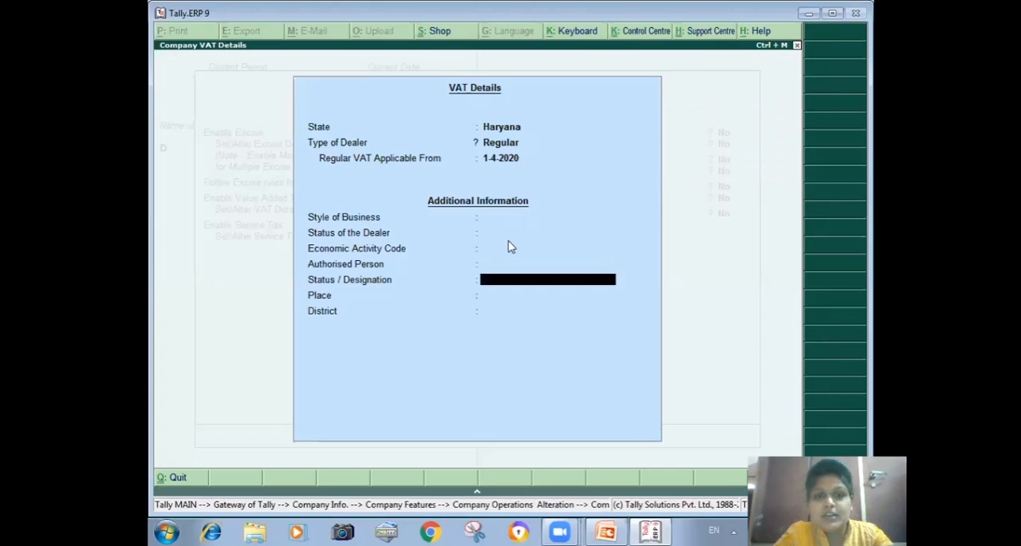
{"action": "key", "text": "Return"}
{"action": "key", "text": "Return"}
{"action": "key", "text": "Return"}
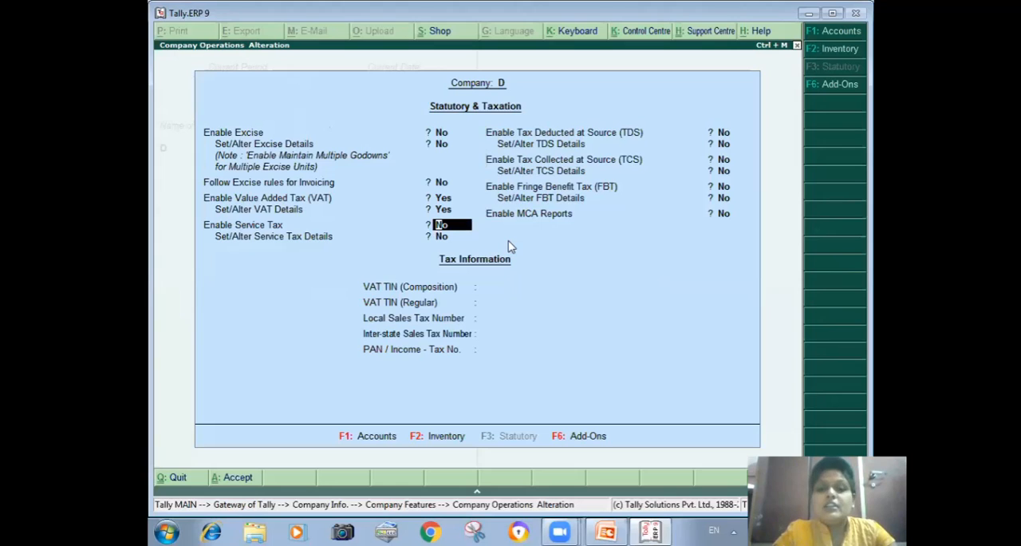
Step: Leave Service Tax and TDS disabled, enable Tax Collected at Source (TCS), and open the TCS collector details
{"action": "key", "text": "Return"}
{"action": "key", "text": "Return"}
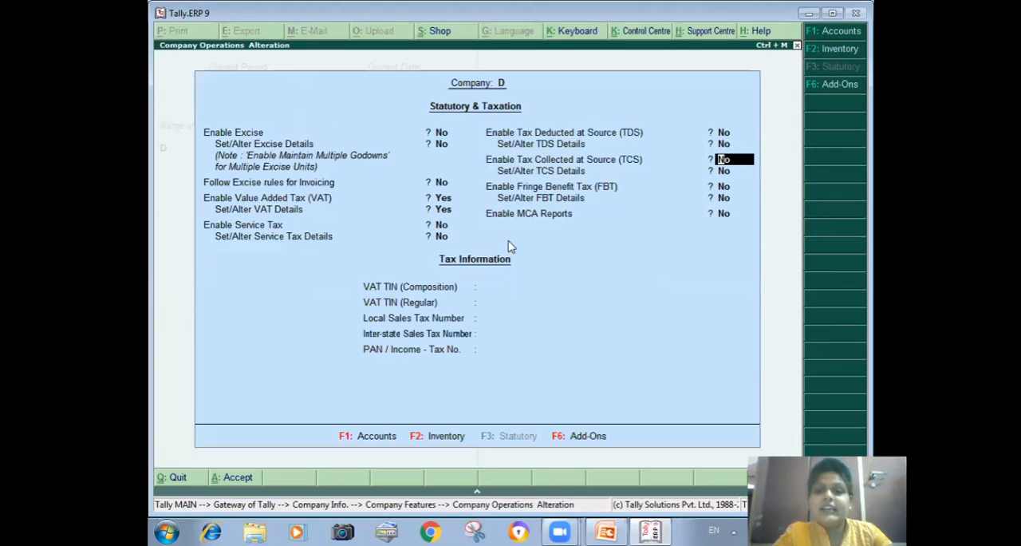
{"action": "type", "text": "y"}
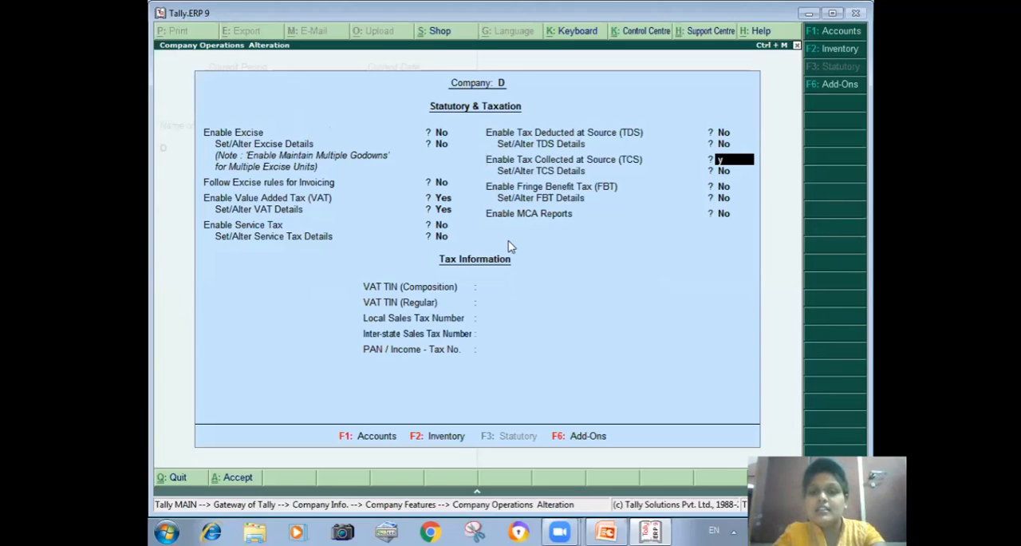
{"action": "key", "text": "Return"}
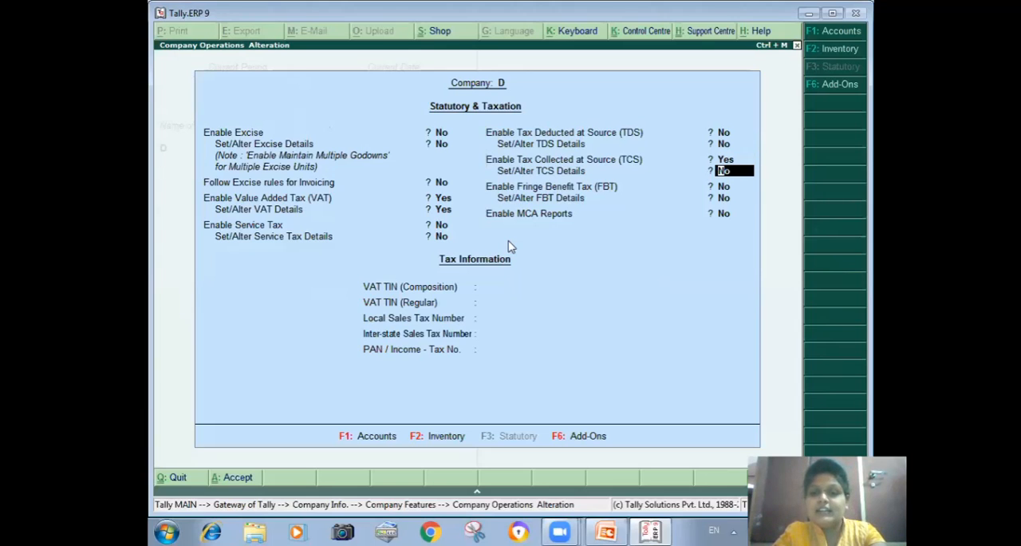
{"action": "type", "text": "y"}
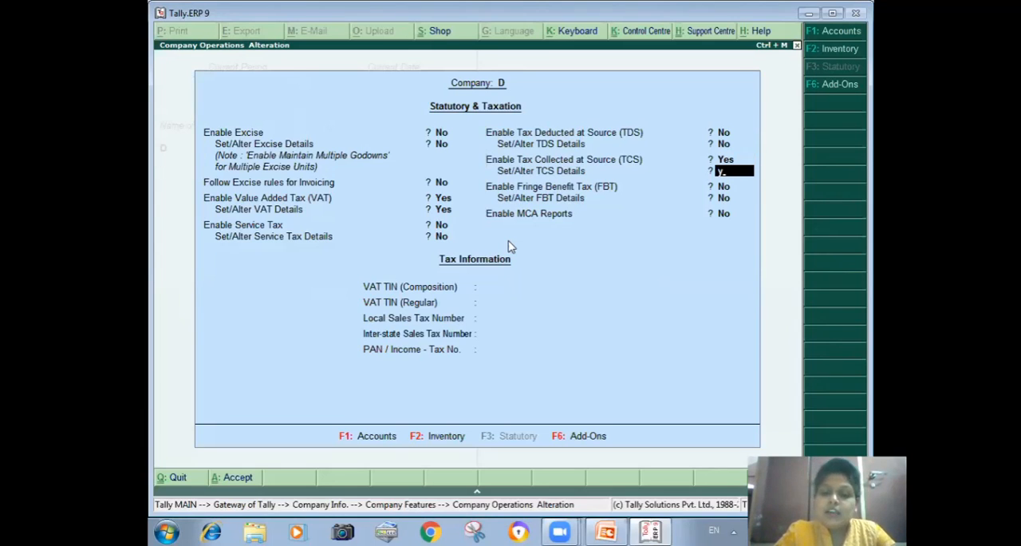
{"action": "key", "text": "Return"}
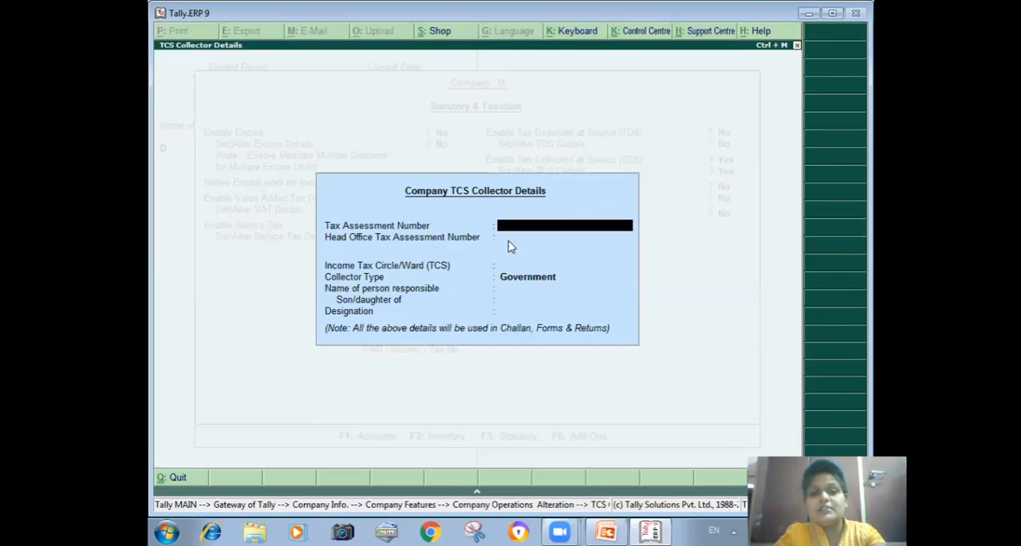
Step: Fill in both tax assessment numbers, set the income tax circle/ward to 12, and choose Others as collector type
{"action": "type", "text": "12"}
{"action": "key", "text": "Return"}
{"action": "type", "text": "123"}
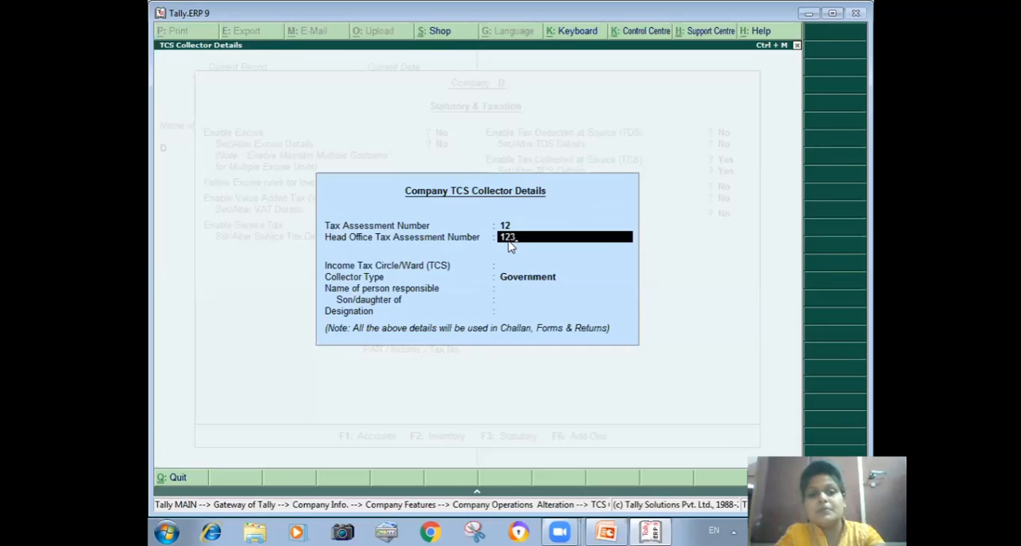
{"action": "key", "text": "Return"}
{"action": "type", "text": "12"}
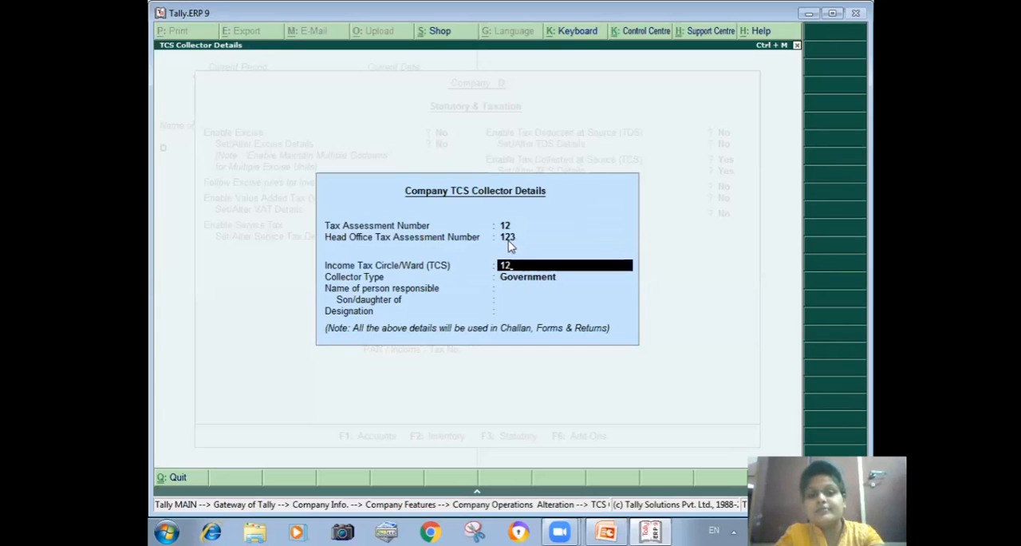
{"action": "key", "text": "Return"}
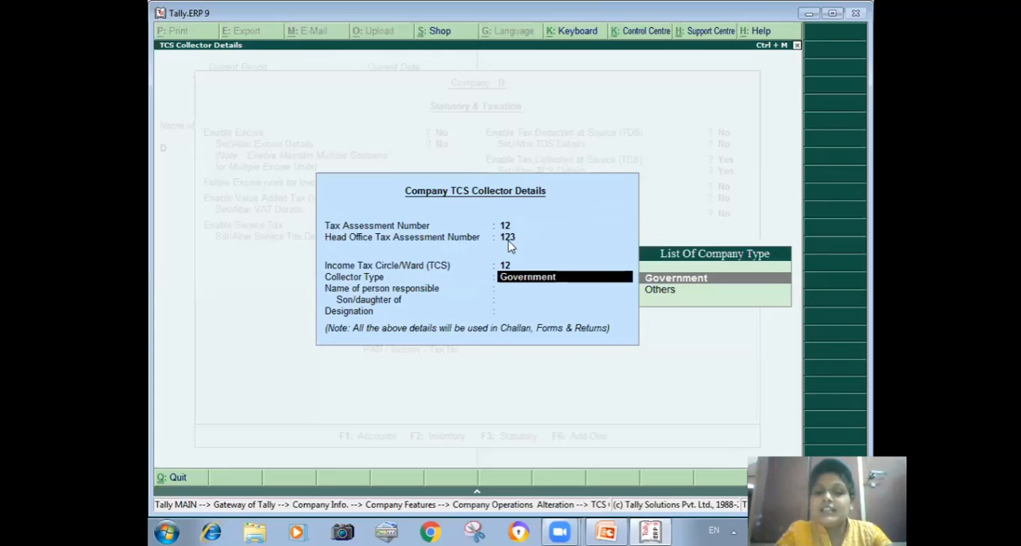
{"action": "key", "text": "Down"}
{"action": "key", "text": "Return"}
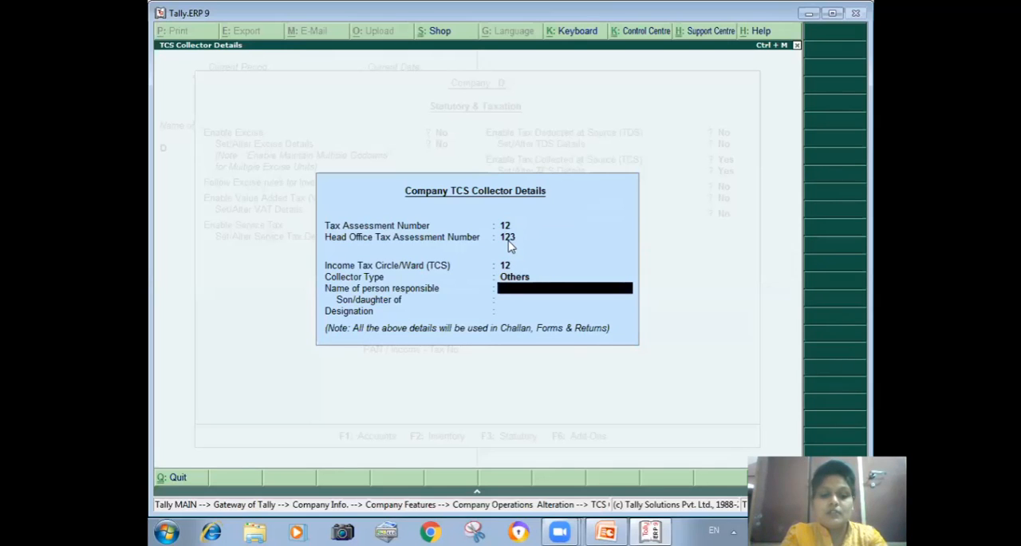
Step: Enter the responsible person's name and their parent's name in the TCS collector details, leaving the designation blank
{"action": "type", "text": "Ram"}
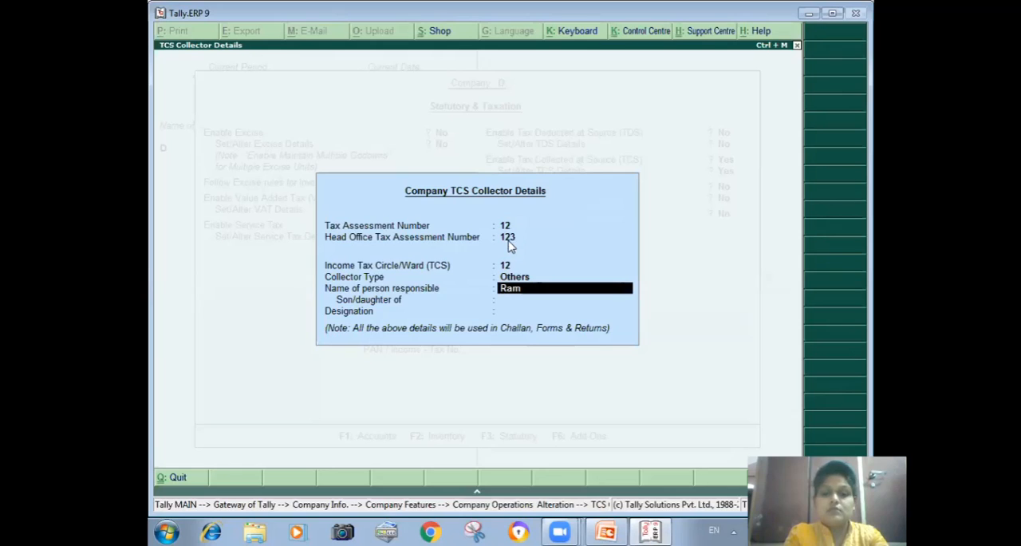
{"action": "key", "text": "Return"}
{"action": "type", "text": "Ra"}
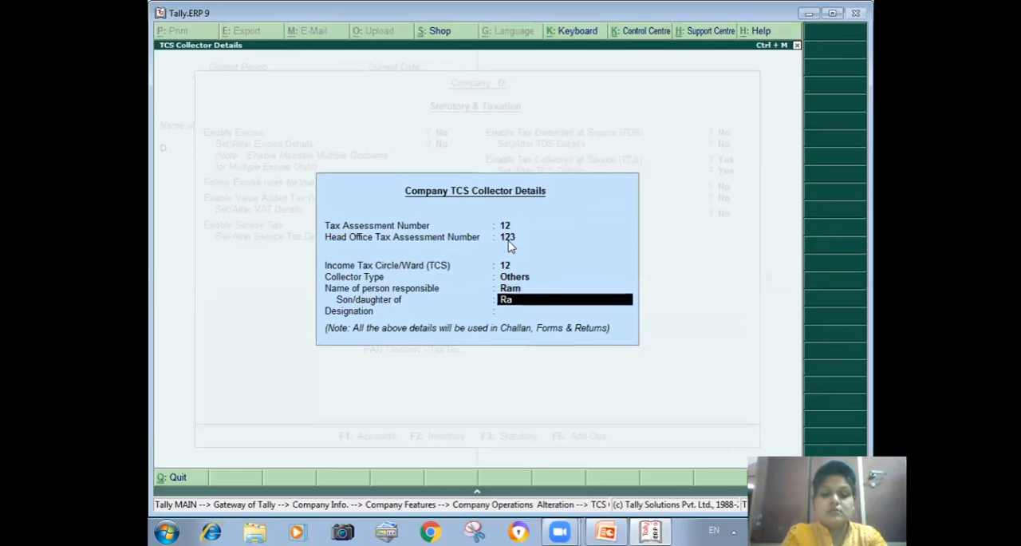
{"action": "type", "text": "j Mohan"}
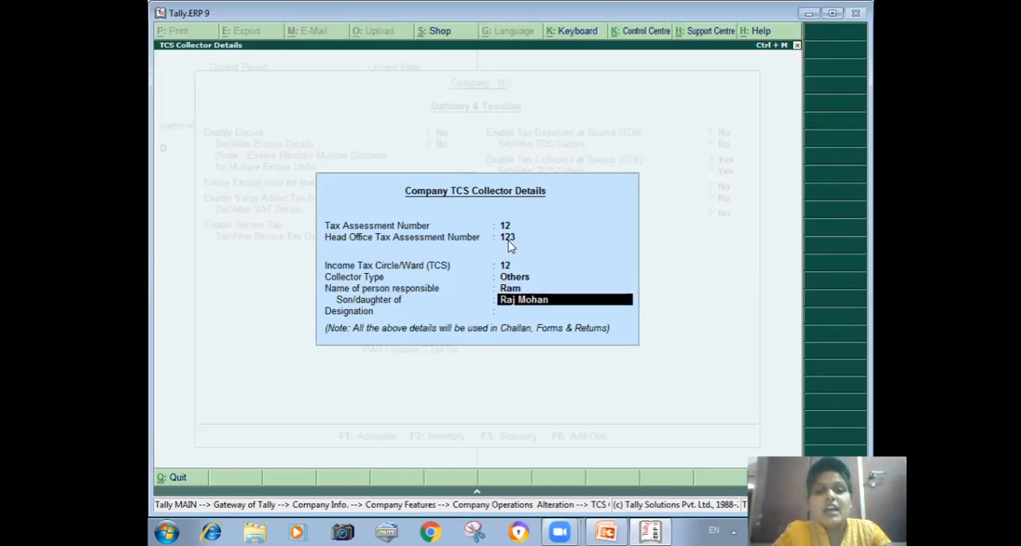
{"action": "key", "text": "Return"}
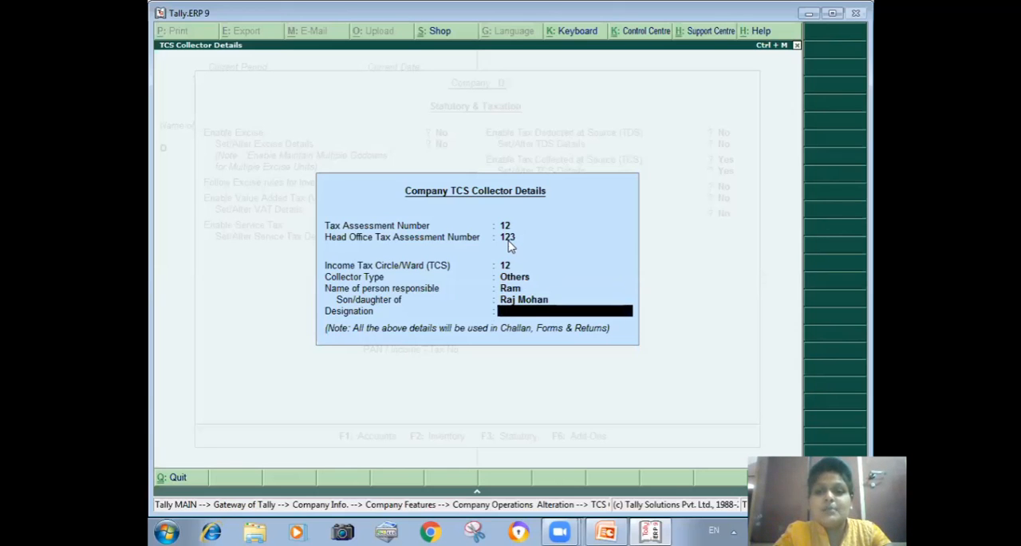
{"action": "key", "text": "Return"}
{"action": "key", "text": "Return"}
{"action": "key", "text": "Return"}
{"action": "key", "text": "Return"}
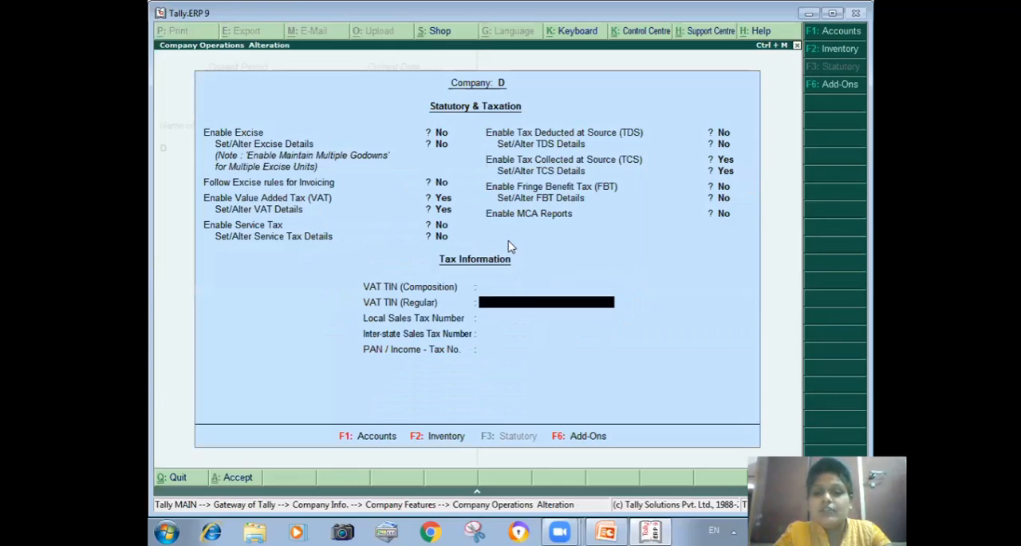
Step: Leave the remaining statutory options and tax numbers at their defaults and save the Statutory & Taxation settings
{"action": "key", "text": "Return"}
{"action": "key", "text": "Return"}
{"action": "key", "text": "Return"}
{"action": "key", "text": "Return"}
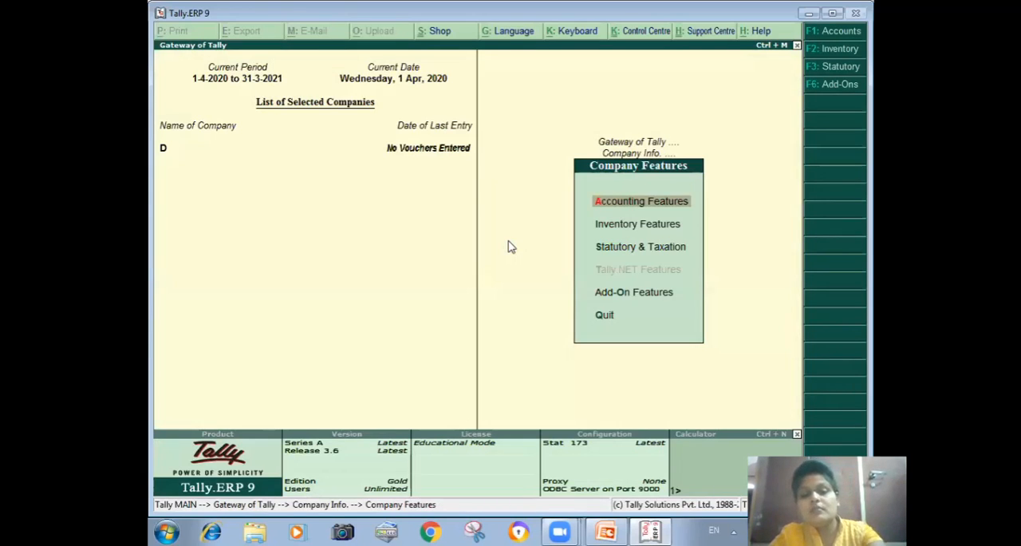
Step: Return to the Gateway of Tally and open the creation form for a single ledger
{"action": "key", "text": "Escape"}
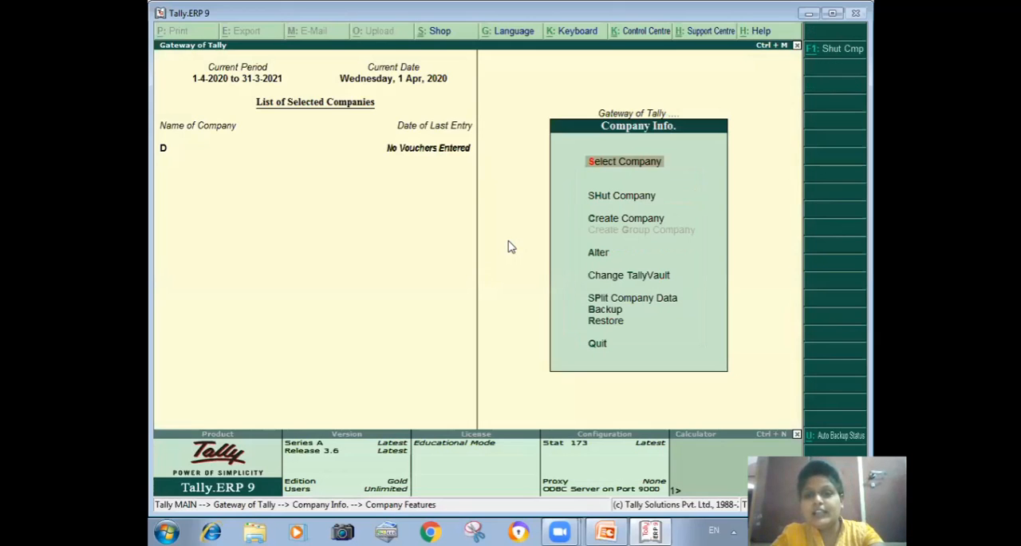
{"action": "key", "text": "Escape"}
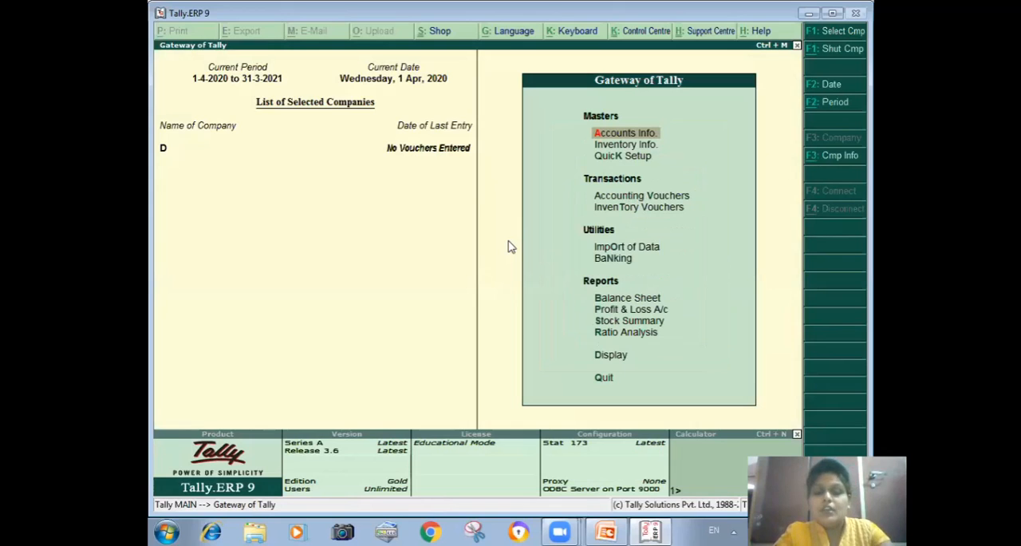
{"action": "key", "text": "Return"}
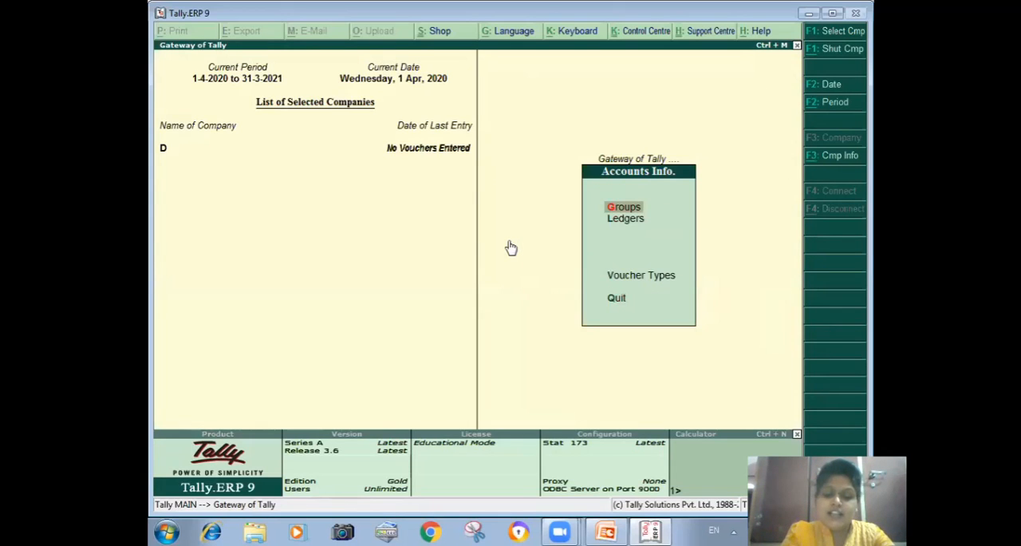
{"action": "key", "text": "l"}
{"action": "key", "text": "Return"}
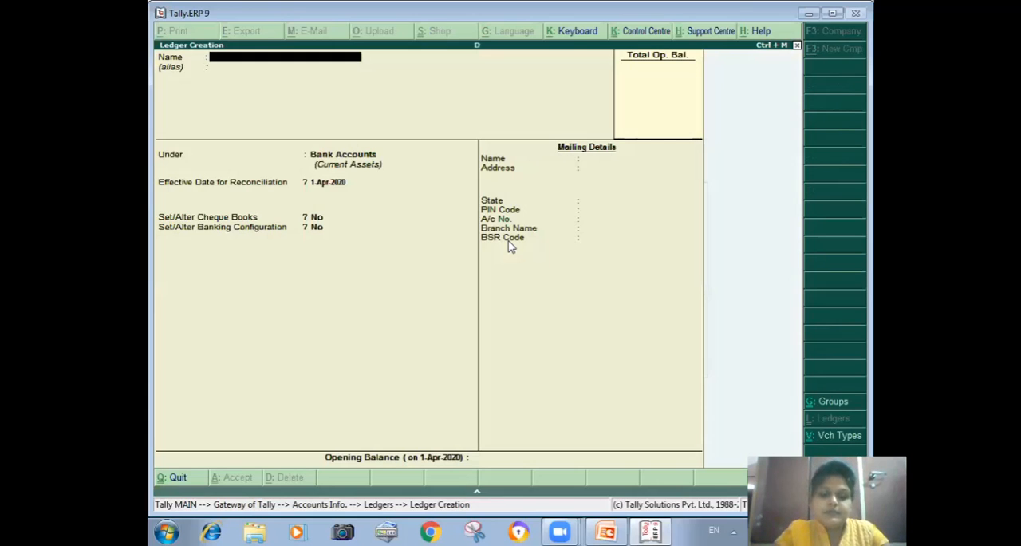
Step: Name the new ledger Mm without an alias and place it under Sundry Creditors
{"action": "type", "text": "Mm"}
{"action": "key", "text": "Return"}
{"action": "key", "text": "Return"}
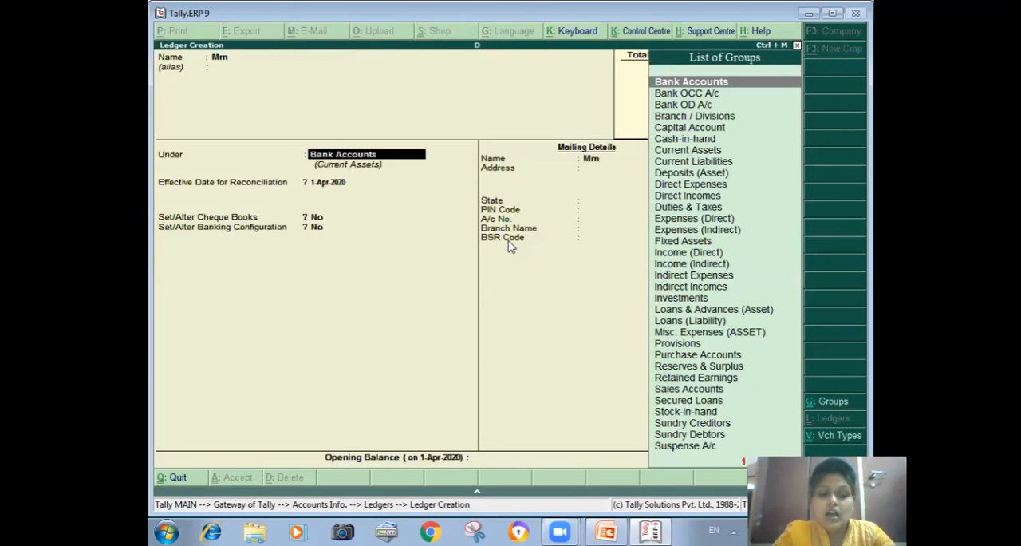
{"action": "type", "text": "S"}
{"action": "key", "text": "Down"}
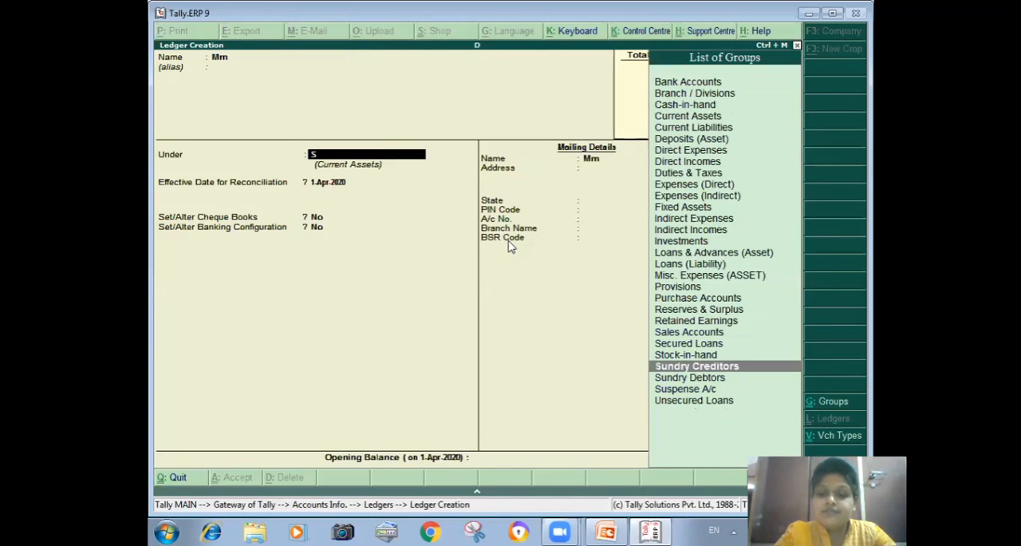
{"action": "key", "text": "Return"}
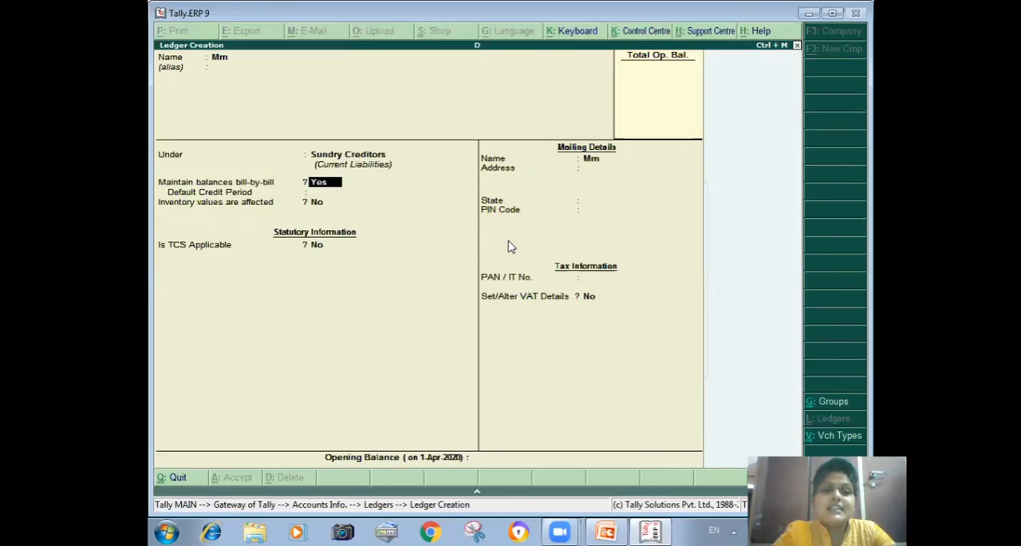
Step: Keep bill-by-bill balances for the Mm ledger and make TCS applicable with Association of Persons as the buyer/lessee type
{"action": "key", "text": "Return"}
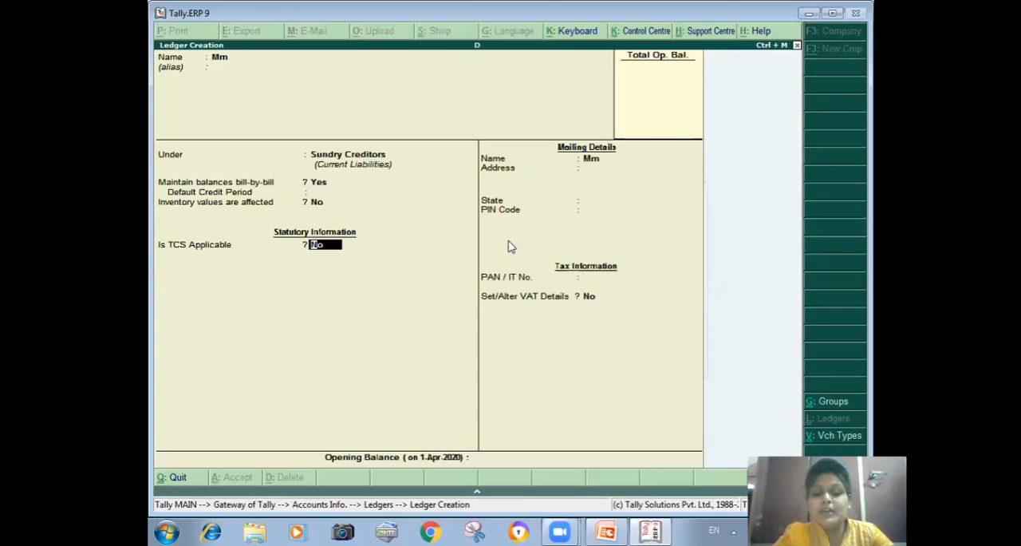
{"action": "type", "text": "y"}
{"action": "key", "text": "Return"}
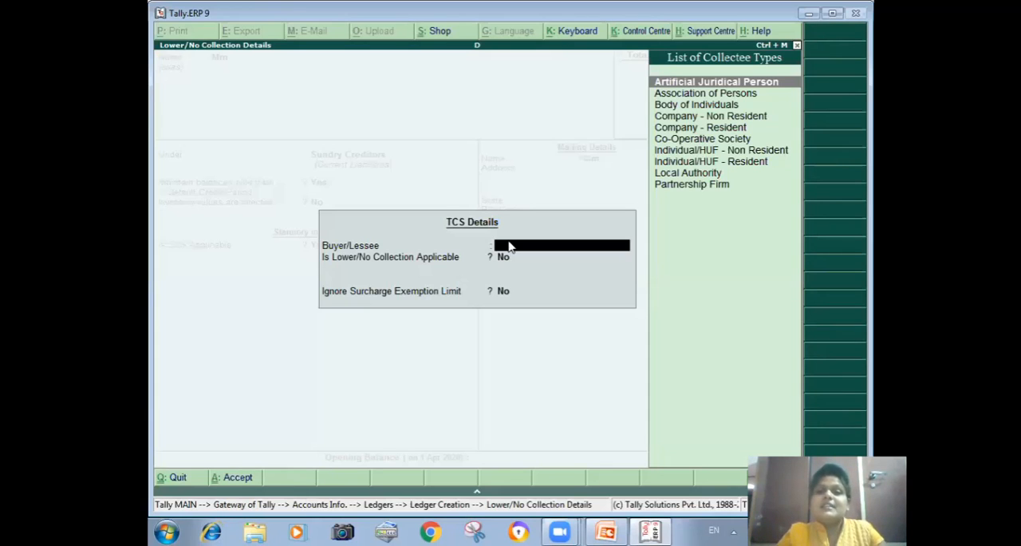
{"action": "key", "text": "Down"}
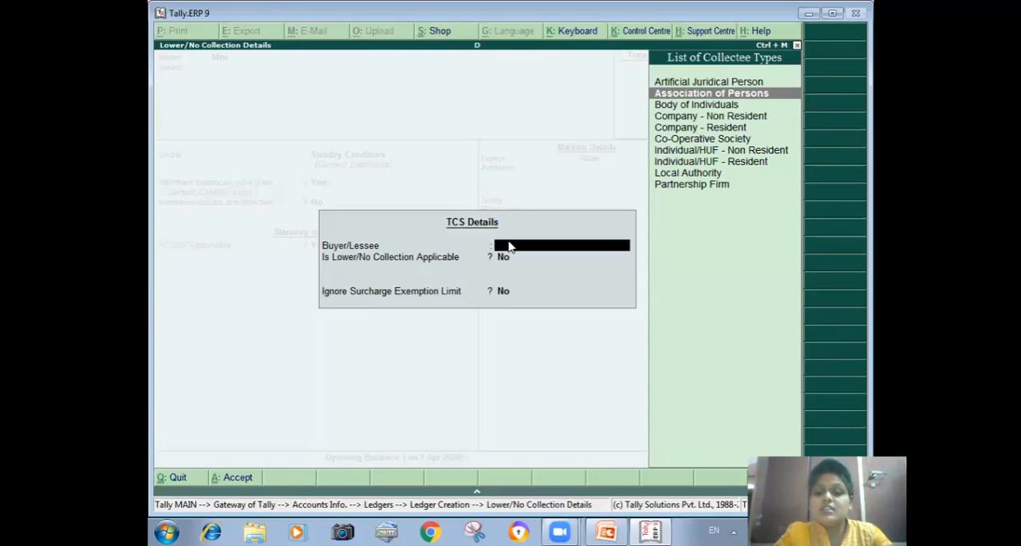
{"action": "key", "text": "Return"}
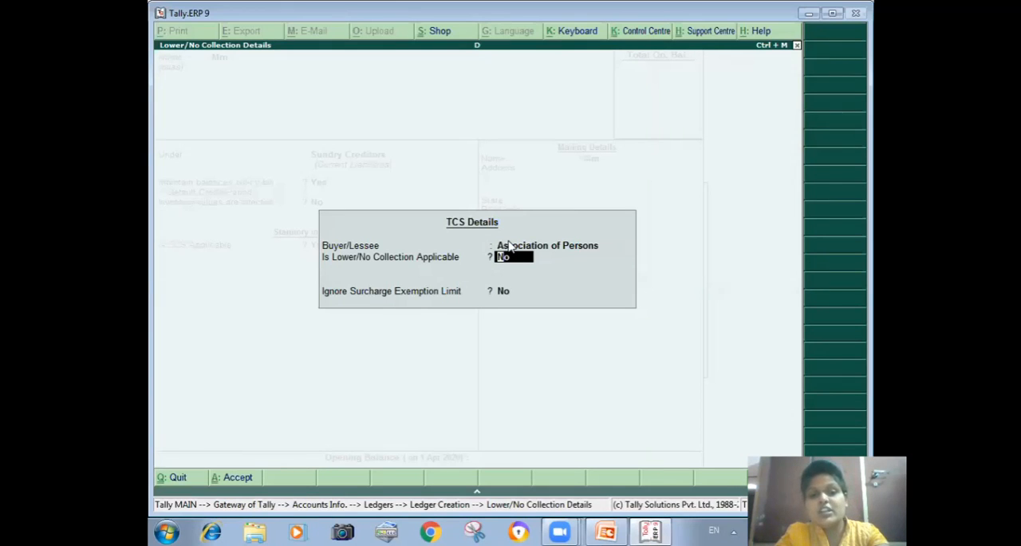
Step: Enable lower collection under section 206C at a 2.5% TCS rate, keep the surcharge exemption limit, and save the Mm ledger
{"action": "type", "text": "y"}
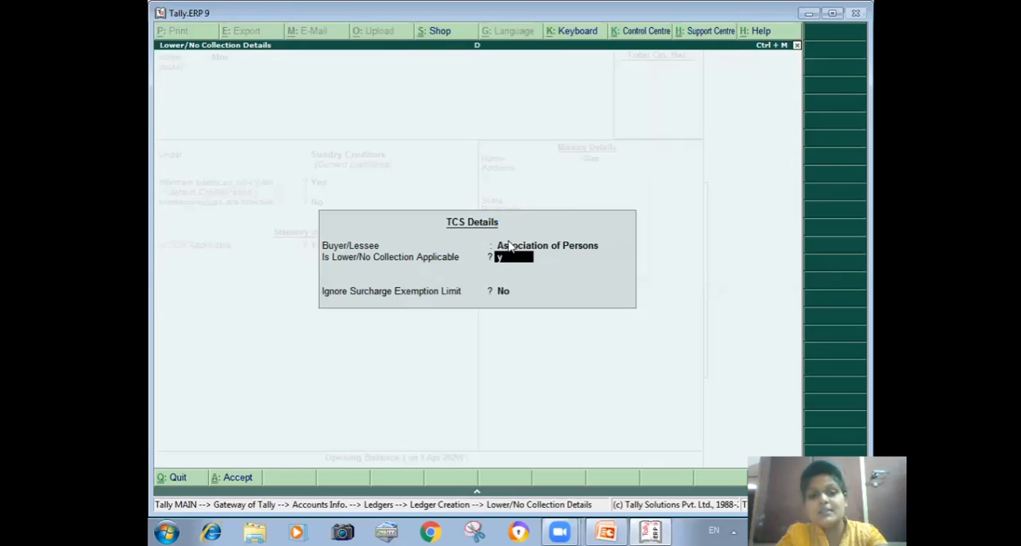
{"action": "key", "text": "Return"}
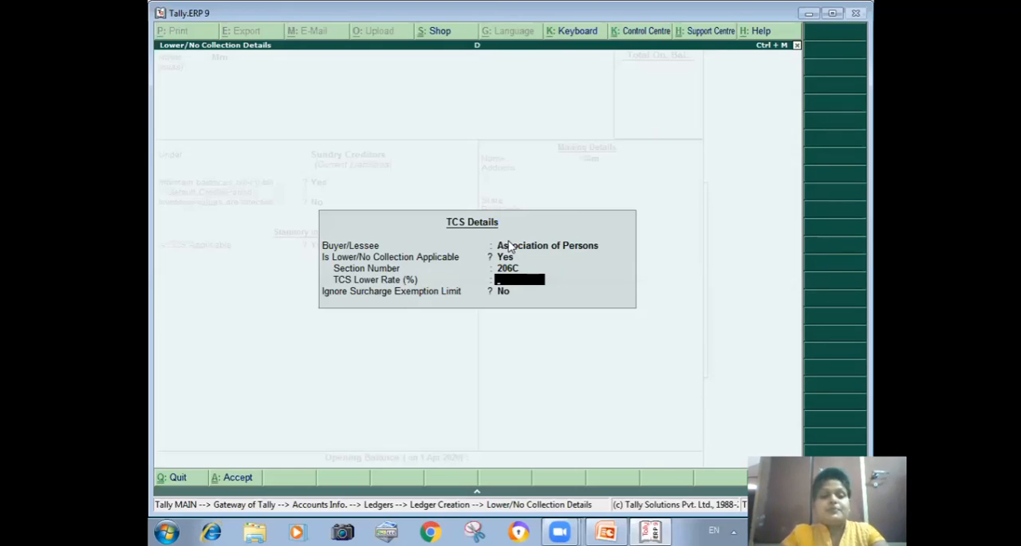
{"action": "type", "text": "2.5"}
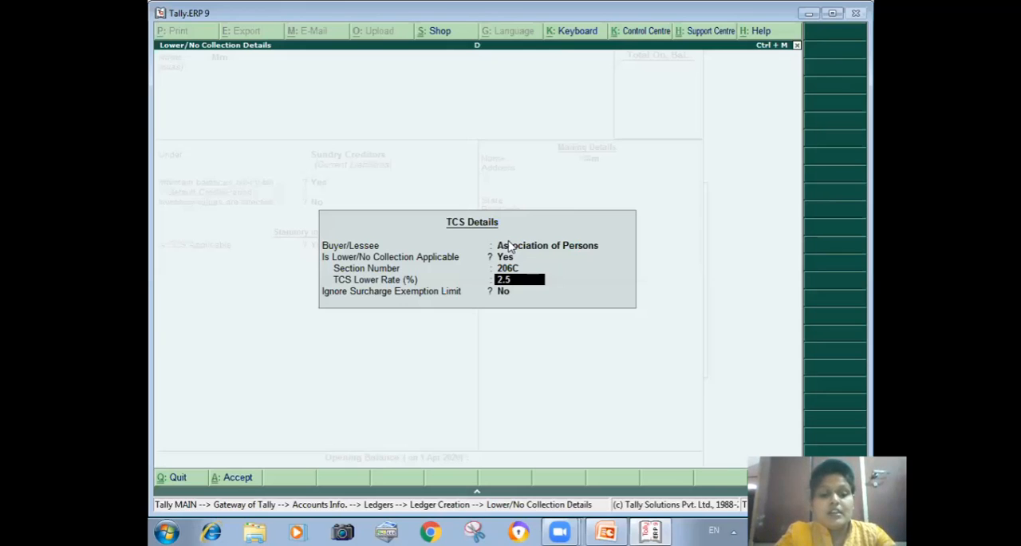
{"action": "key", "text": "Return"}
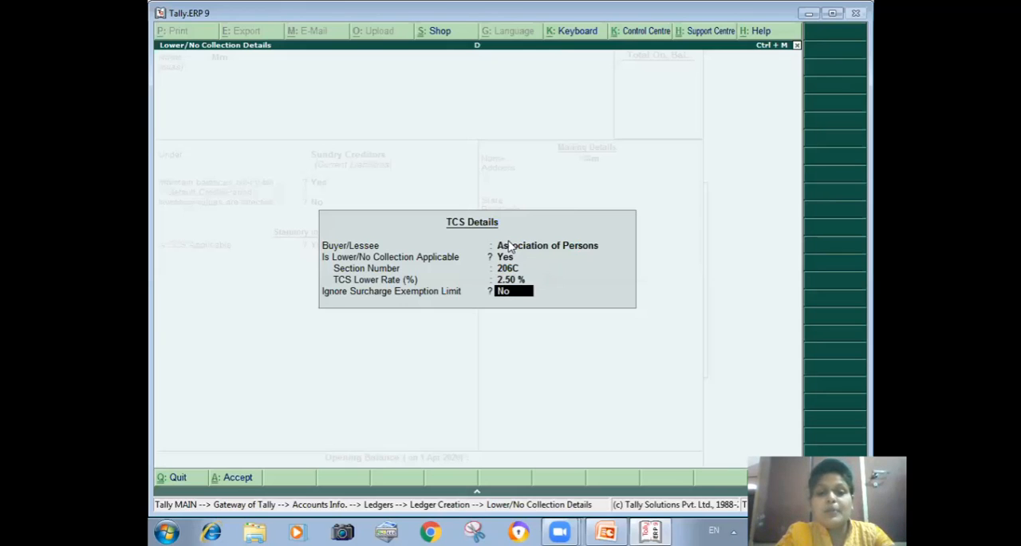
{"action": "key", "text": "Return"}
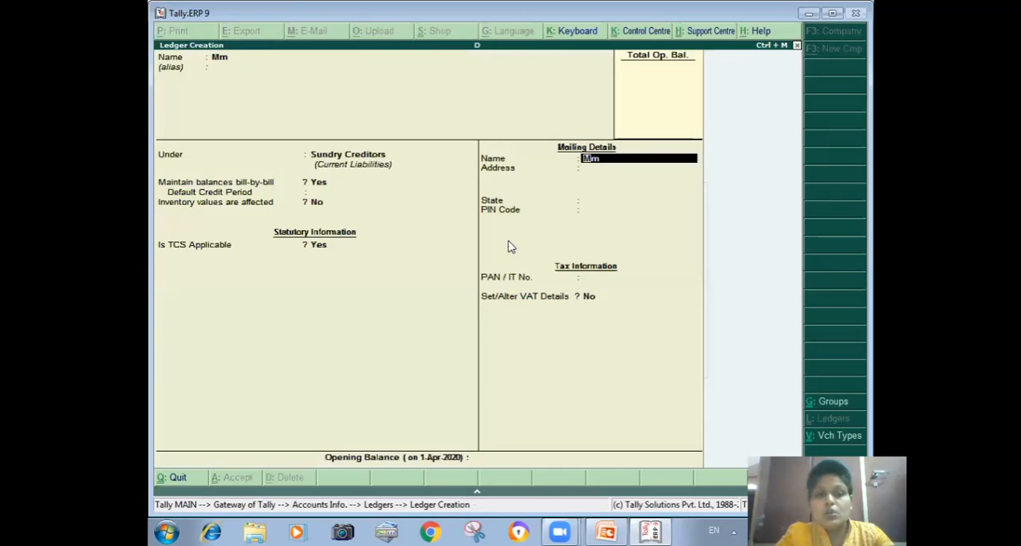
{"action": "key", "text": "ctrl+a"}
Step: Name the next new ledger Nm without an alias and place it under Sundry Debtors
{"action": "type", "text": "N"}
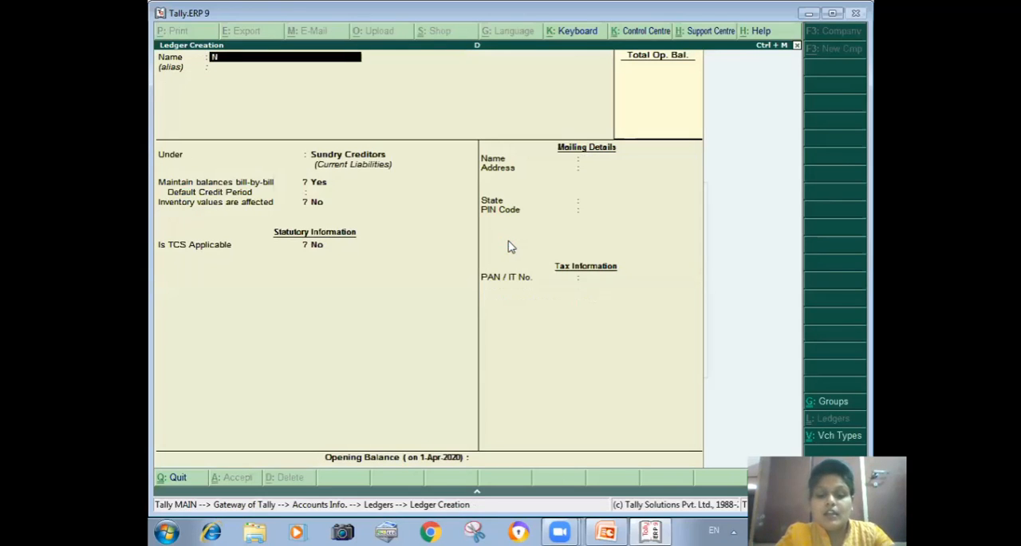
{"action": "type", "text": "m"}
{"action": "key", "text": "Return"}
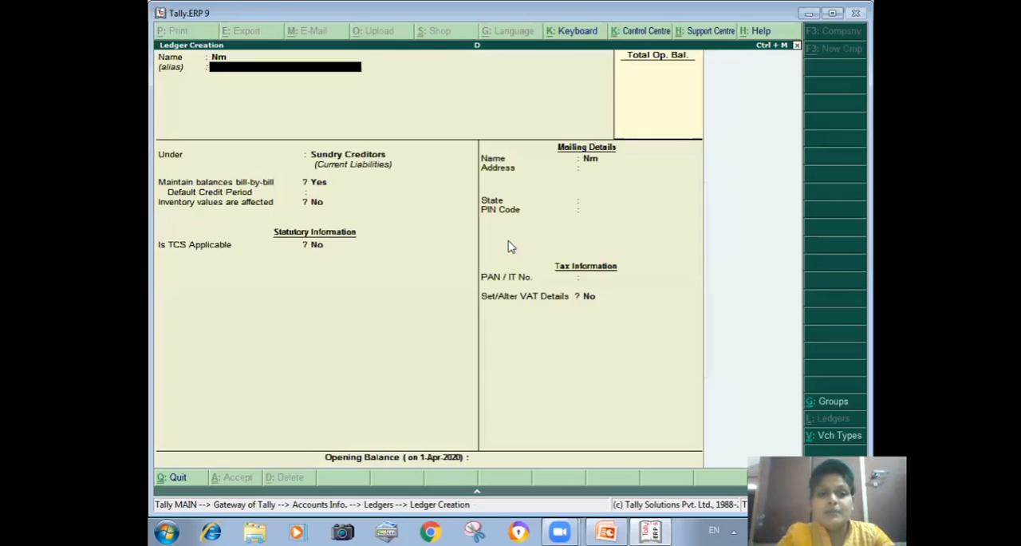
{"action": "key", "text": "Return"}
{"action": "key", "text": "Down"}
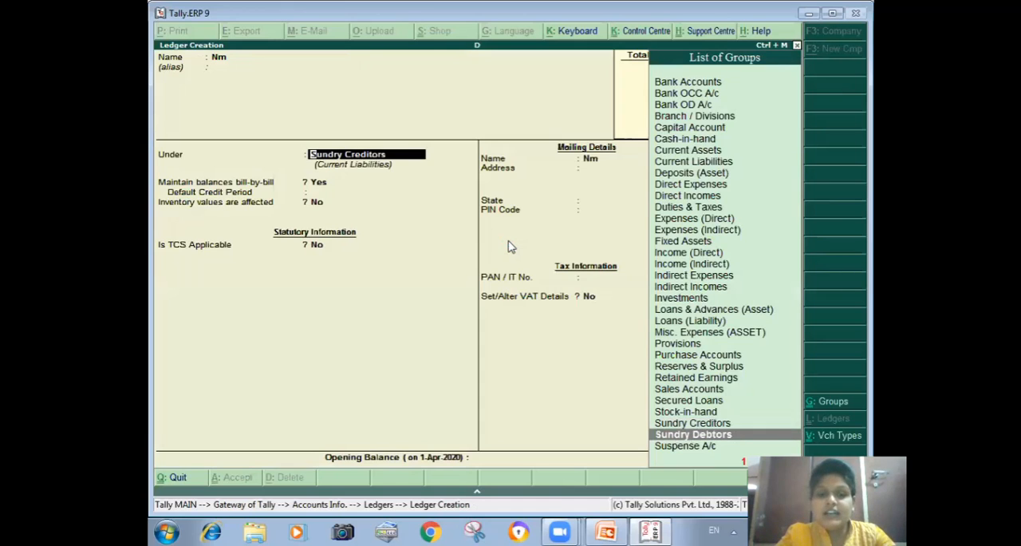
{"action": "key", "text": "Return"}
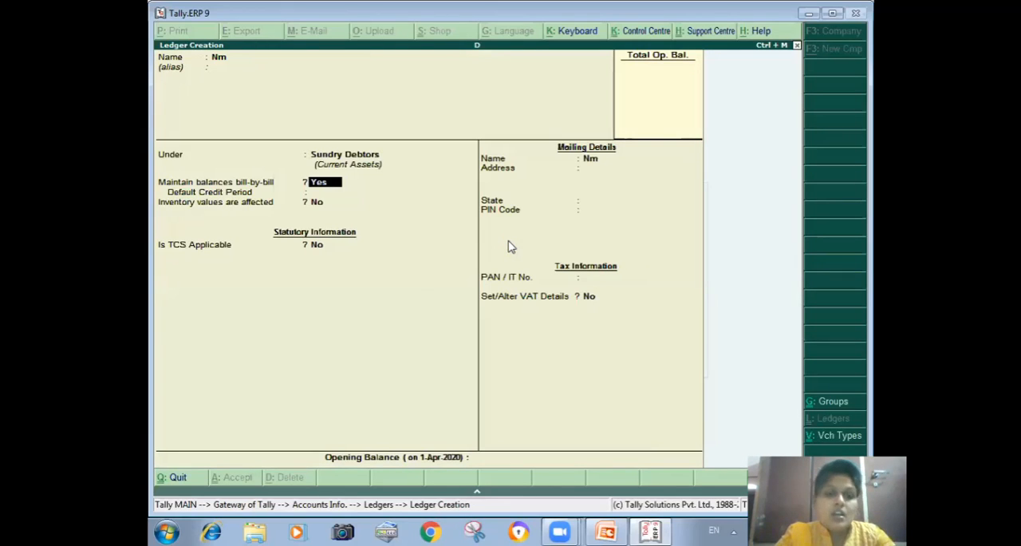
Step: Keep the Nm ledger's balance defaults and make TCS applicable with Association of Persons as the buyer/lessee type
{"action": "key", "text": "Return"}
{"action": "key", "text": "Return"}
{"action": "key", "text": "Return"}
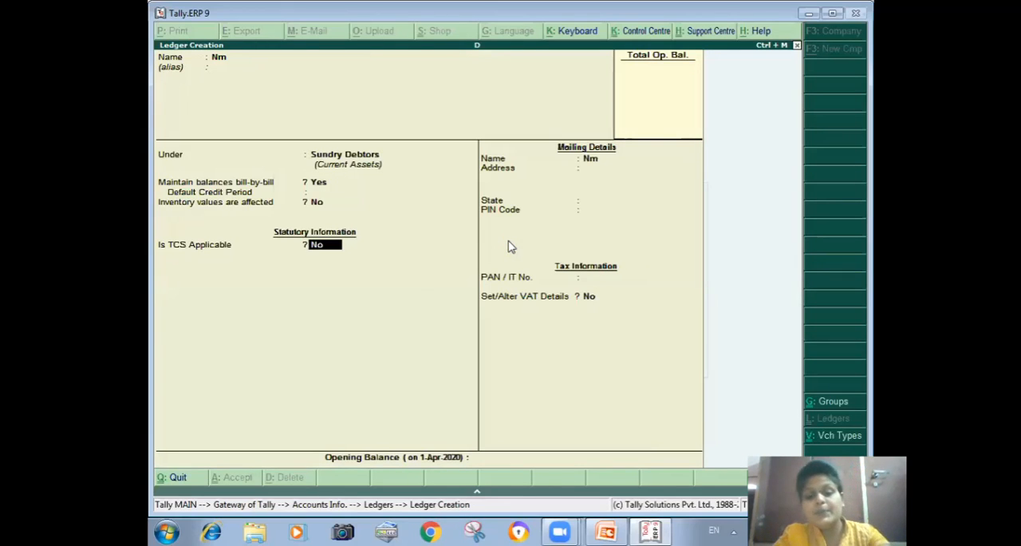
{"action": "type", "text": "y"}
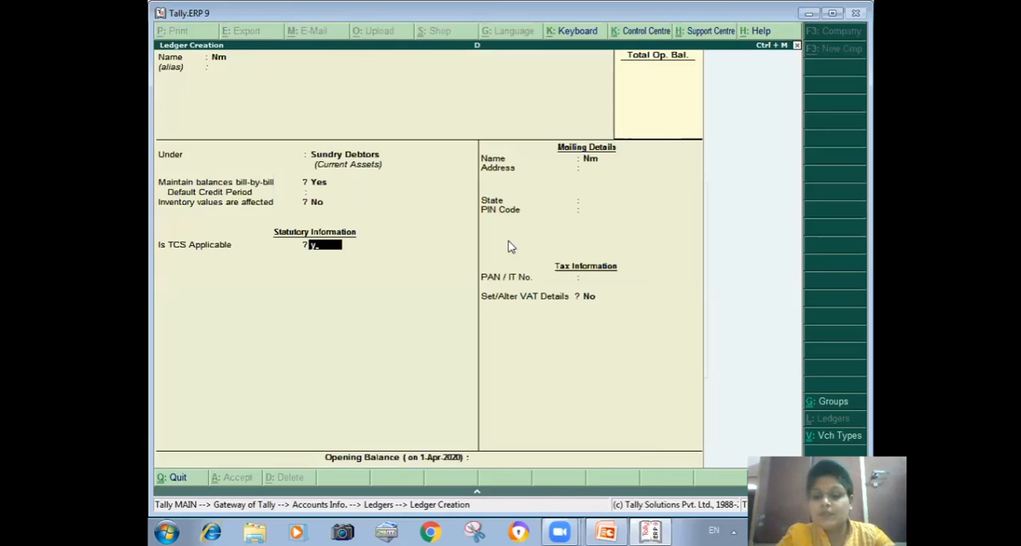
{"action": "key", "text": "Return"}
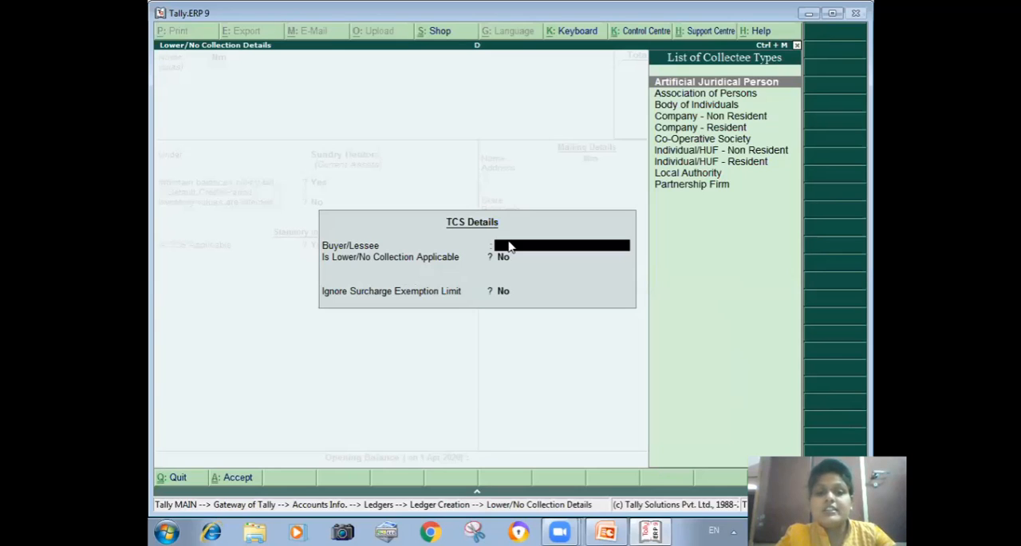
{"action": "key", "text": "Down"}
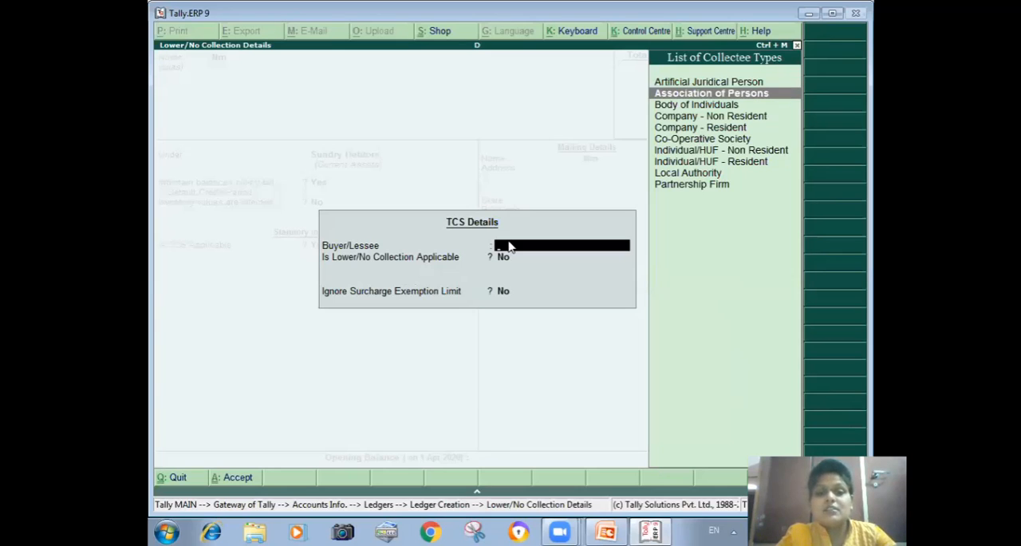
{"action": "key", "text": "Return"}
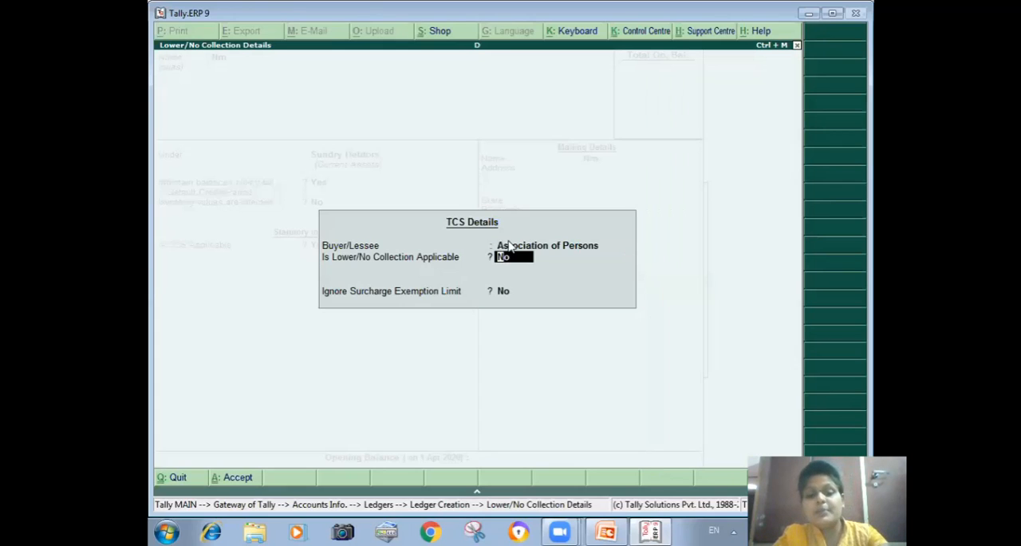
Step: Enable lower collection under section 206C at a 2.5% TCS rate, keep the surcharge exemption limit, and save the Nm ledger
{"action": "type", "text": "y"}
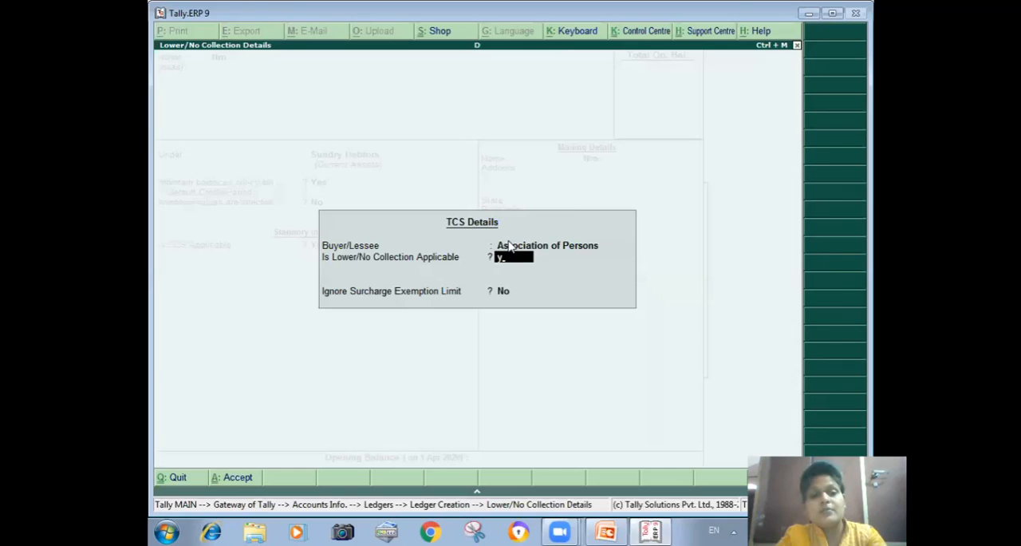
{"action": "key", "text": "Return"}
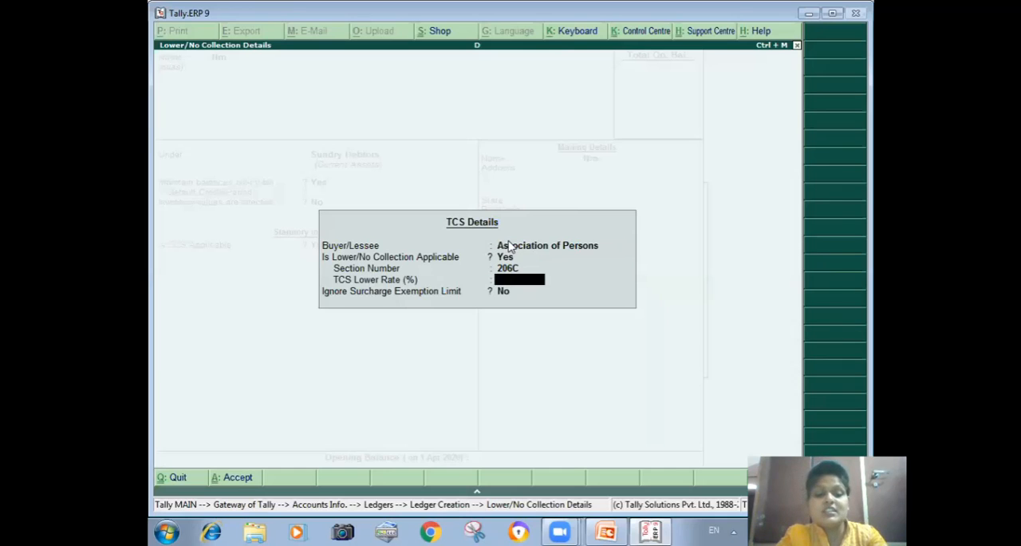
{"action": "type", "text": "2.5"}
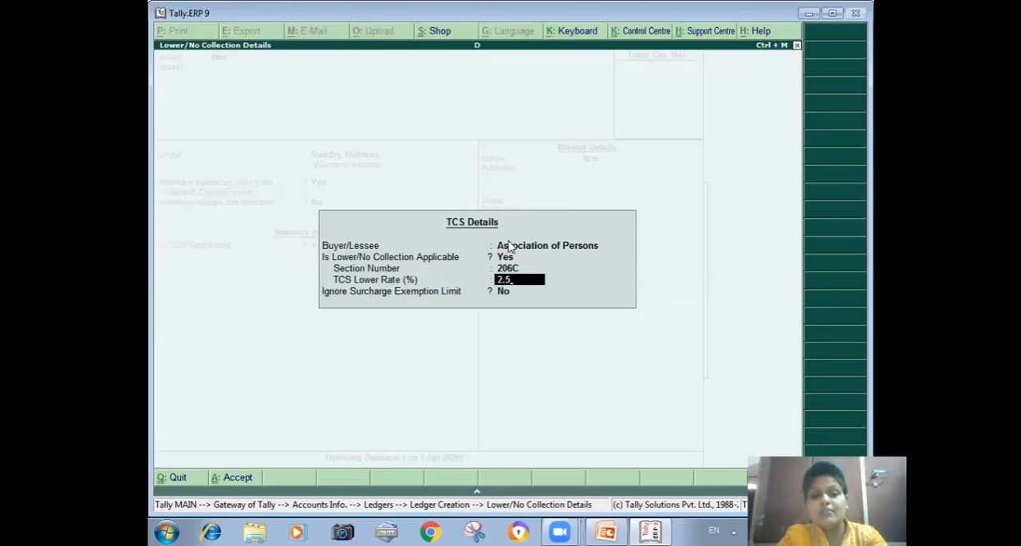
{"action": "key", "text": "Return"}
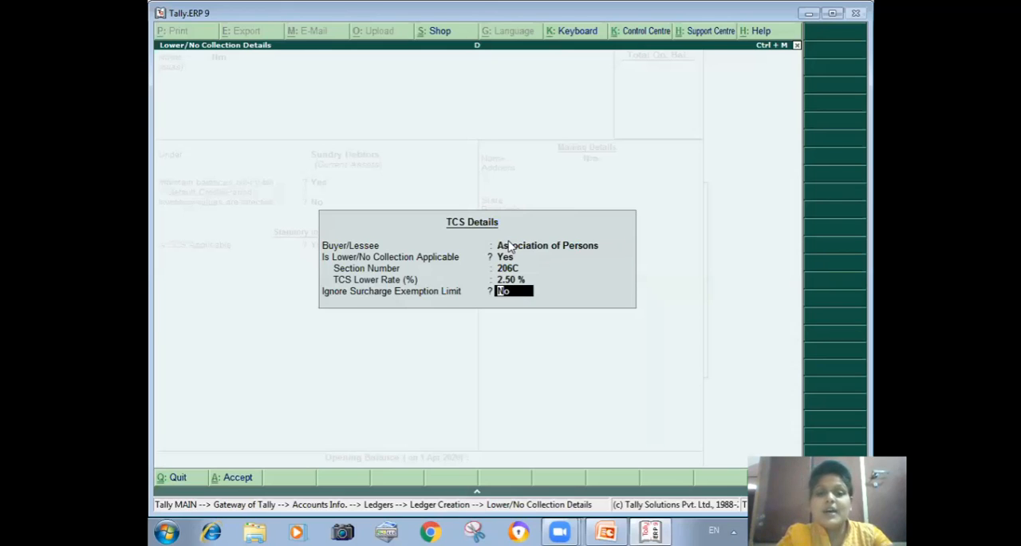
{"action": "key", "text": "Return"}
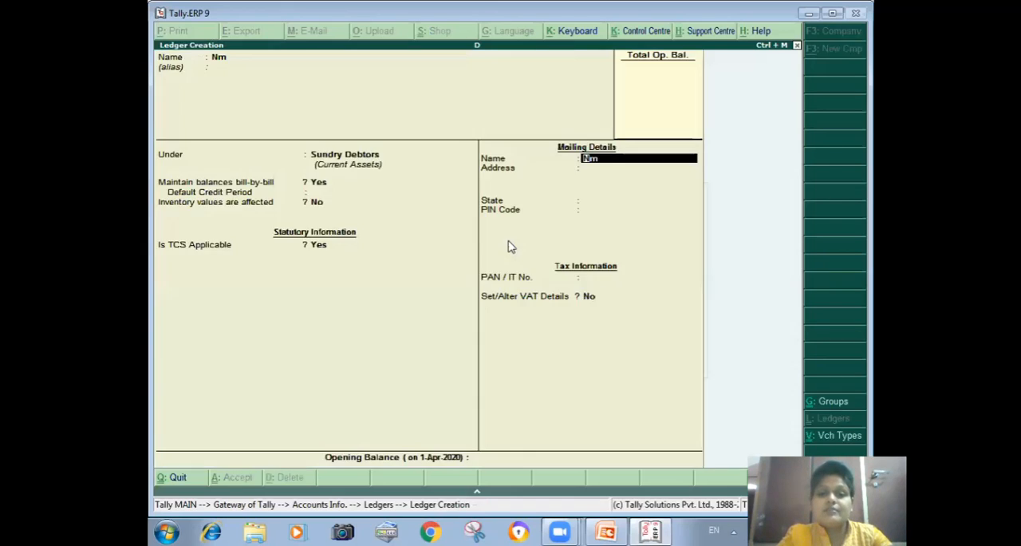
{"action": "key", "text": "ctrl+a"}
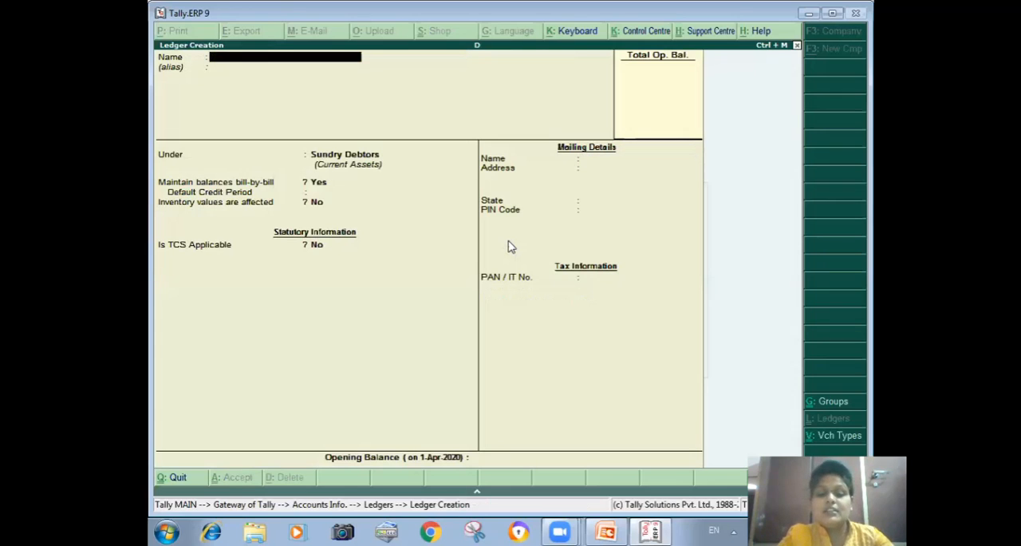
Step: Name the next new ledger Prc without an alias and place it under Purchase Accounts
{"action": "type", "text": "Prc"}
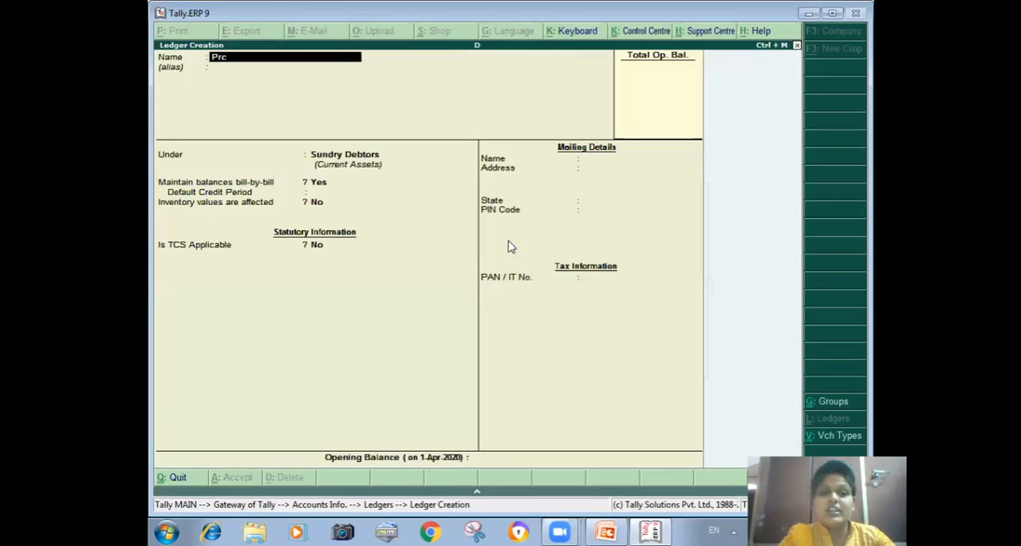
{"action": "key", "text": "Return"}
{"action": "key", "text": "Return"}
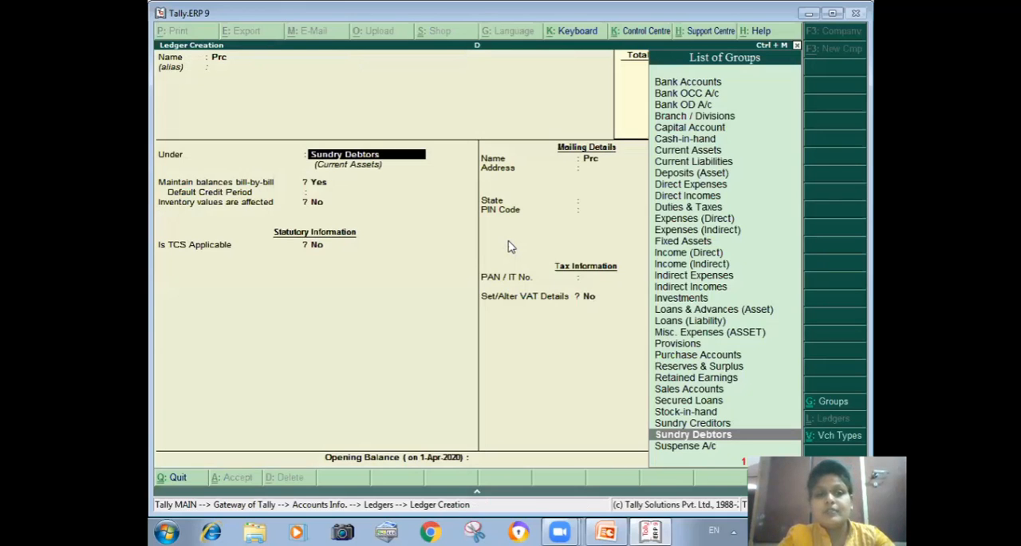
{"action": "type", "text": "P"}
{"action": "key", "text": "Down"}
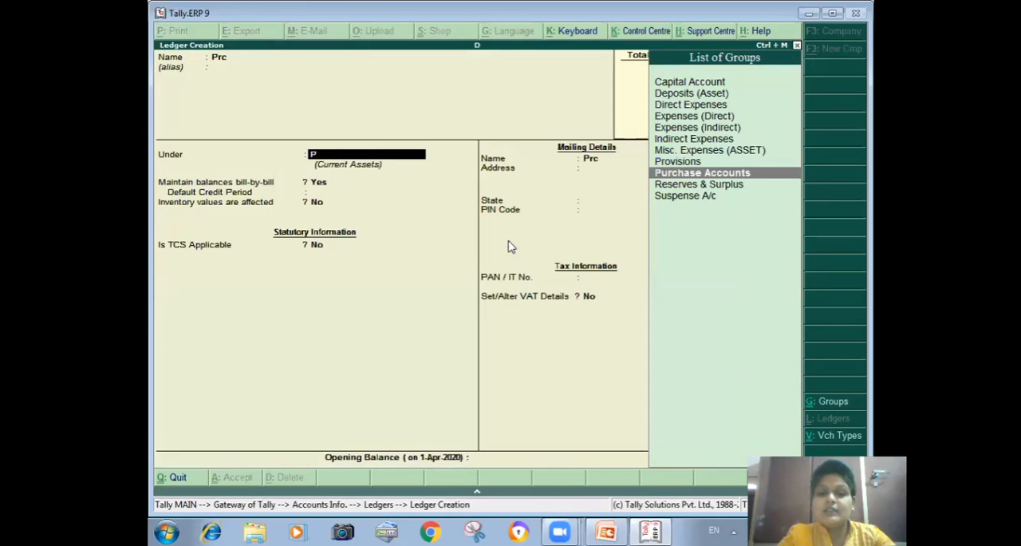
{"action": "key", "text": "Return"}
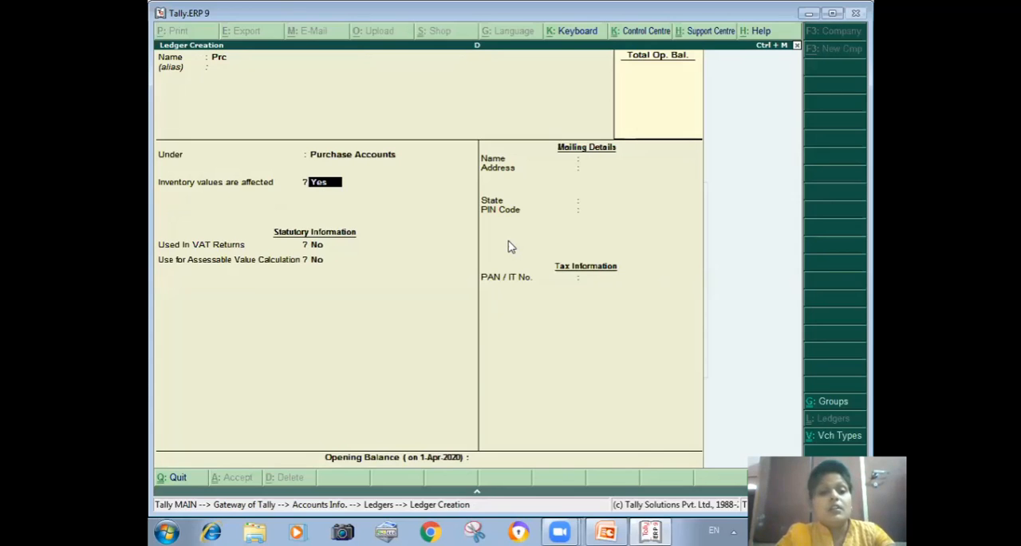
Step: Keep inventory values affected for the Prc ledger and set it to be used in VAT returns with the VAT/Tax class LP-7A-12.5%
{"action": "key", "text": "Return"}
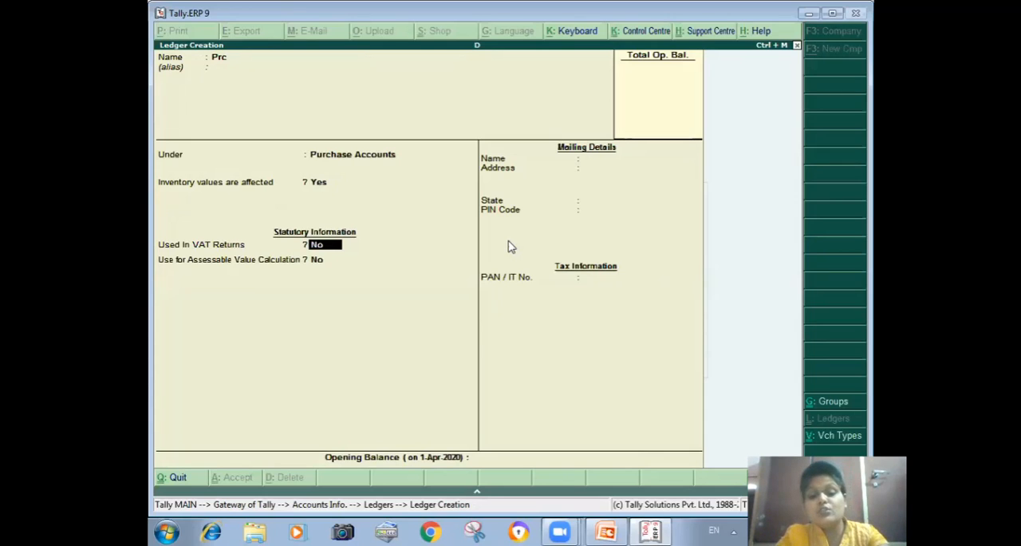
{"action": "type", "text": "y"}
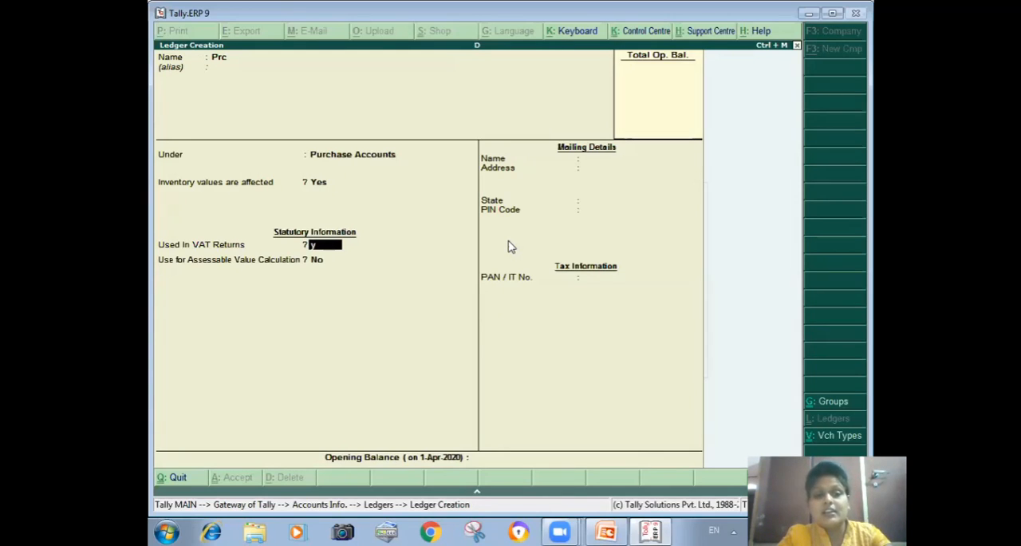
{"action": "key", "text": "Return"}
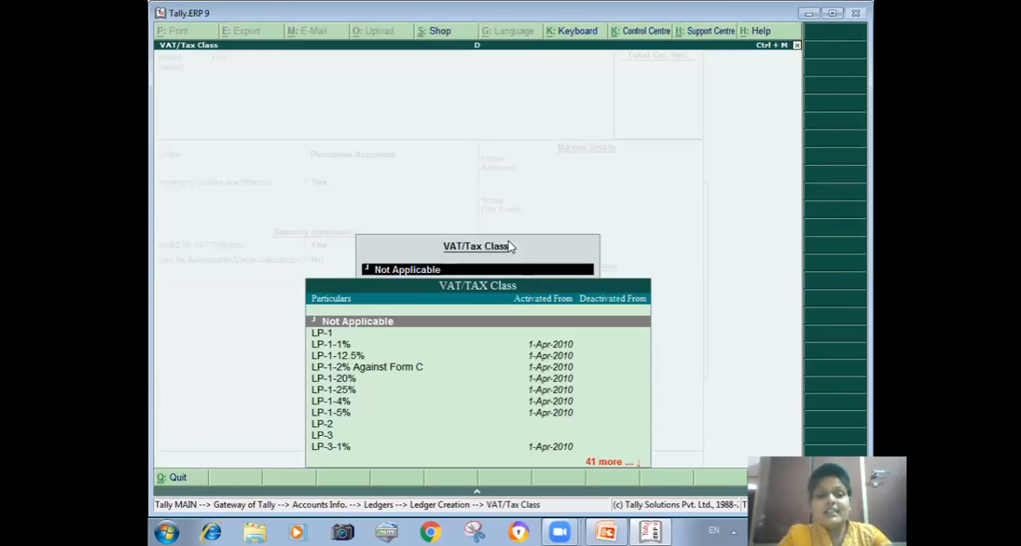
{"action": "key", "text": "Down"}
{"action": "key", "text": "Down"}
{"action": "key", "text": "Down"}
{"action": "key", "text": "Down"}
{"action": "key", "text": "Down"}
{"action": "key", "text": "Down"}
{"action": "key", "text": "Down"}
{"action": "key", "text": "Down"}
{"action": "key", "text": "Down"}
{"action": "key", "text": "Down"}
{"action": "key", "text": "Down"}
{"action": "key", "text": "Down"}
{"action": "key", "text": "Down"}
{"action": "key", "text": "Down"}
{"action": "key", "text": "Down"}
{"action": "key", "text": "Down"}
{"action": "key", "text": "Down"}
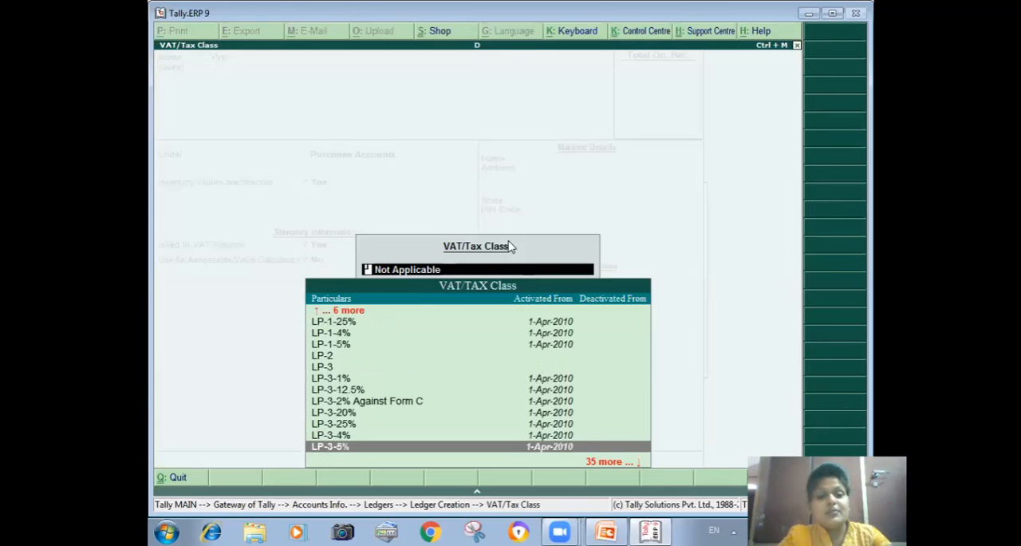
{"action": "key", "text": "Down"}
{"action": "key", "text": "Down"}
{"action": "key", "text": "Down"}
{"action": "key", "text": "Down"}
{"action": "key", "text": "Down"}
{"action": "key", "text": "Down"}
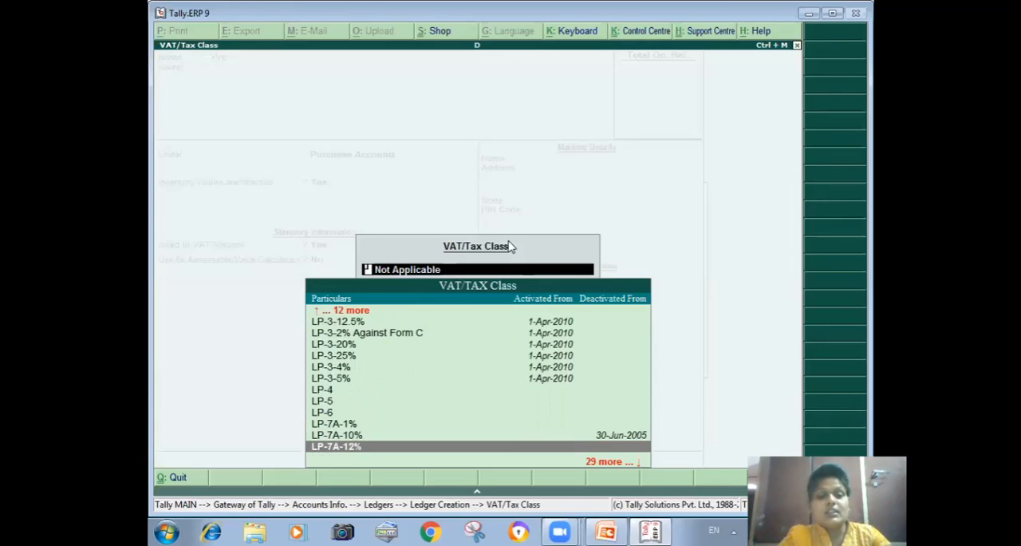
{"action": "key", "text": "Down"}
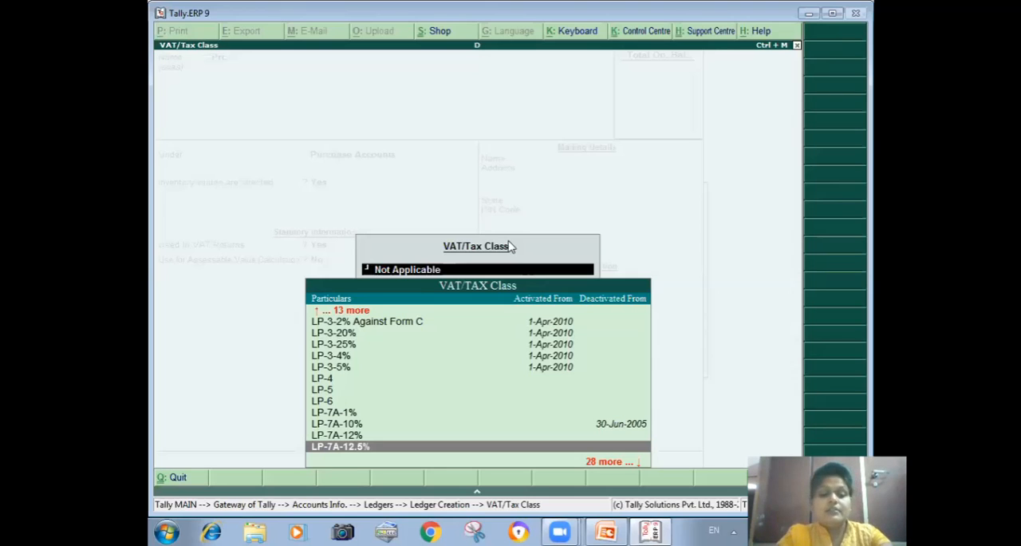
{"action": "key", "text": "Return"}
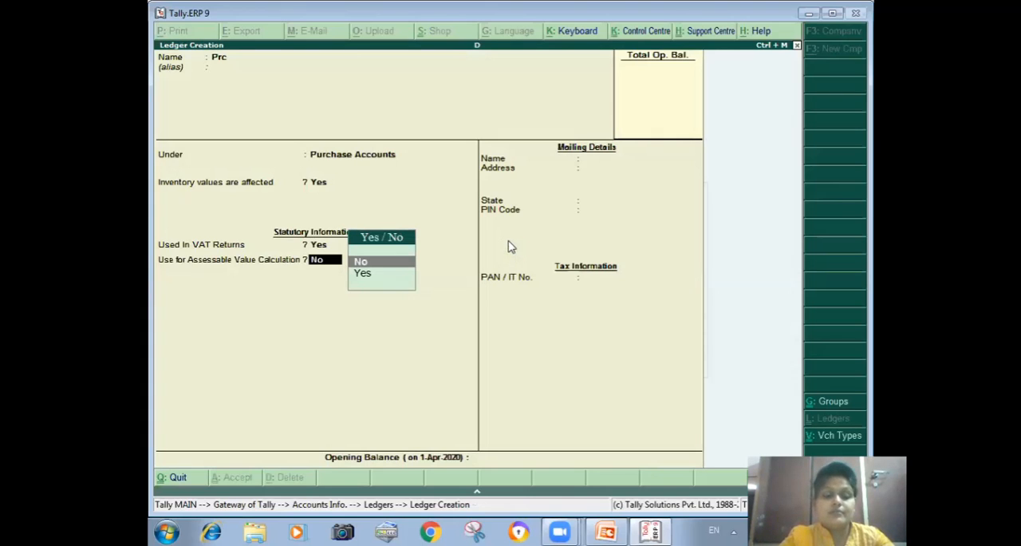
Step: Save the Prc ledger without assessable value calculation, and name the next new ledger Sls under Sales Accounts
{"action": "key", "text": "Return"}
{"action": "type", "text": "Sls"}
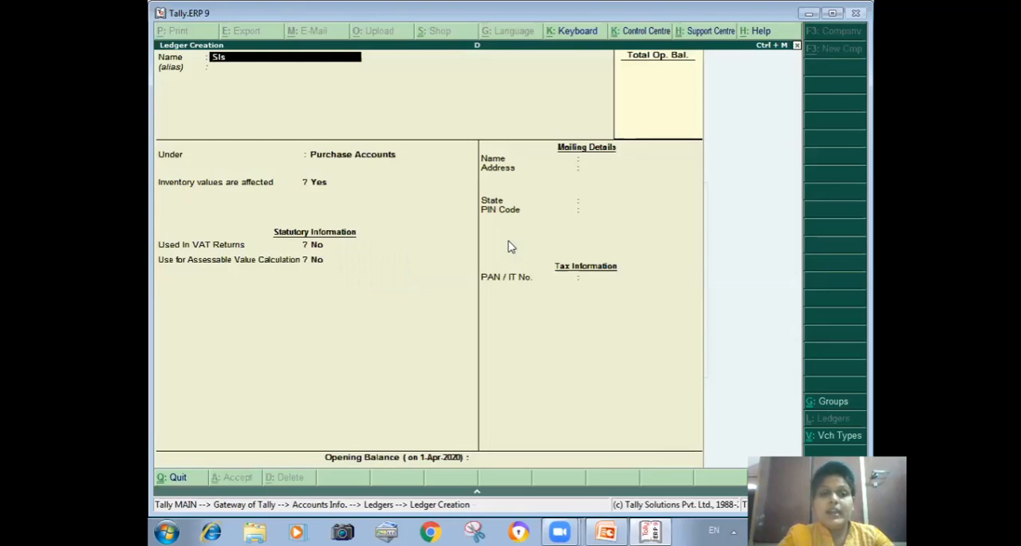
{"action": "key", "text": "Return"}
{"action": "type", "text": "Sa"}
{"action": "key", "text": "Return"}
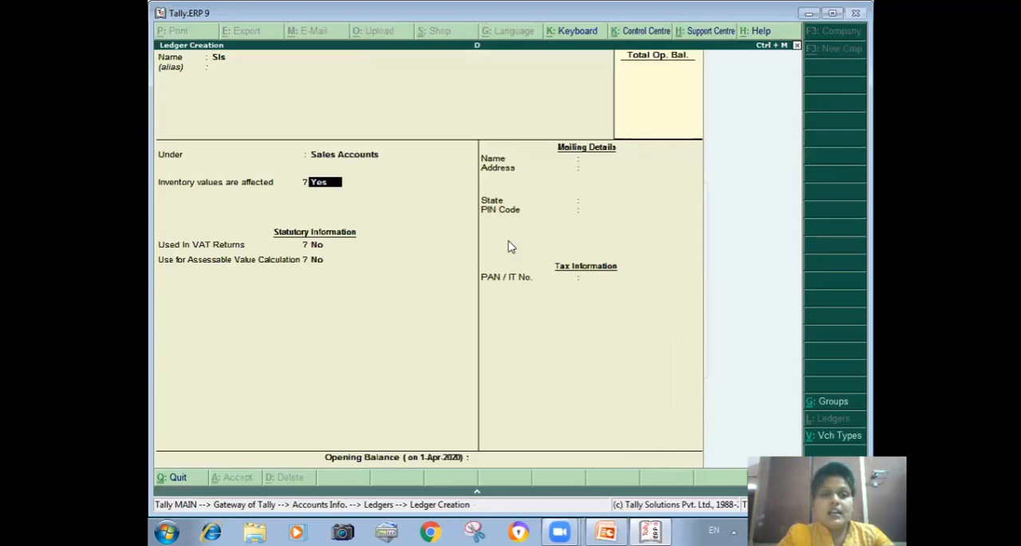
Step: Keep inventory values affected for the Sls ledger, use it in VAT returns with VAT/Tax class LS-9A-12.5%, and save it
{"action": "key", "text": "Return"}
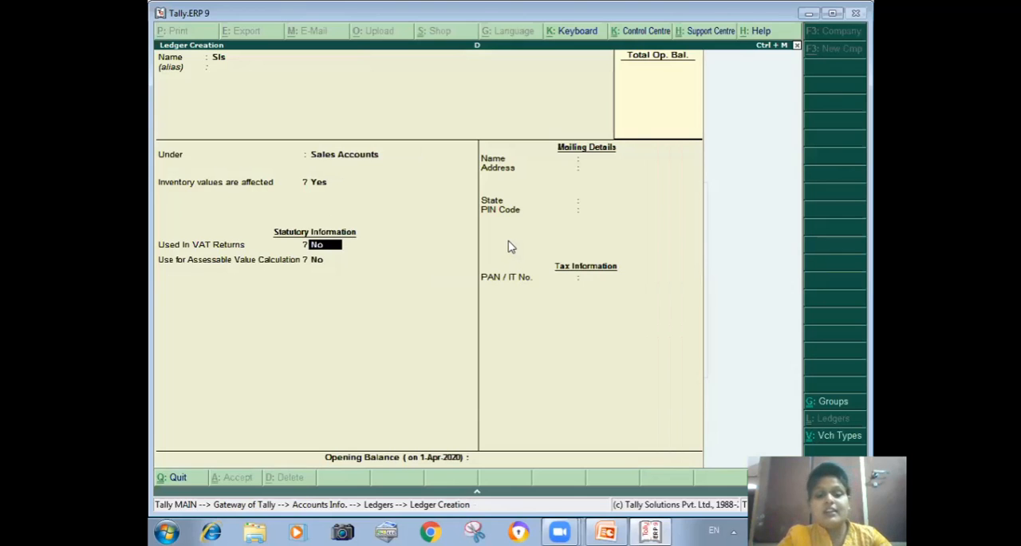
{"action": "type", "text": "y"}
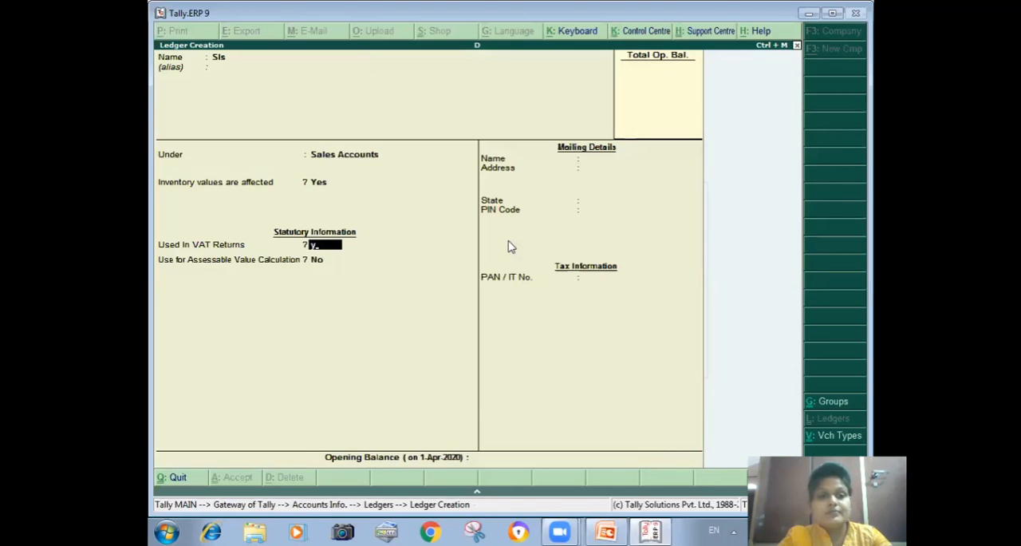
{"action": "key", "text": "Return"}
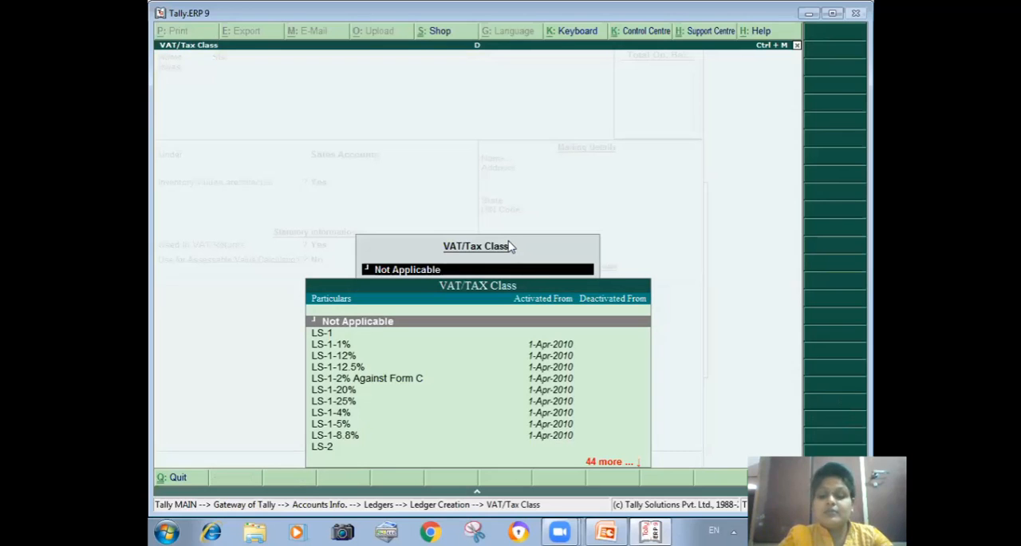
{"action": "key", "text": "Down"}
{"action": "key", "text": "Down"}
{"action": "key", "text": "Down"}
{"action": "key", "text": "Down"}
{"action": "key", "text": "Down"}
{"action": "key", "text": "Down"}
{"action": "key", "text": "Down"}
{"action": "key", "text": "Down"}
{"action": "key", "text": "Down"}
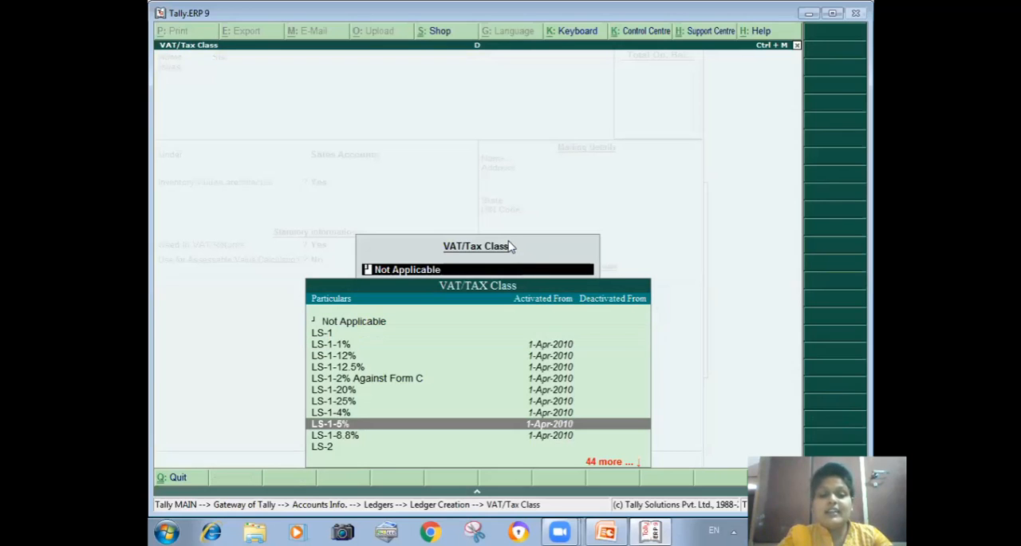
{"action": "key", "text": "Down"}
{"action": "key", "text": "Down"}
{"action": "key", "text": "Down"}
{"action": "key", "text": "Down"}
{"action": "key", "text": "Down"}
{"action": "key", "text": "Down"}
{"action": "key", "text": "Down"}
{"action": "key", "text": "Down"}
{"action": "key", "text": "Down"}
{"action": "key", "text": "Down"}
{"action": "key", "text": "Down"}
{"action": "key", "text": "Down"}
{"action": "key", "text": "Down"}
{"action": "key", "text": "Down"}
{"action": "key", "text": "Down"}
{"action": "key", "text": "Down"}
{"action": "key", "text": "Down"}
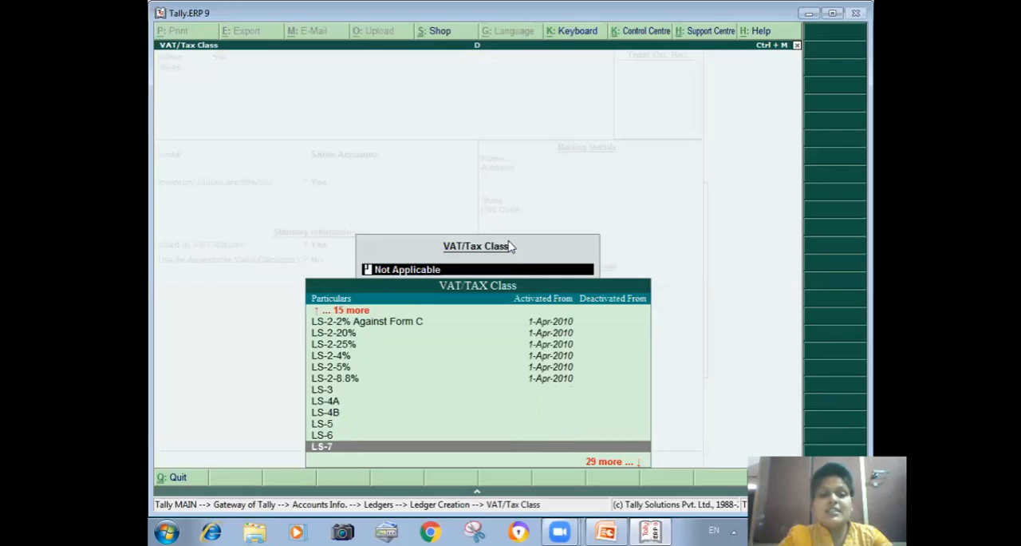
{"action": "key", "text": "Down"}
{"action": "key", "text": "Down"}
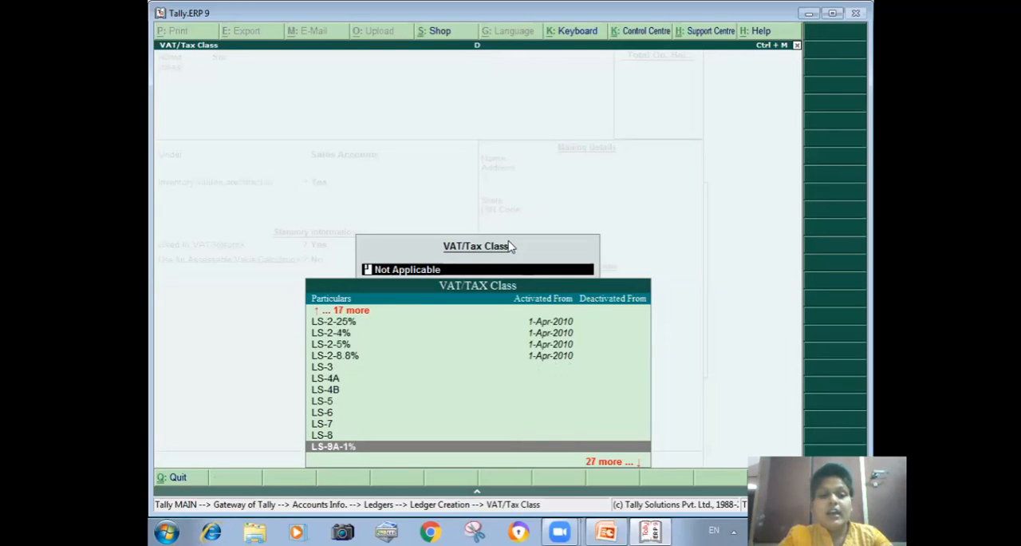
{"action": "key", "text": "Down"}
{"action": "key", "text": "Down"}
{"action": "key", "text": "Down"}
{"action": "key", "text": "Down"}
{"action": "key", "text": "Down"}
{"action": "key", "text": "Down"}
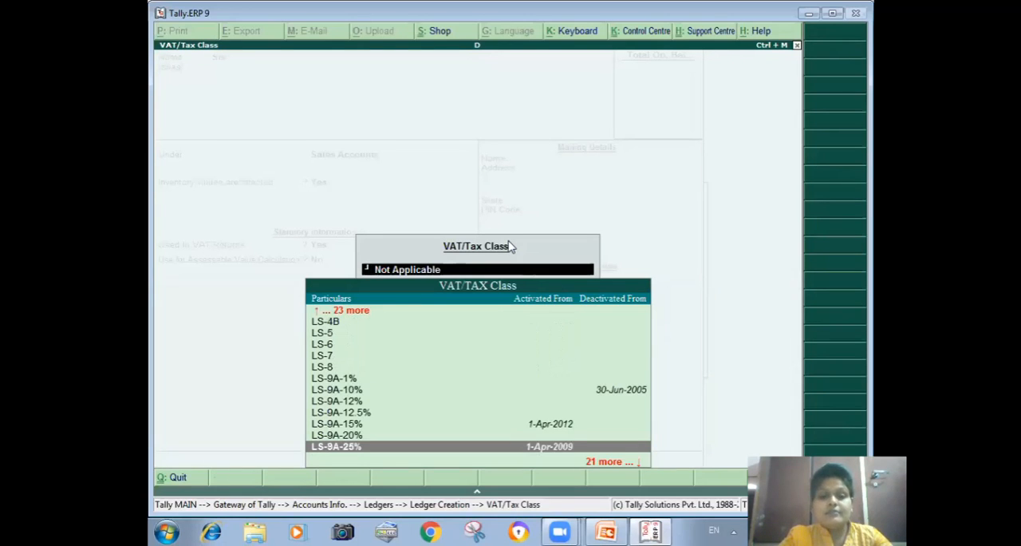
{"action": "key", "text": "Up"}
{"action": "key", "text": "Up"}
{"action": "key", "text": "Up"}
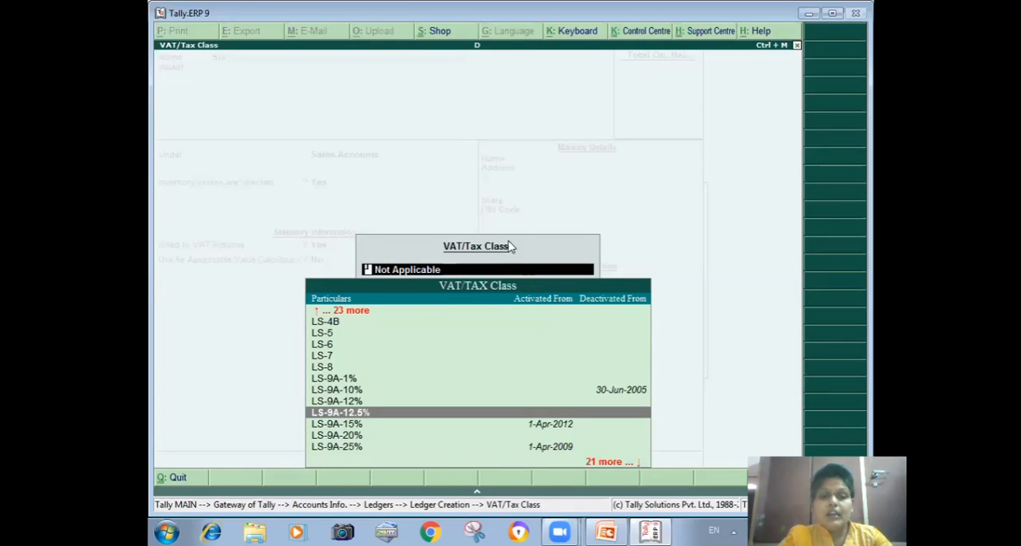
{"action": "key", "text": "Return"}
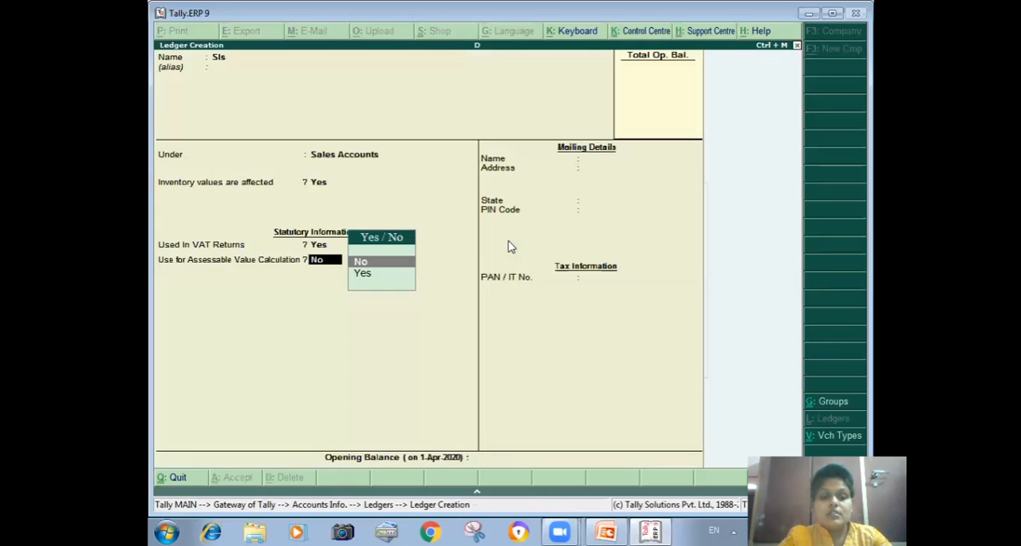
{"action": "key", "text": "Return"}
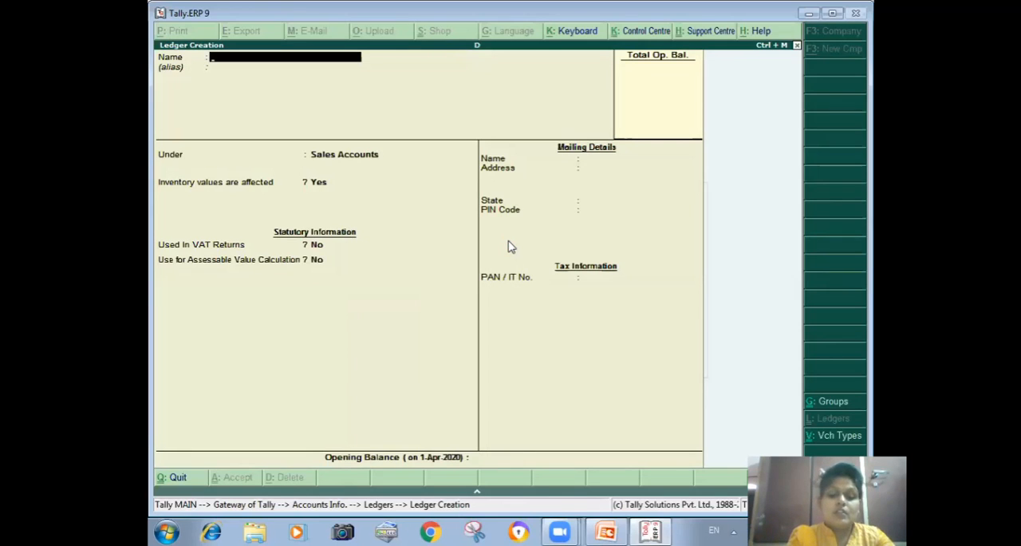
Step: Name the next new ledger Input Tcs and place it under Duties & Taxes with Others as the duty/tax type
{"action": "type", "text": "Input"}
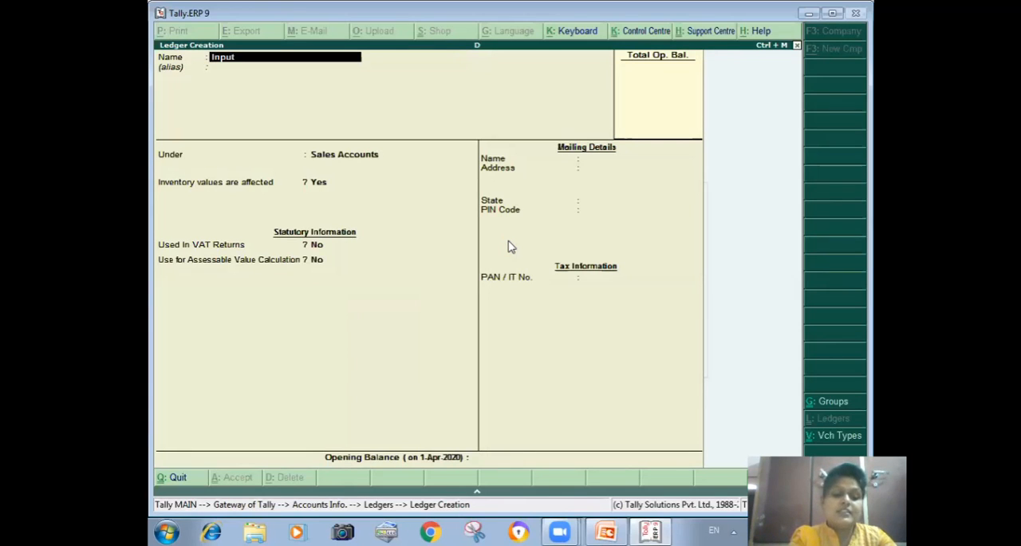
{"action": "type", "text": " Tcs"}
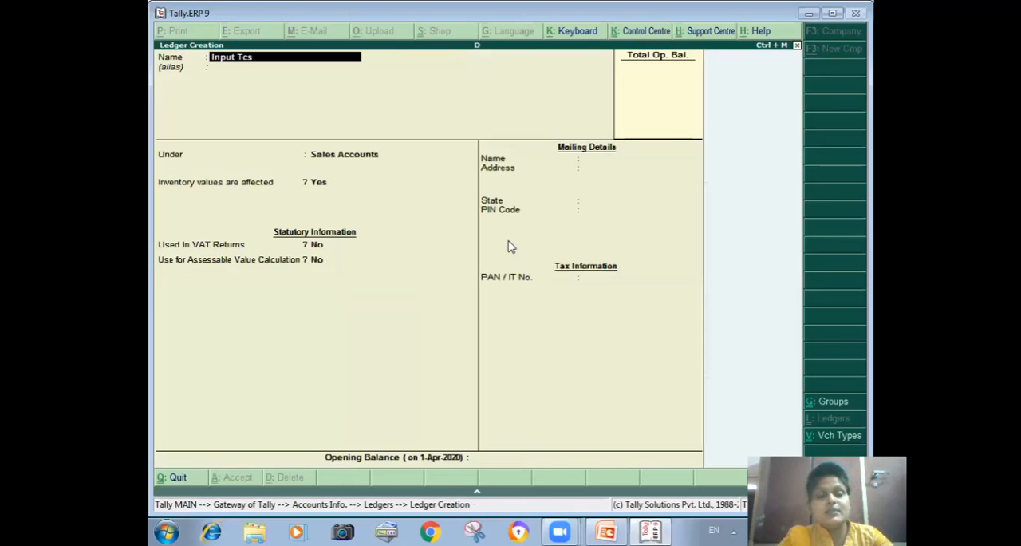
{"action": "key", "text": "Return"}
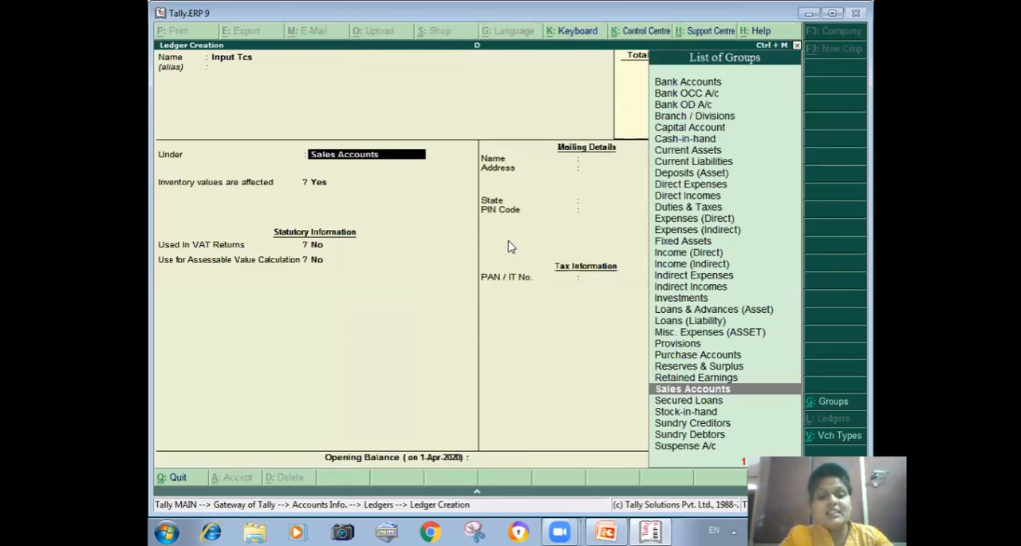
{"action": "type", "text": "Du"}
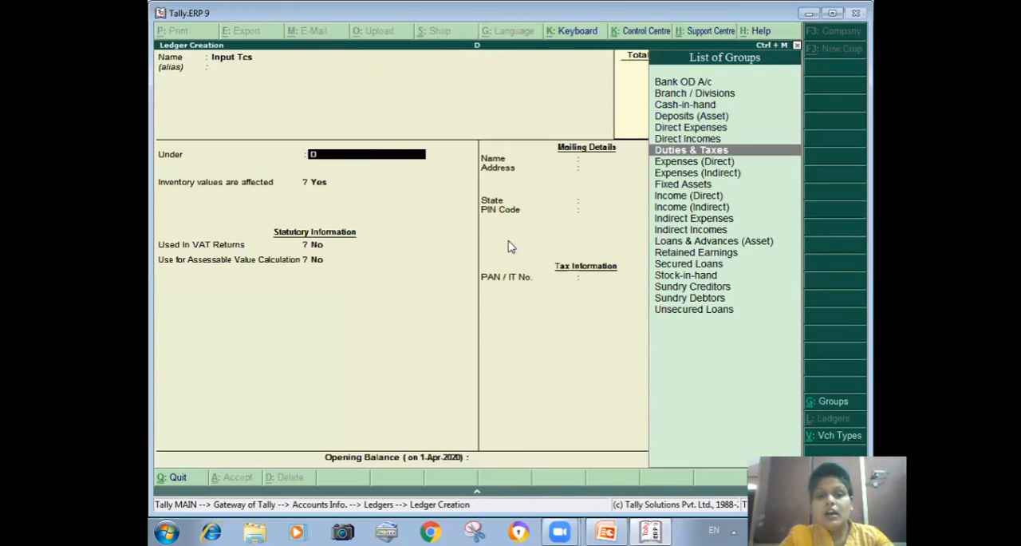
{"action": "key", "text": "Return"}
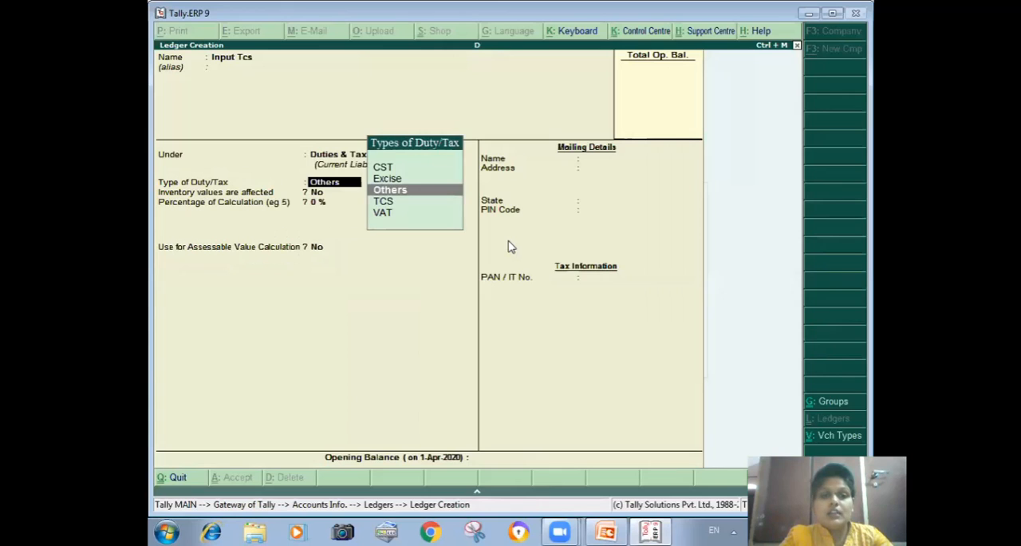
{"action": "key", "text": "Return"}
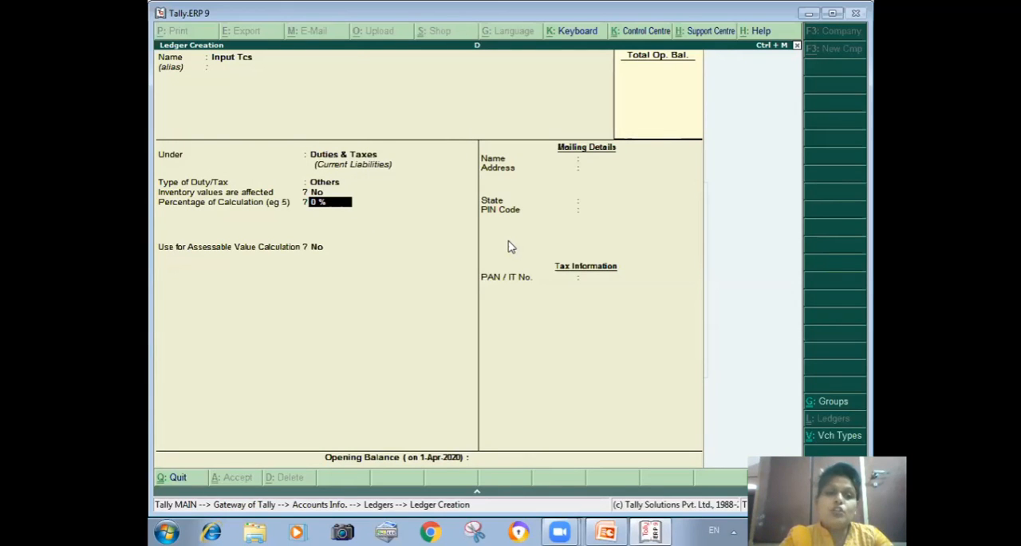
{"action": "key", "text": "BackSpace"}
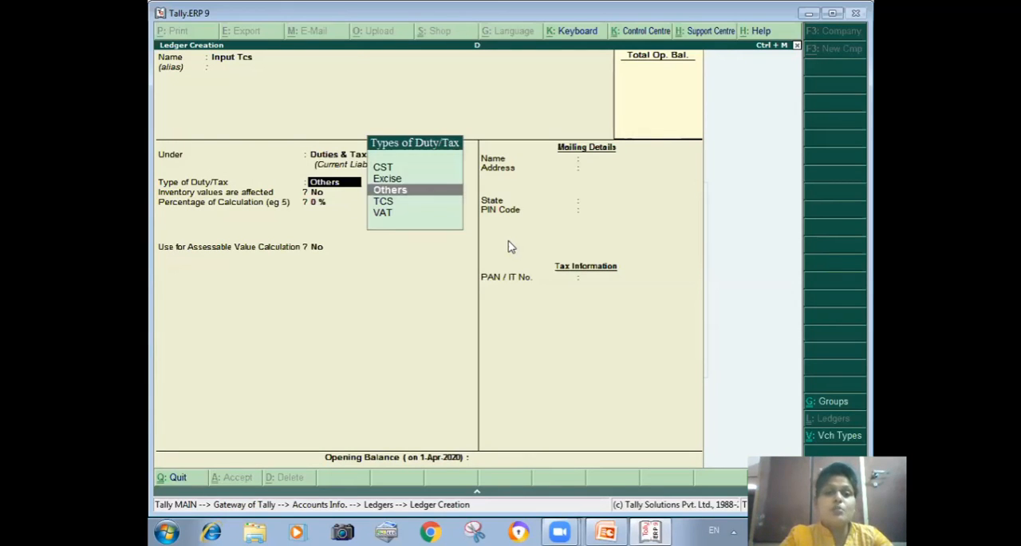
{"action": "key", "text": "Down"}
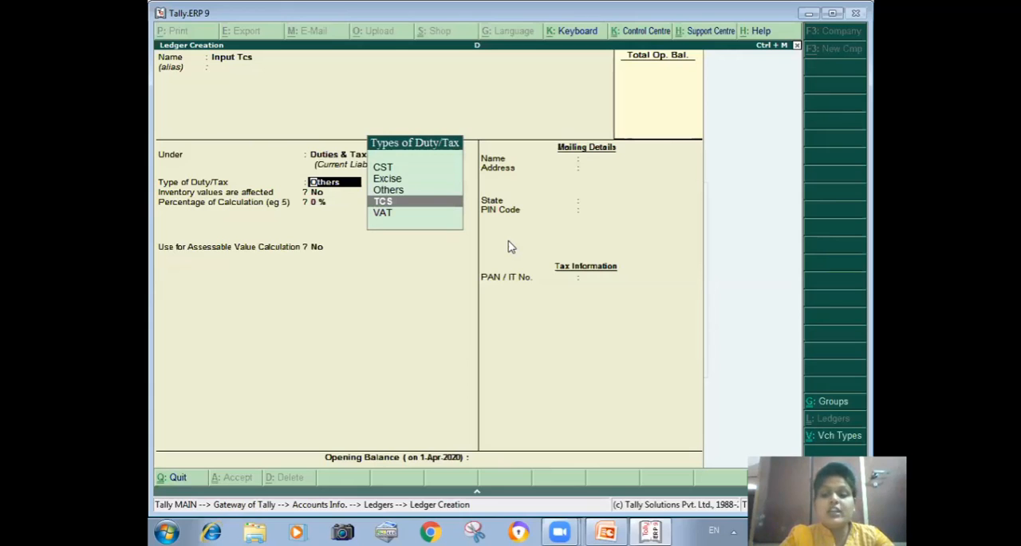
{"action": "key", "text": "Up"}
{"action": "key", "text": "Down"}
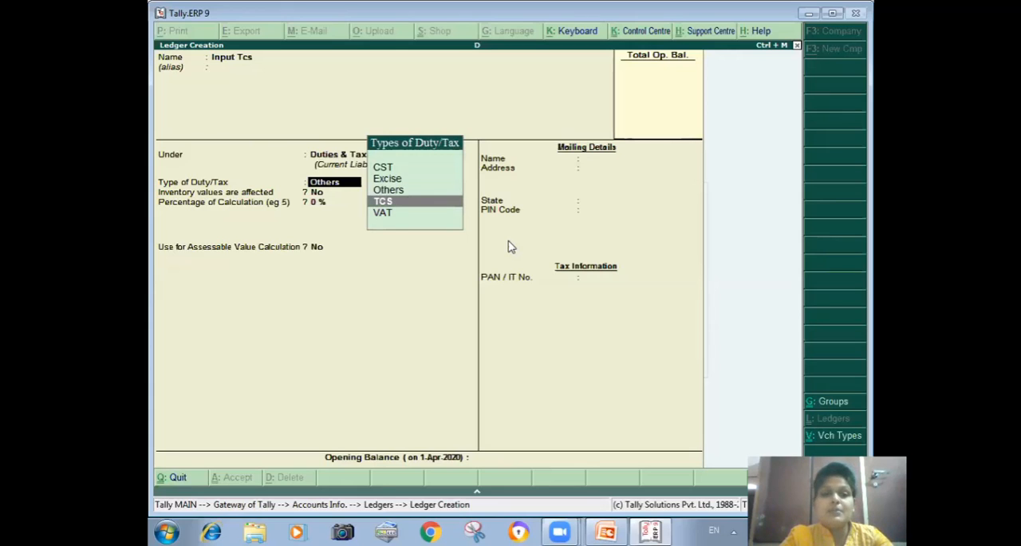
{"action": "key", "text": "Return"}
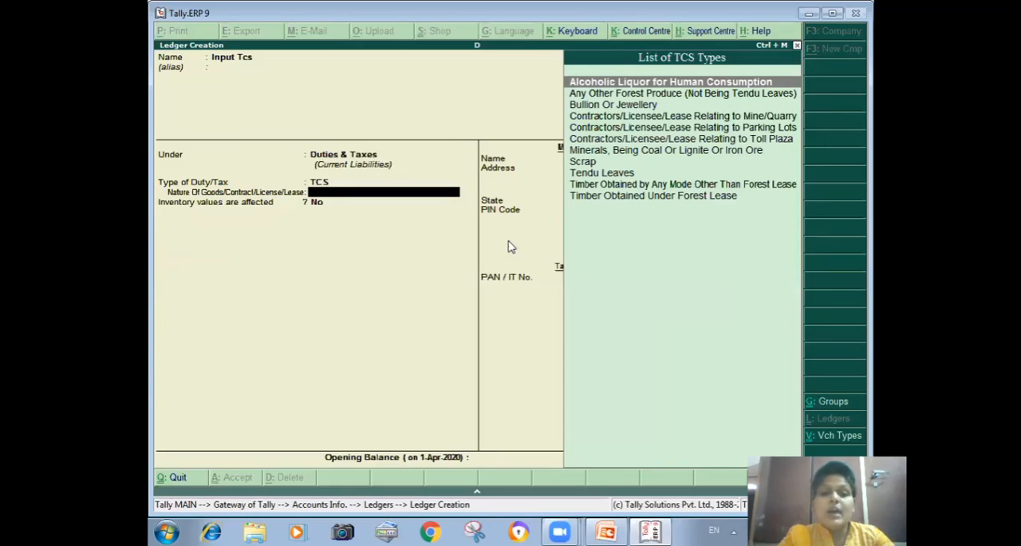
{"action": "key", "text": "BackSpace"}
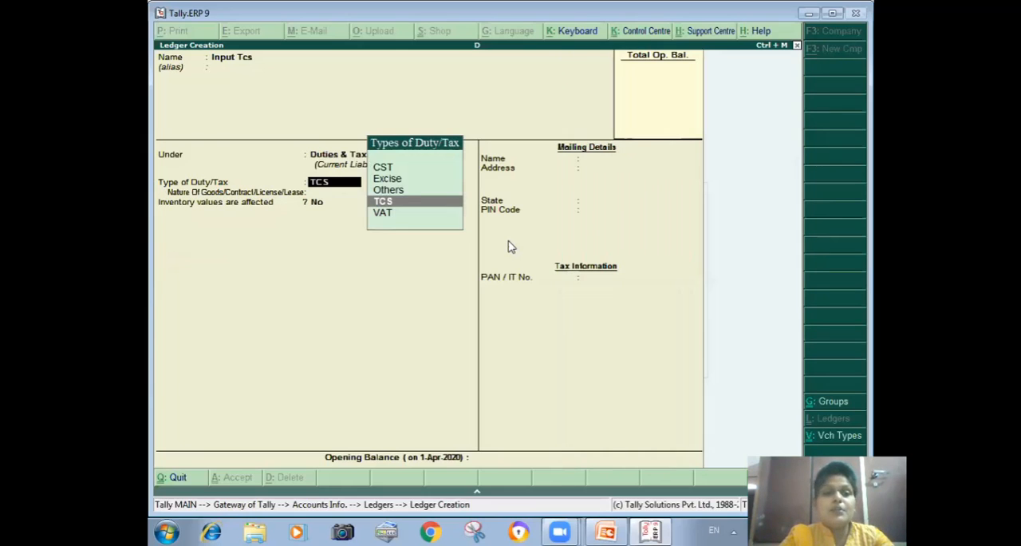
{"action": "key", "text": "Up"}
{"action": "key", "text": "Return"}
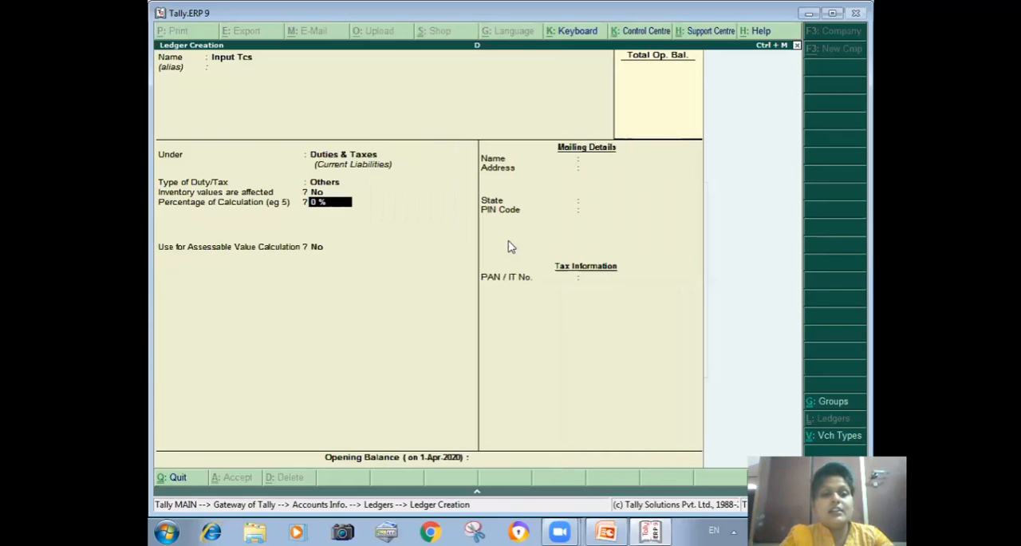
Step: Set the Input Tcs ledger's percentage of calculation to 12.5%, calculated On Total Sales
{"action": "type", "text": "12."}
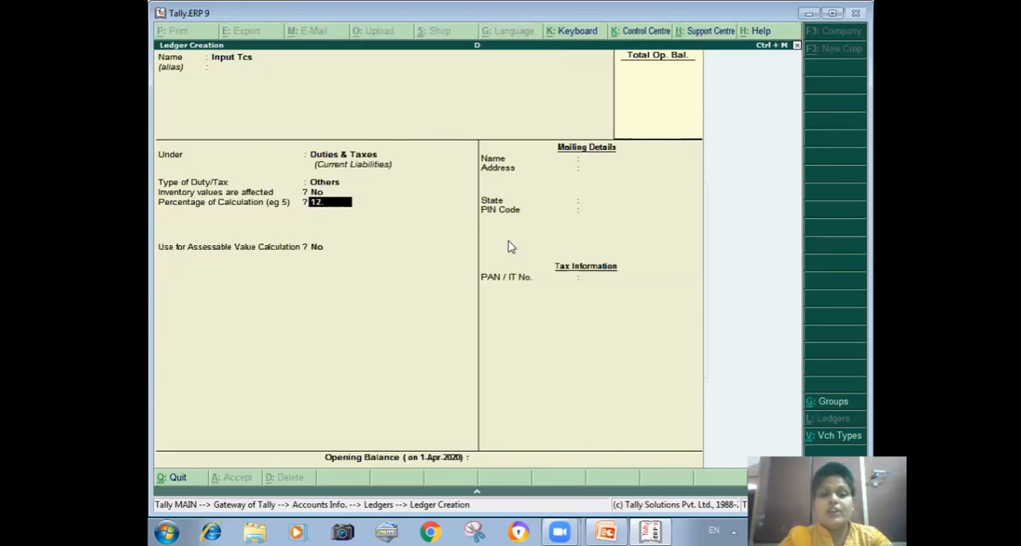
{"action": "type", "text": "5"}
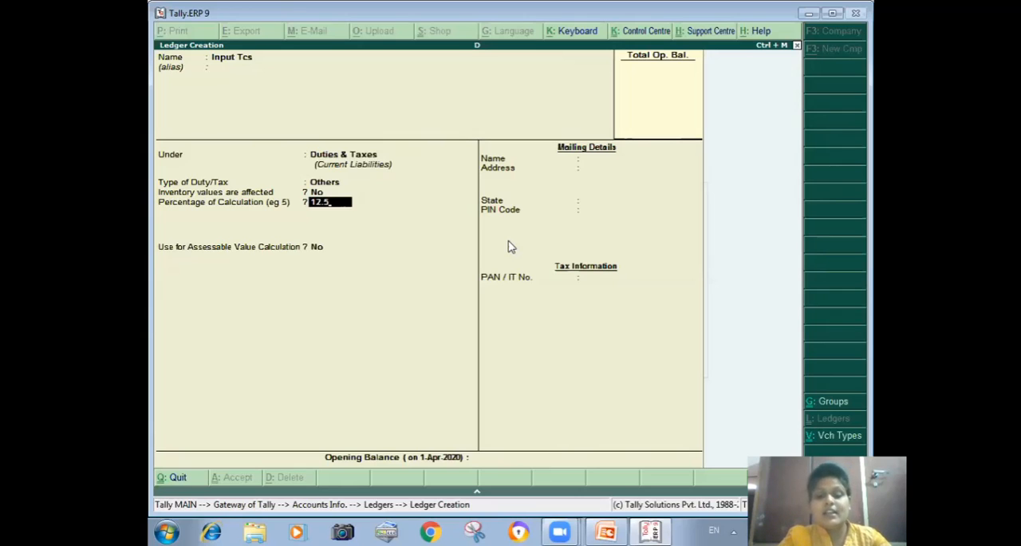
{"action": "key", "text": "Return"}
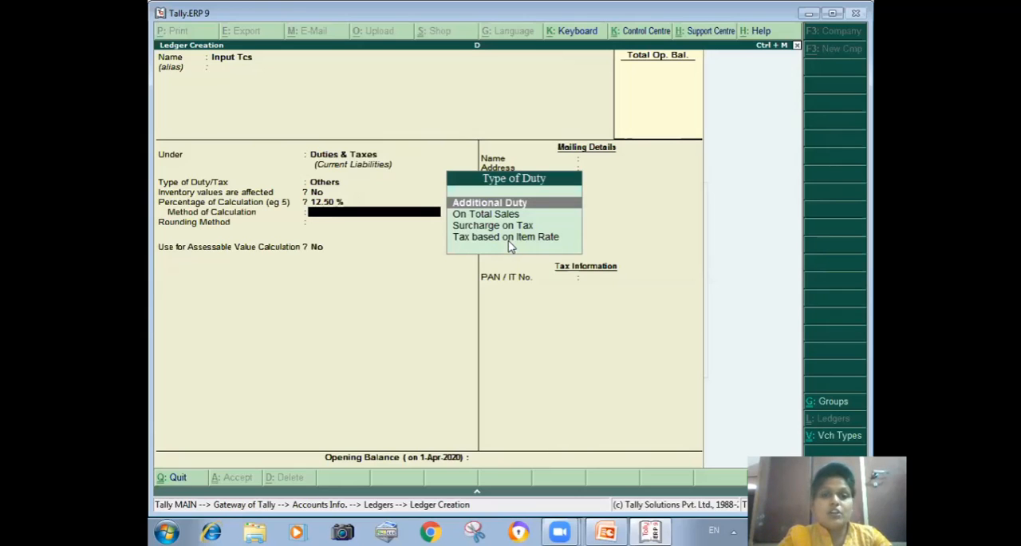
{"action": "key", "text": "Down"}
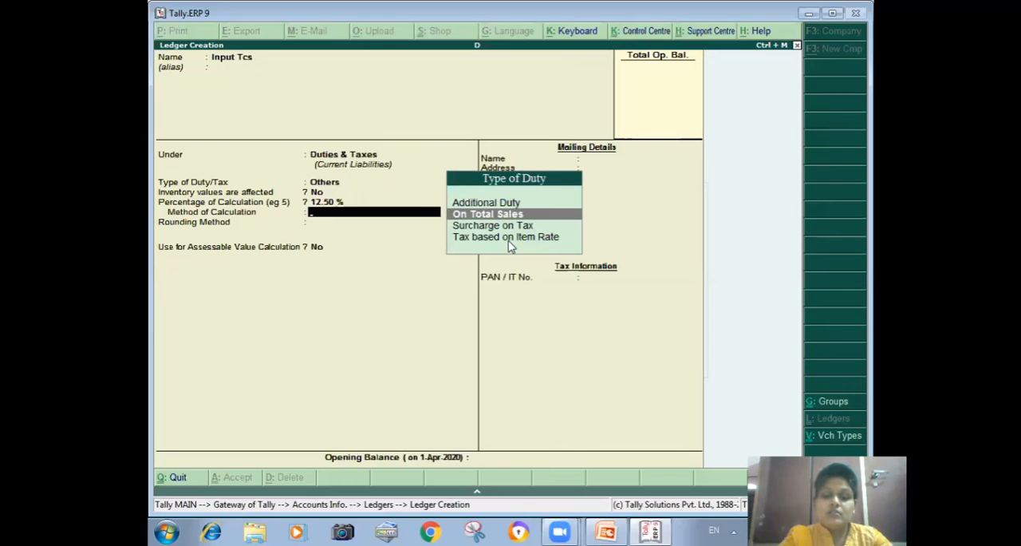
{"action": "key", "text": "Return"}
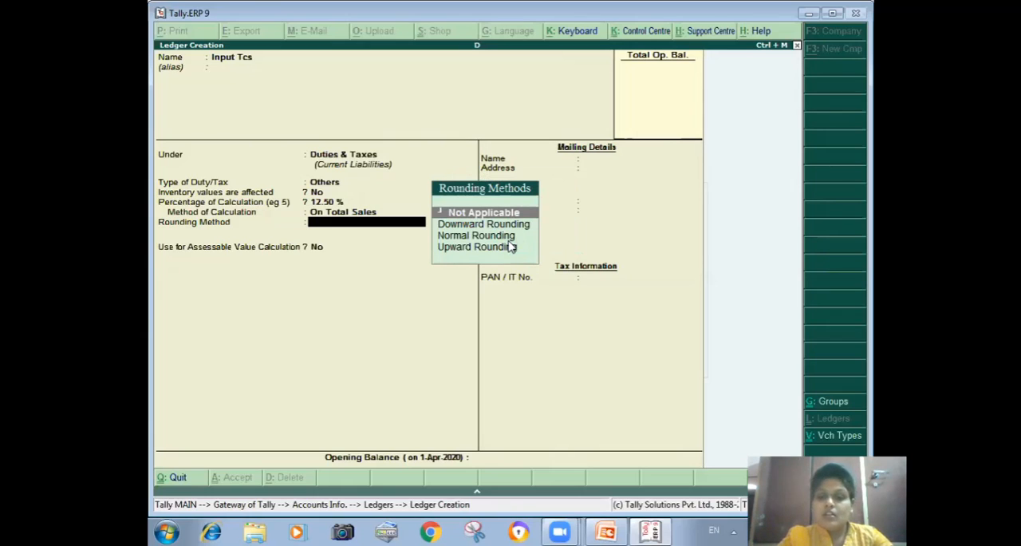
Step: Apply Normal Rounding with a rounding limit of 1 to the Input Tcs ledger and save it
{"action": "key", "text": "Down"}
{"action": "key", "text": "Down"}
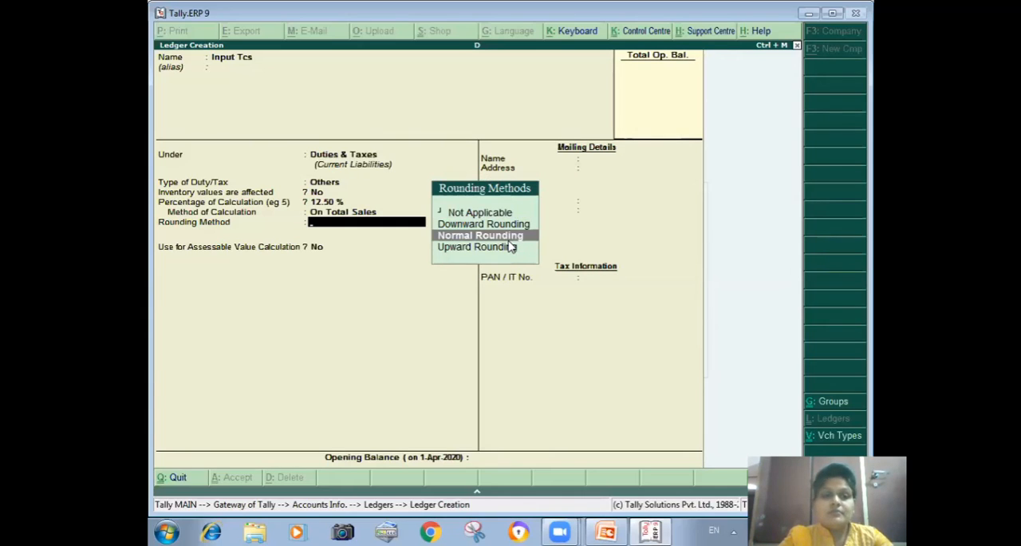
{"action": "key", "text": "Return"}
{"action": "type", "text": "1"}
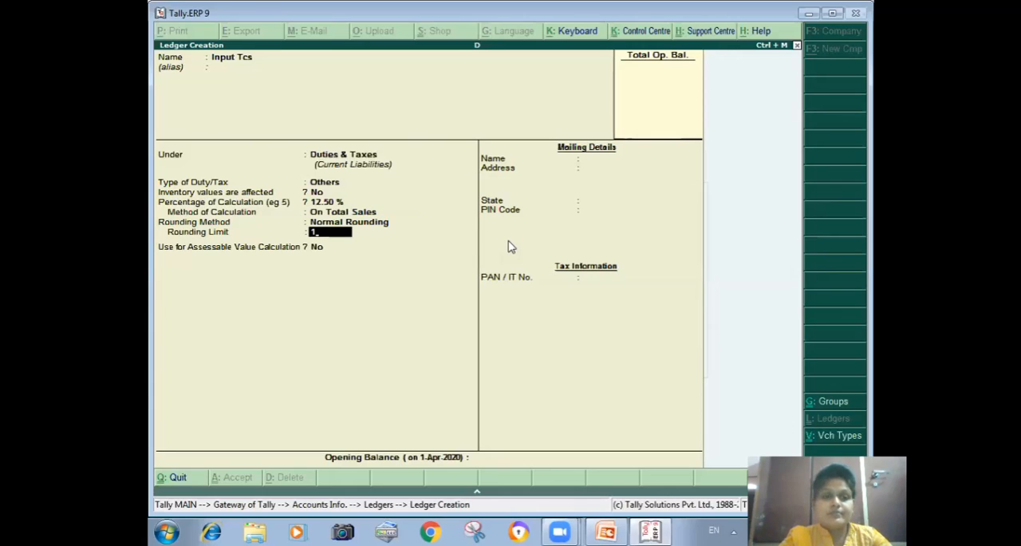
{"action": "key", "text": "ctrl+a"}
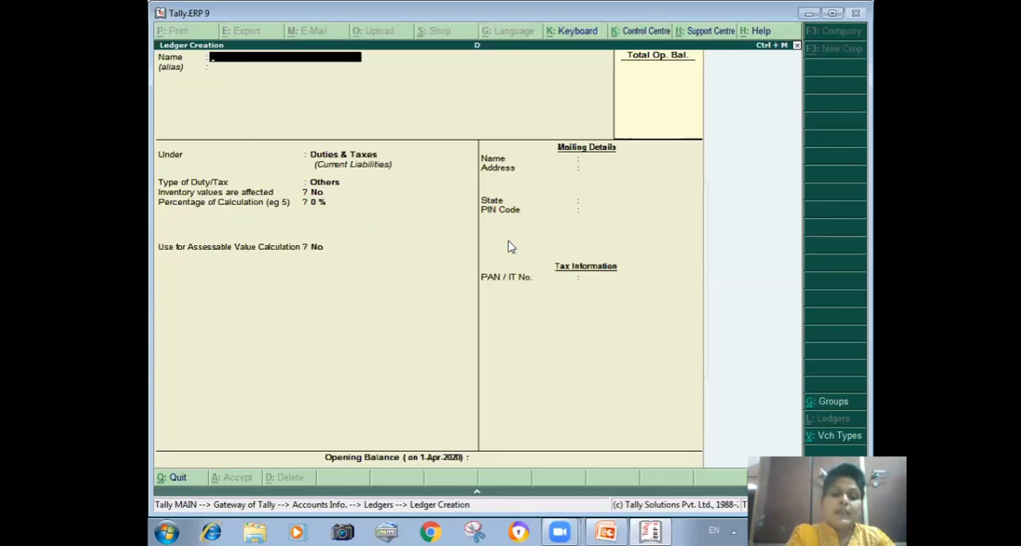
Step: Name the next new ledger Output Tcs and leave its alias blank
{"action": "type", "text": "Output Tcs"}
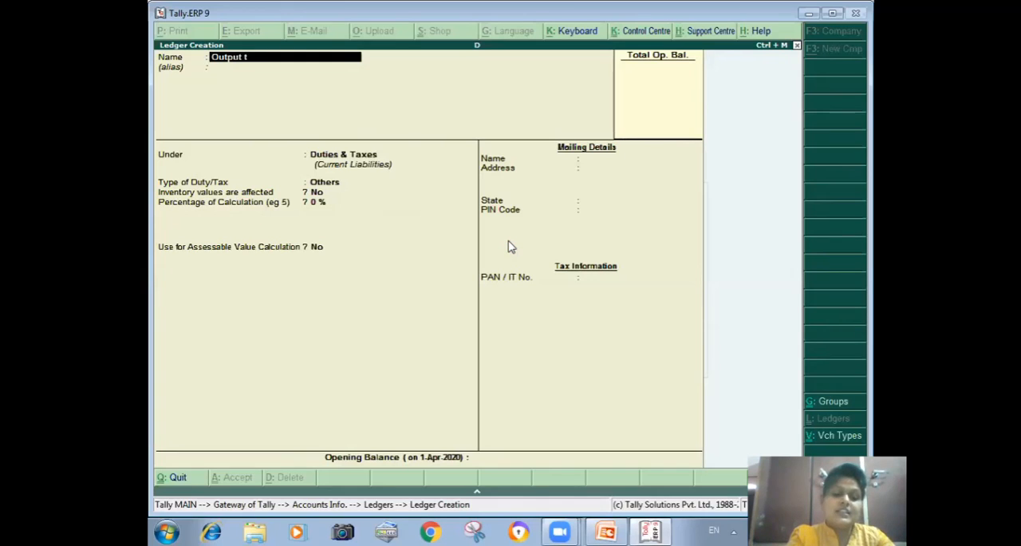
{"action": "key", "text": "Return"}
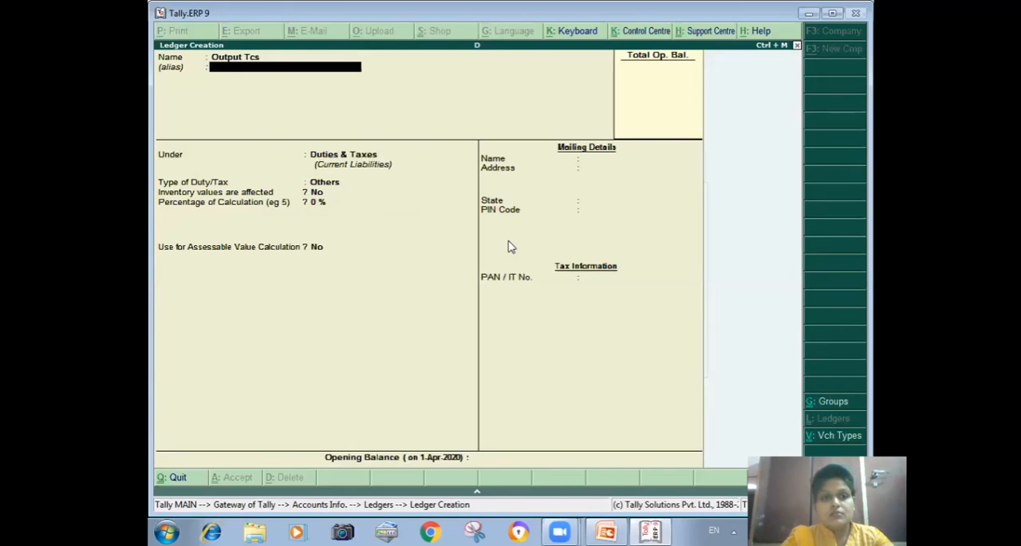
{"action": "key", "text": "Return"}
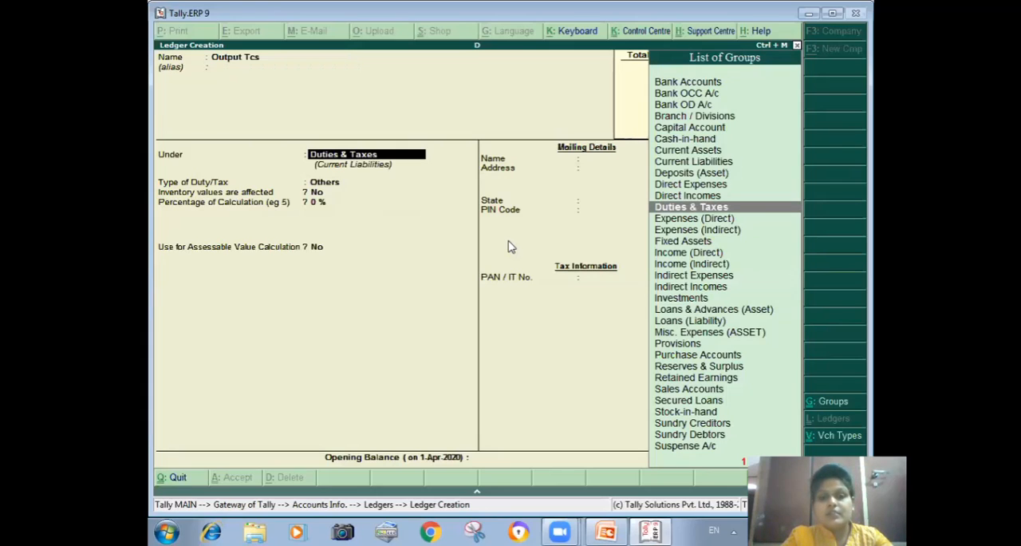
Step: Place the Output Tcs ledger under Duties & Taxes as Others, with 12.5% calculated On Total Sales
{"action": "key", "text": "Return"}
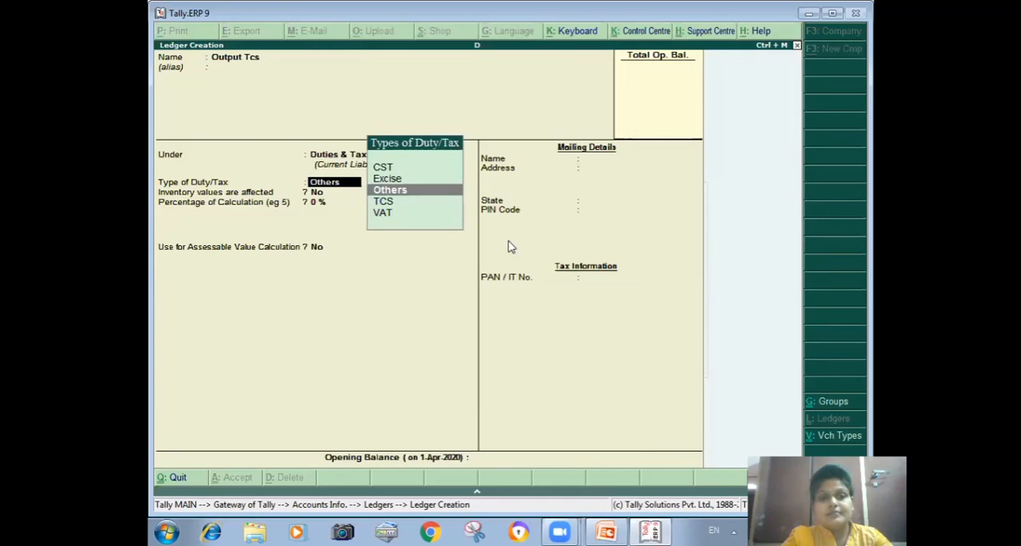
{"action": "key", "text": "Return"}
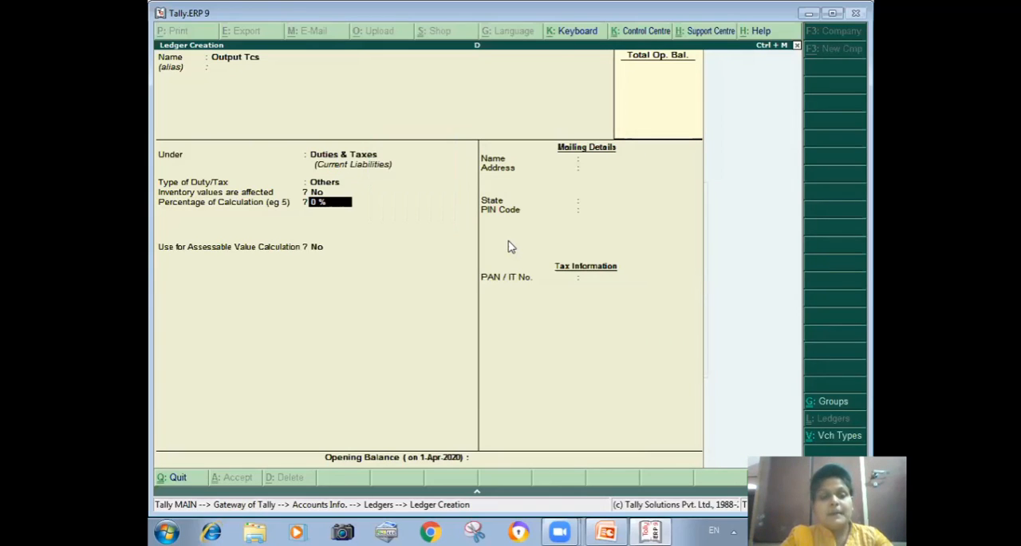
{"action": "type", "text": "1"}
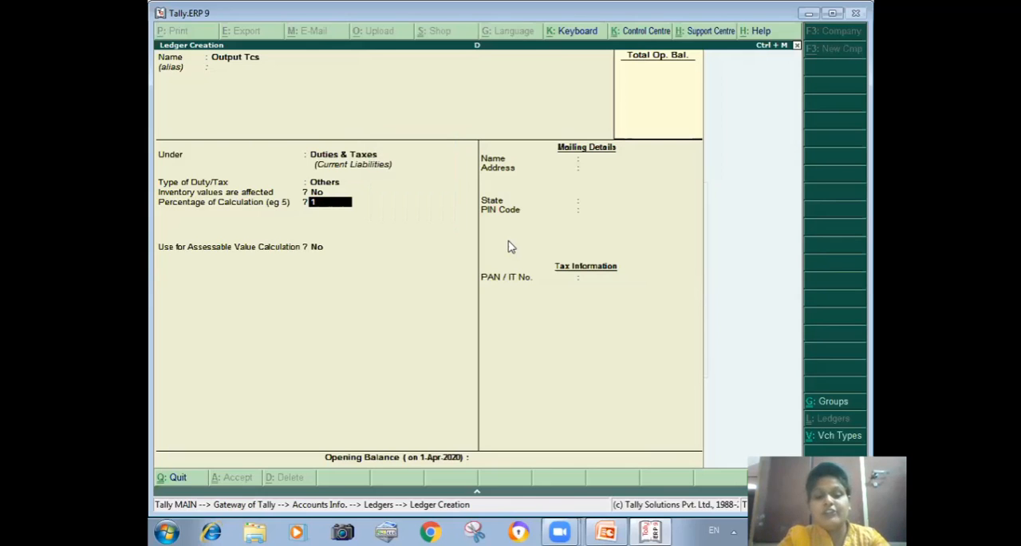
{"action": "type", "text": "2.5"}
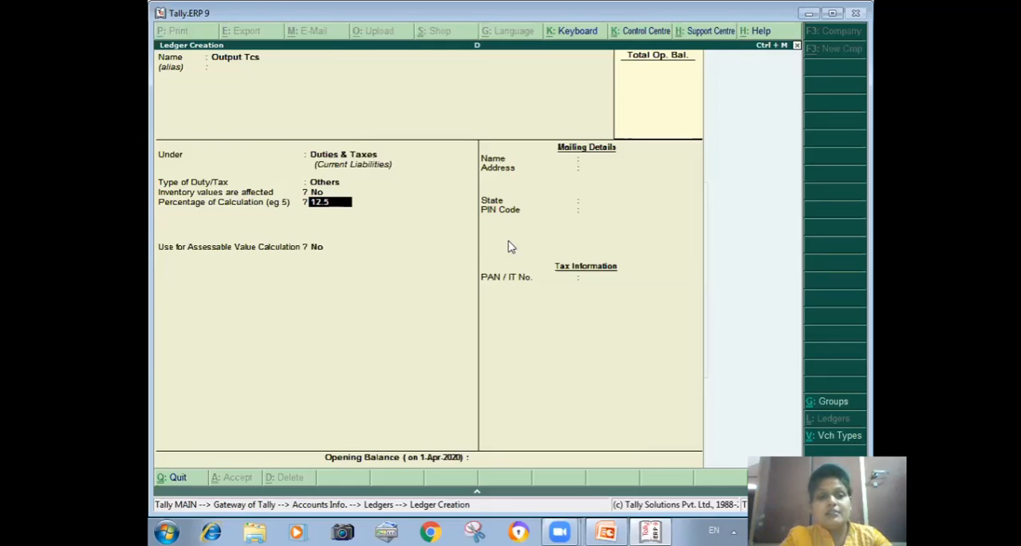
{"action": "key", "text": "Return"}
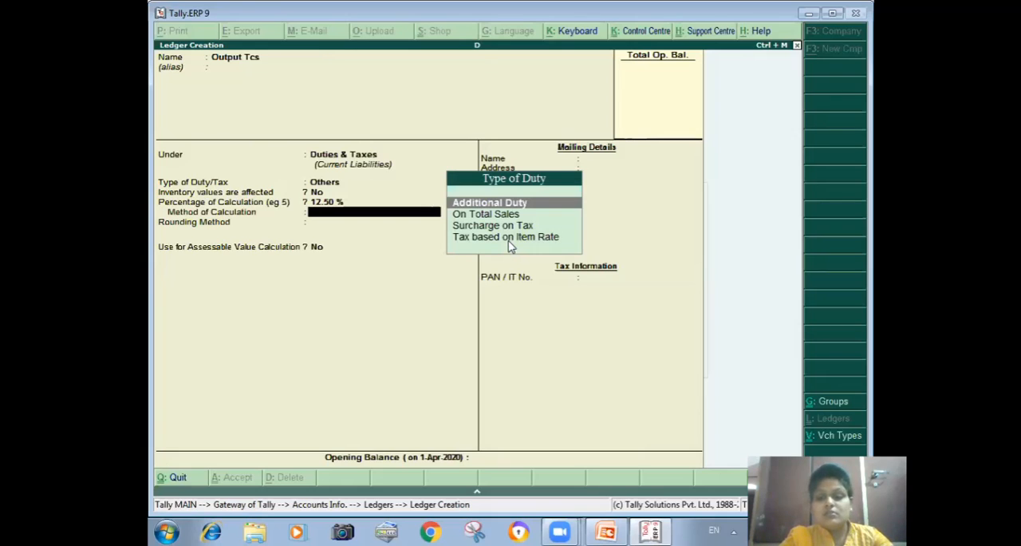
{"action": "key", "text": "Down"}
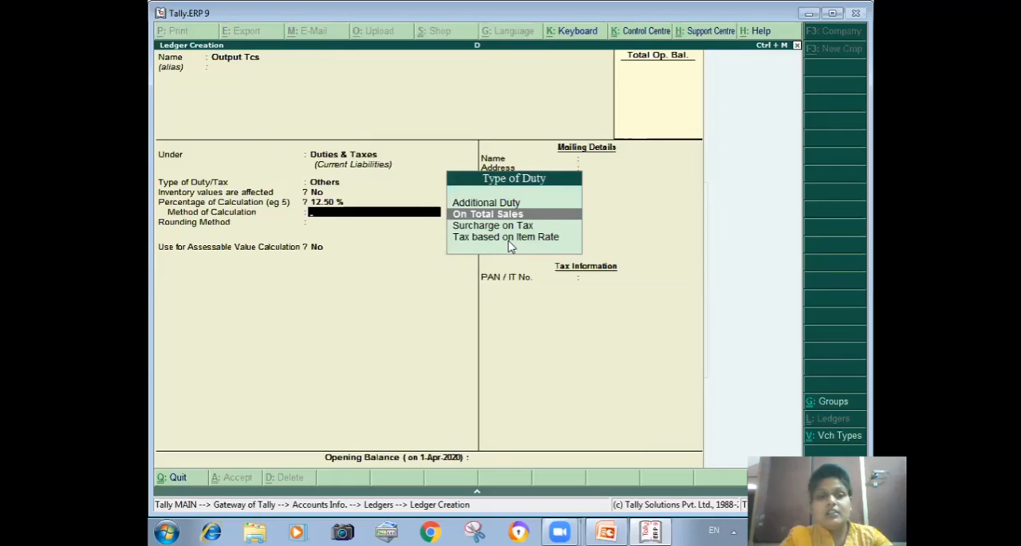
{"action": "key", "text": "Return"}
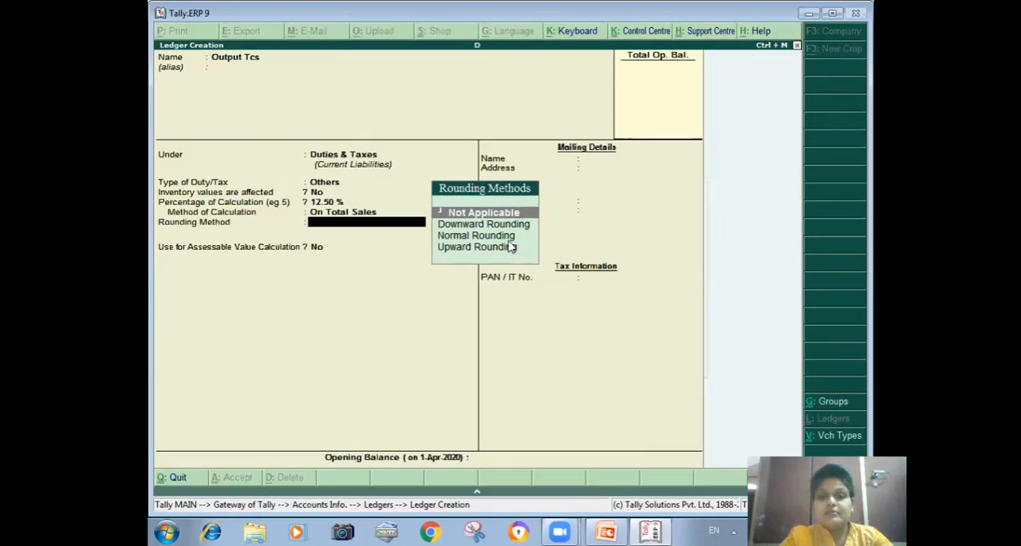
Step: Apply Normal Rounding with a rounding limit of 1 to the Output Tcs ledger and save it
{"action": "key", "text": "Down"}
{"action": "key", "text": "Down"}
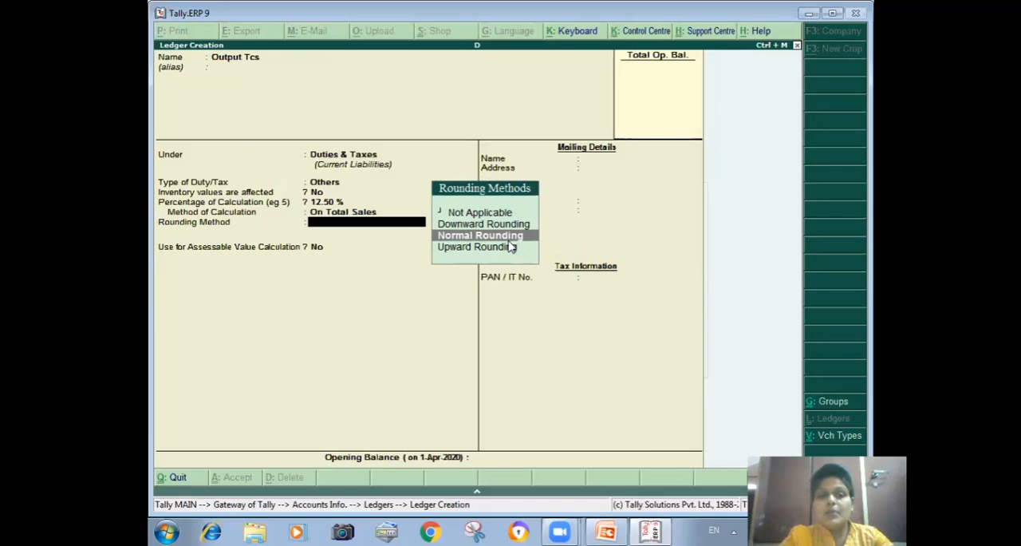
{"action": "key", "text": "Return"}
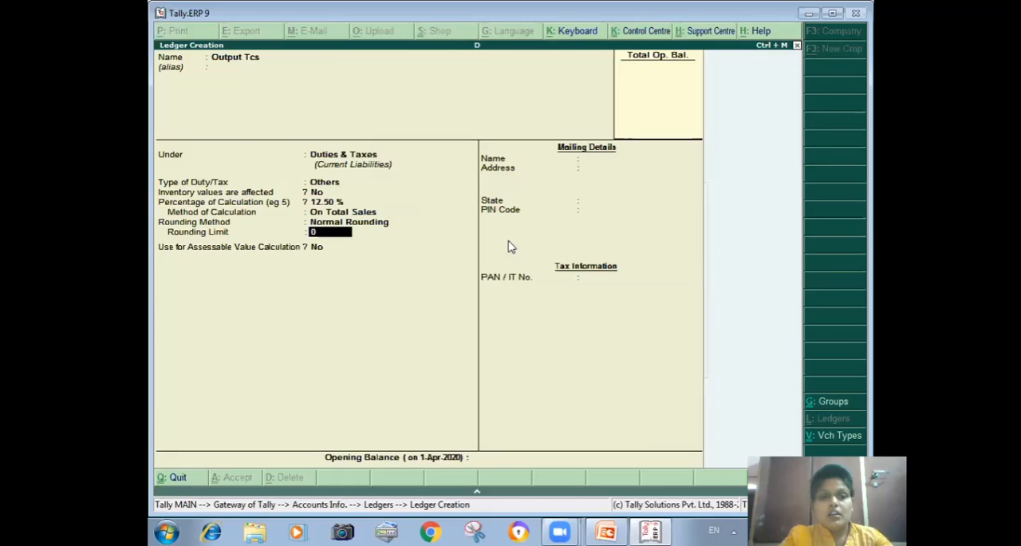
{"action": "type", "text": "1"}
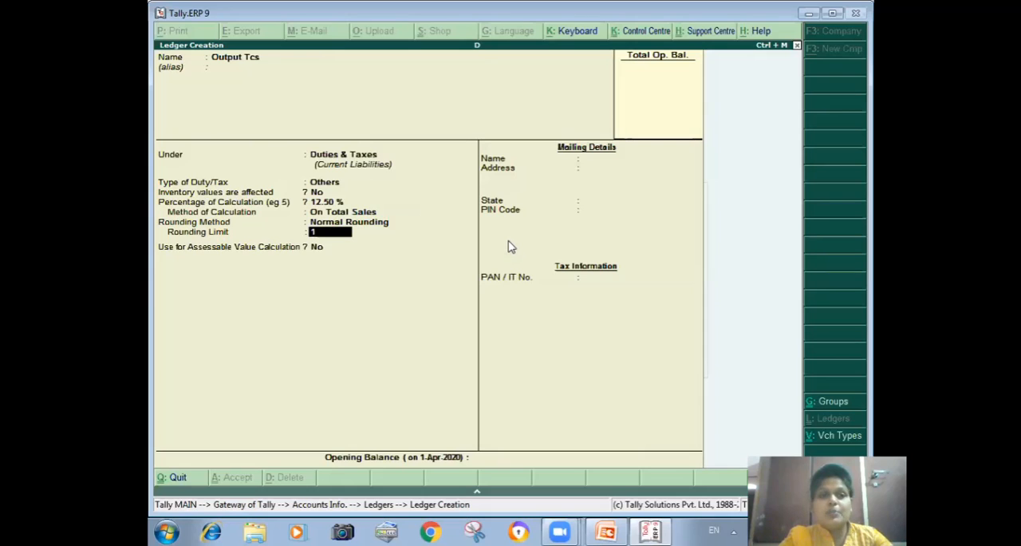
{"action": "key", "text": "ctrl+a"}
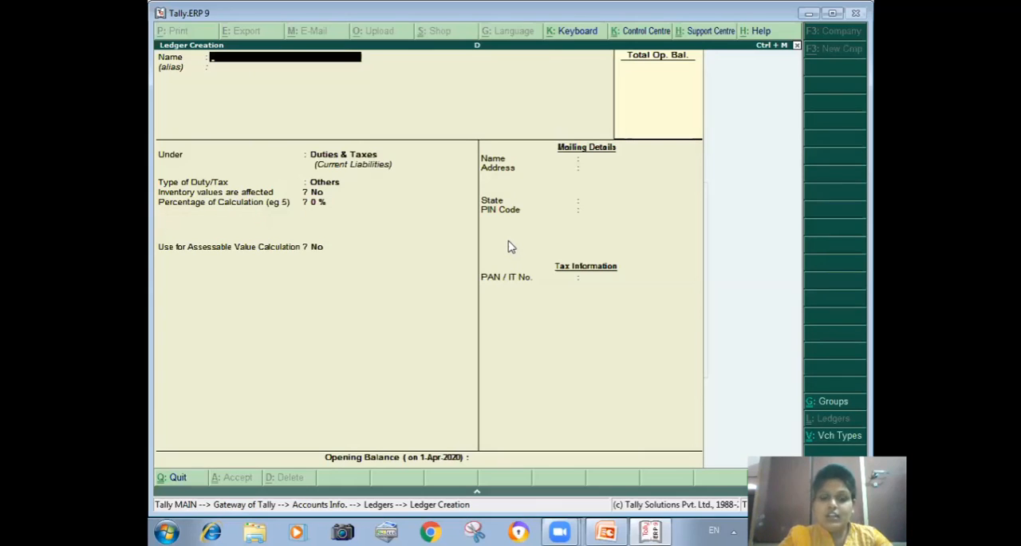
Step: Name the next new ledger Tcs and place it under Duties & Taxes with TCS as the duty/tax type
{"action": "type", "text": "Tcs"}
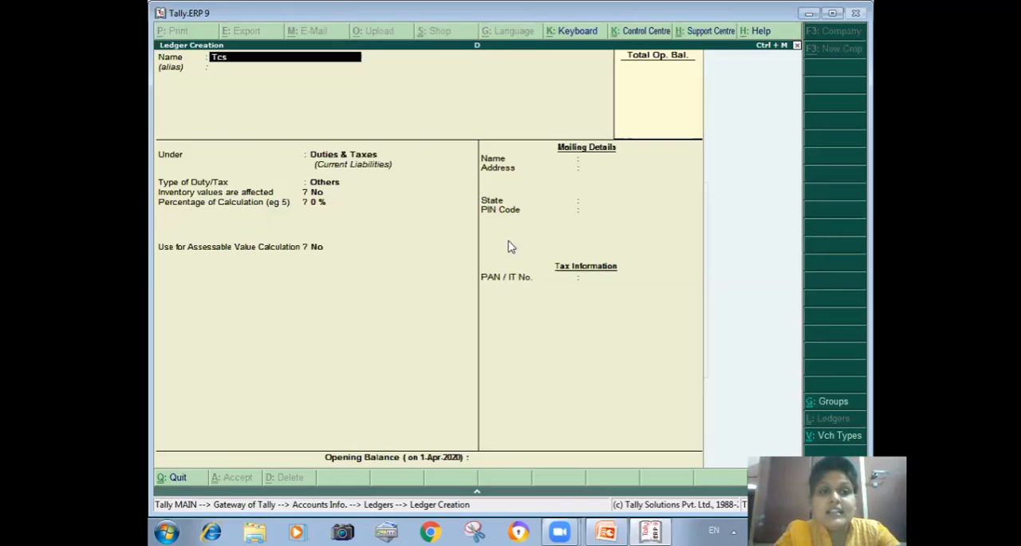
{"action": "key", "text": "Return"}
{"action": "key", "text": "Return"}
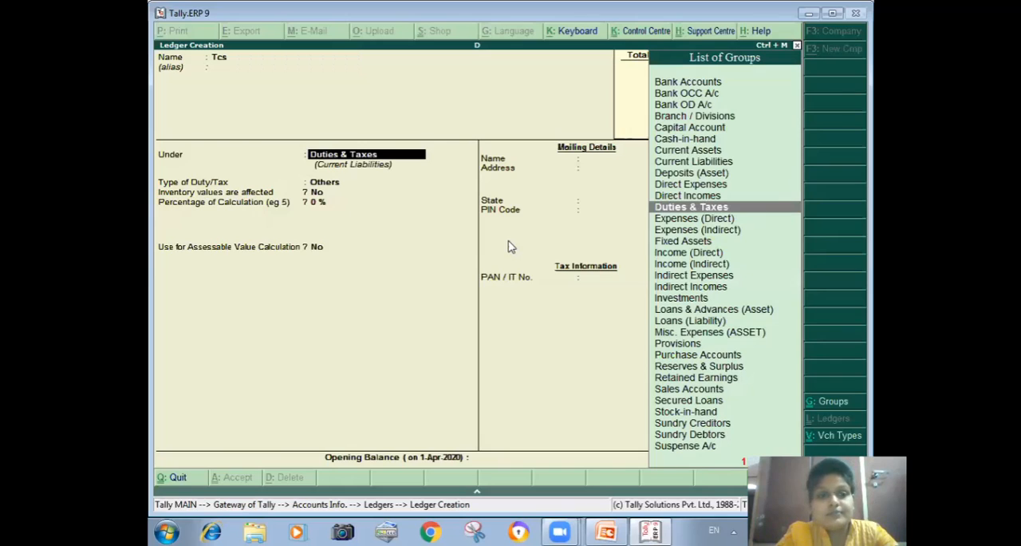
{"action": "key", "text": "Return"}
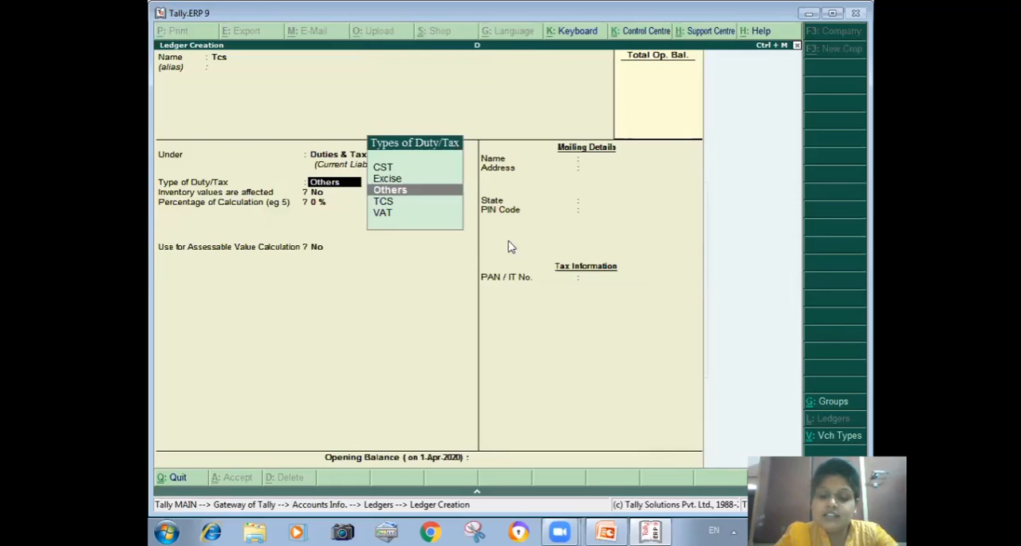
{"action": "key", "text": "Down"}
{"action": "key", "text": "Return"}
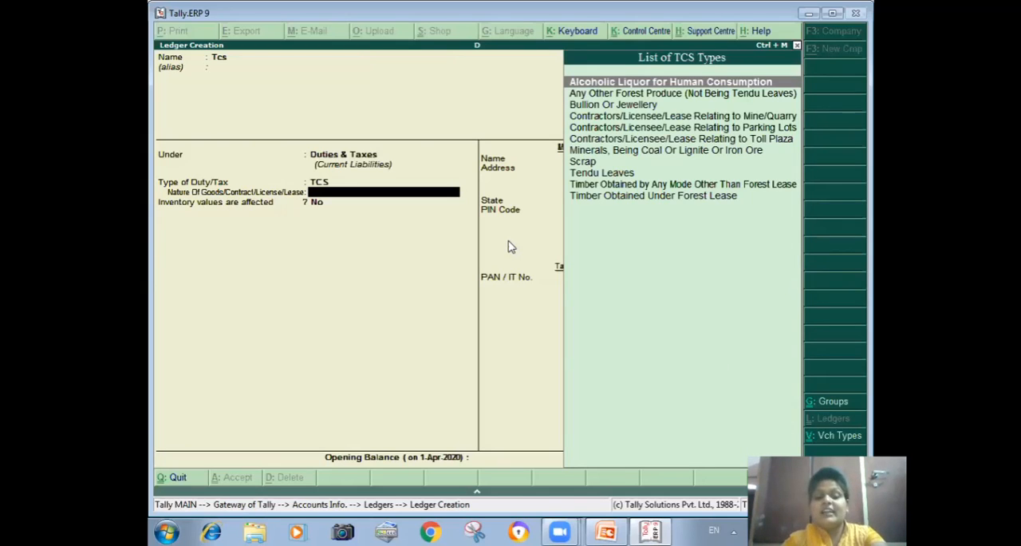
Step: Set the Tcs ledger's nature of goods to Timber Obtained Under Forest Lease and save the ledger
{"action": "type", "text": "T"}
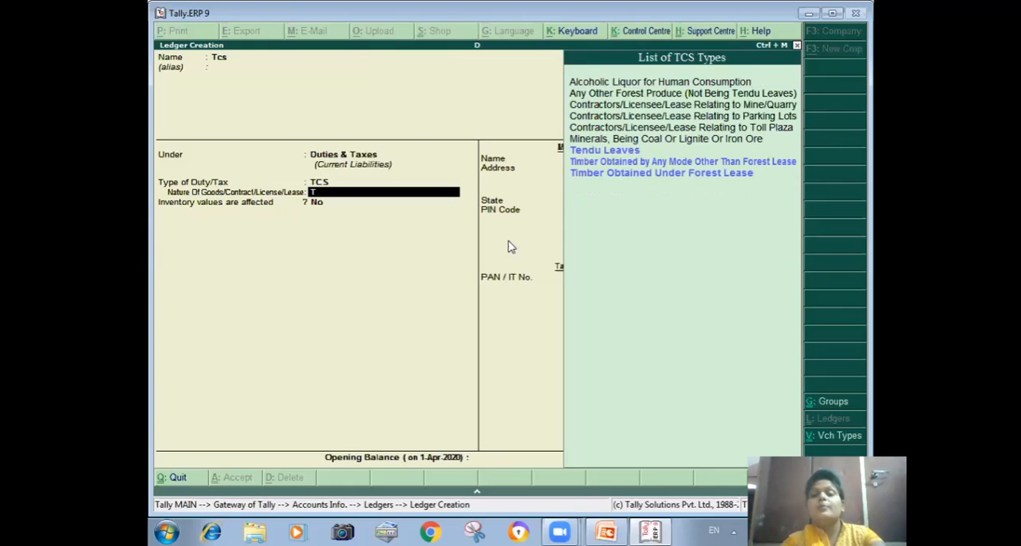
{"action": "key", "text": "Down"}
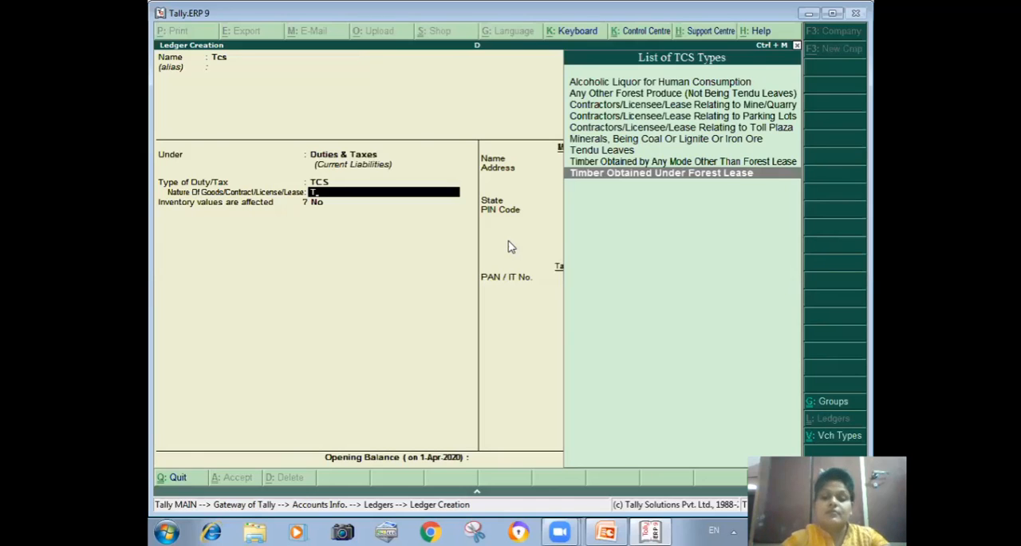
{"action": "key", "text": "Return"}
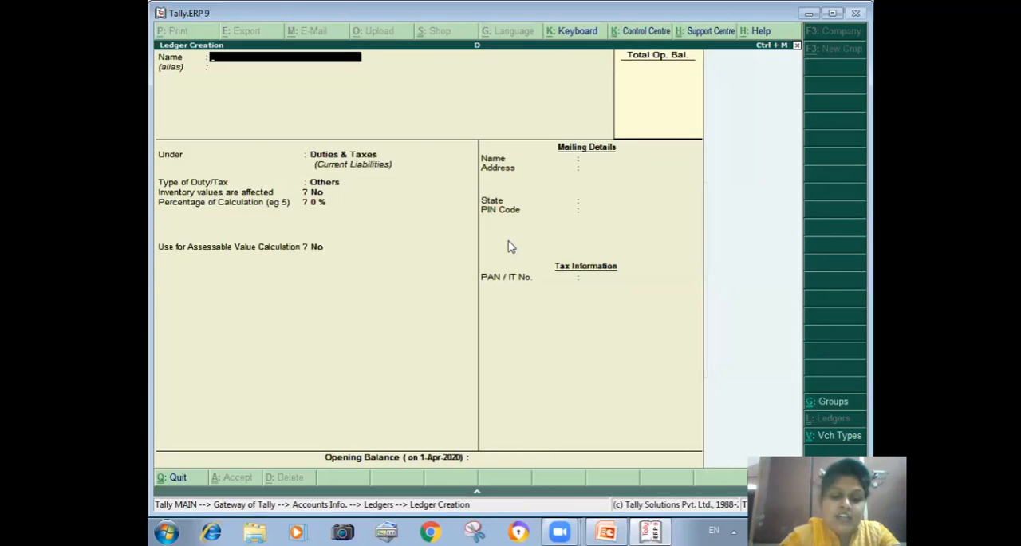
Step: Create a ledger named Sbi under Bank Accounts, save it, and return to the Gateway of Tally
{"action": "type", "text": "Sbi"}
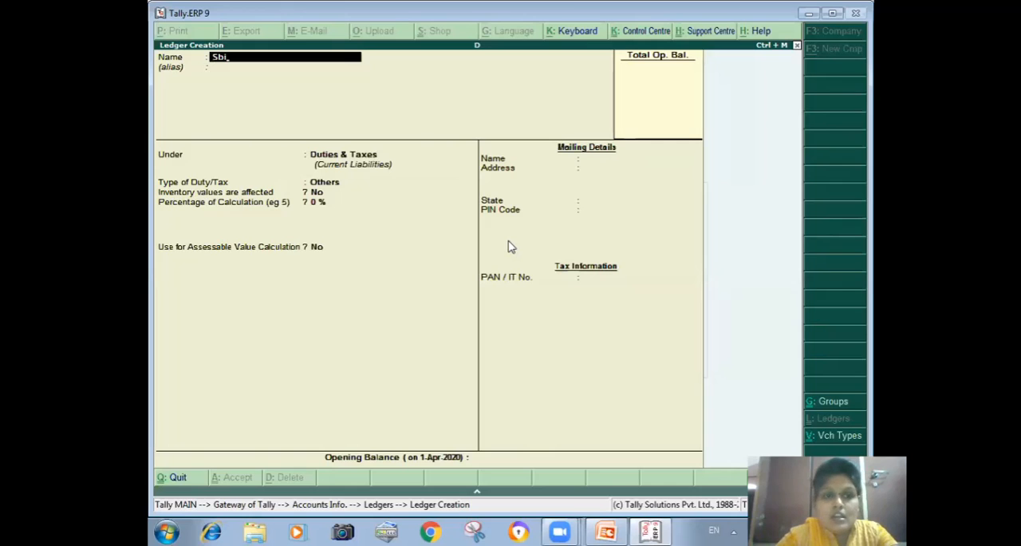
{"action": "key", "text": "Return"}
{"action": "key", "text": "Return"}
{"action": "type", "text": "B"}
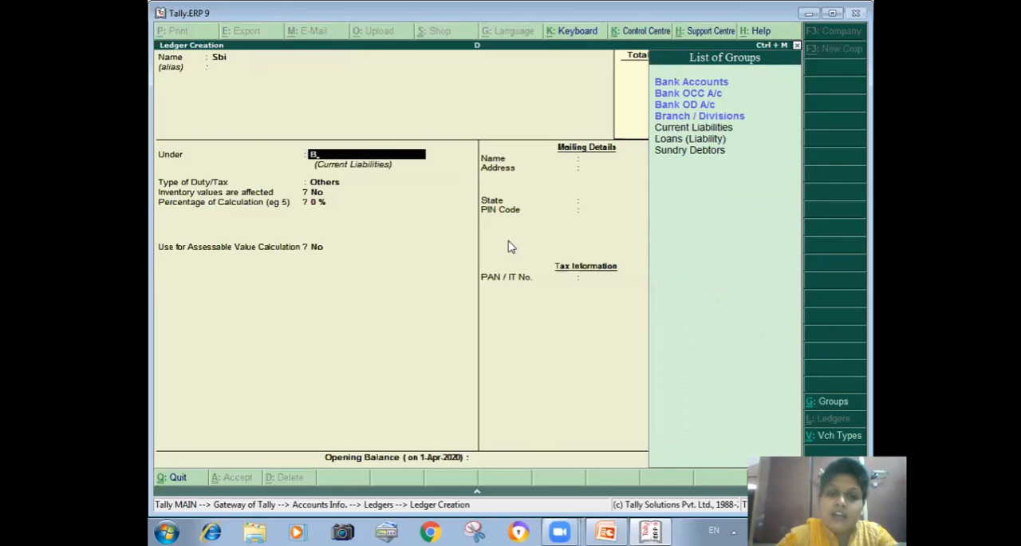
{"action": "key", "text": "Return"}
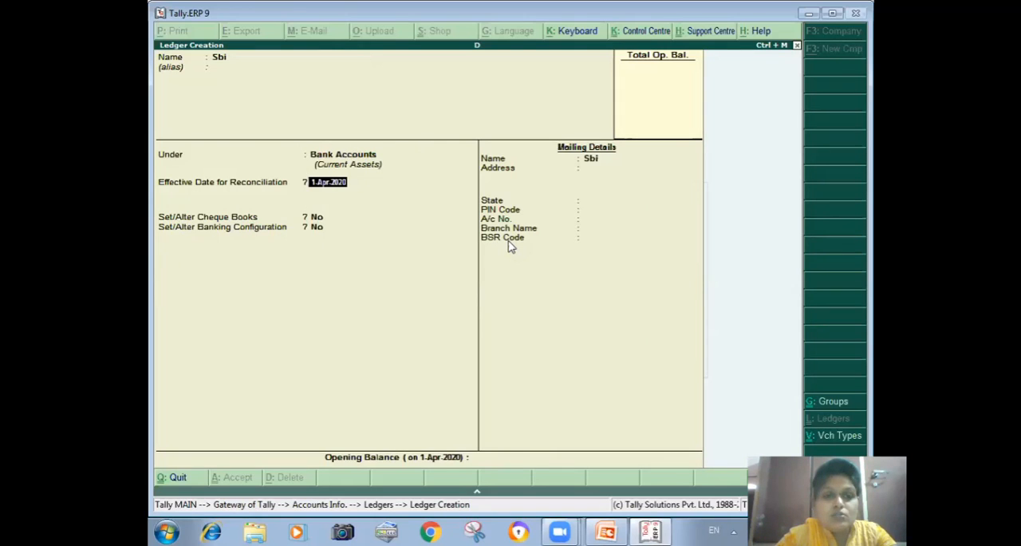
{"action": "key", "text": "ctrl+a"}
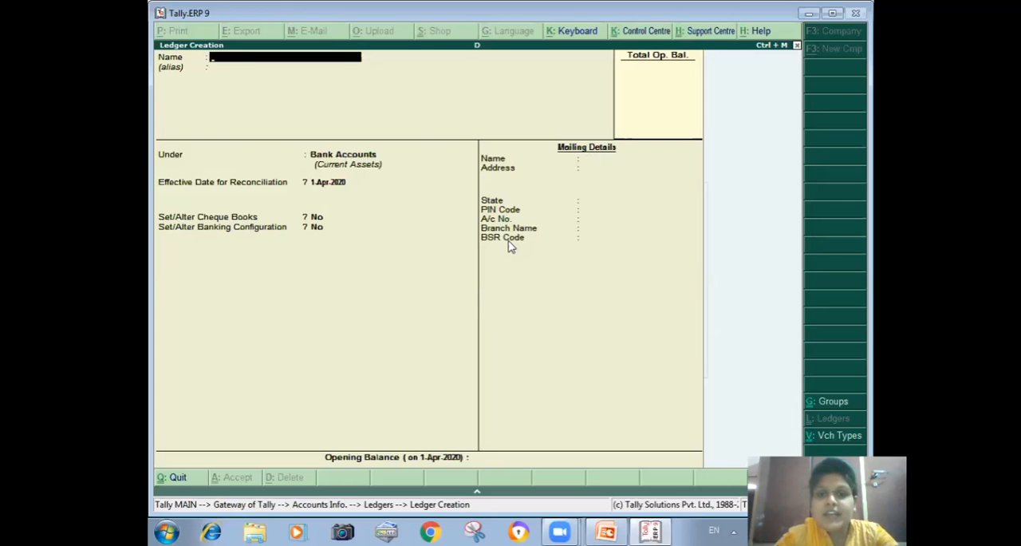
{"action": "key", "text": "Escape"}
{"action": "key", "text": "Return"}
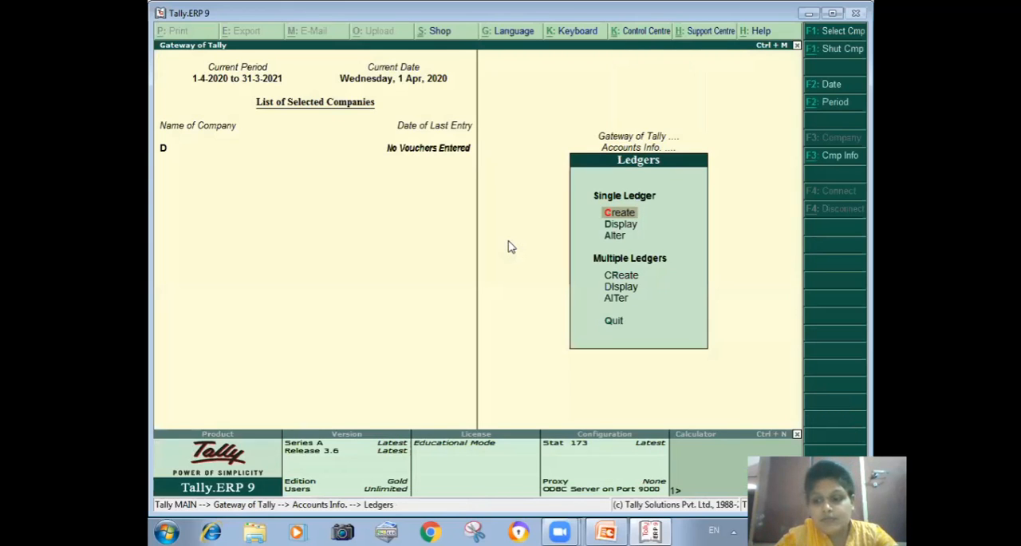
{"action": "key", "text": "Escape"}
{"action": "key", "text": "Escape"}
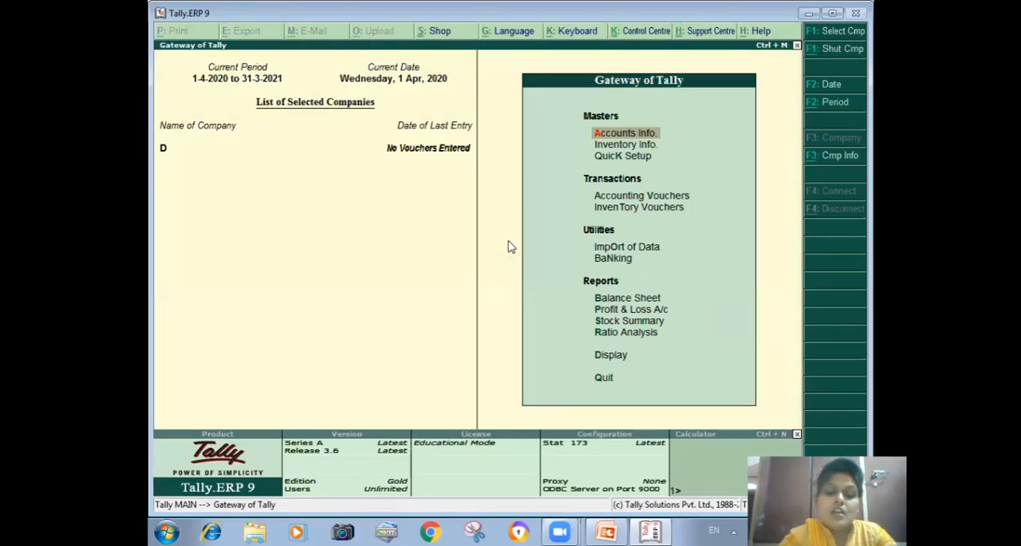
Step: Start a new single stock item named Timber with a blank alias under the Primary group
{"action": "key", "text": "i"}
{"action": "key", "text": "i"}
{"action": "key", "text": "c"}
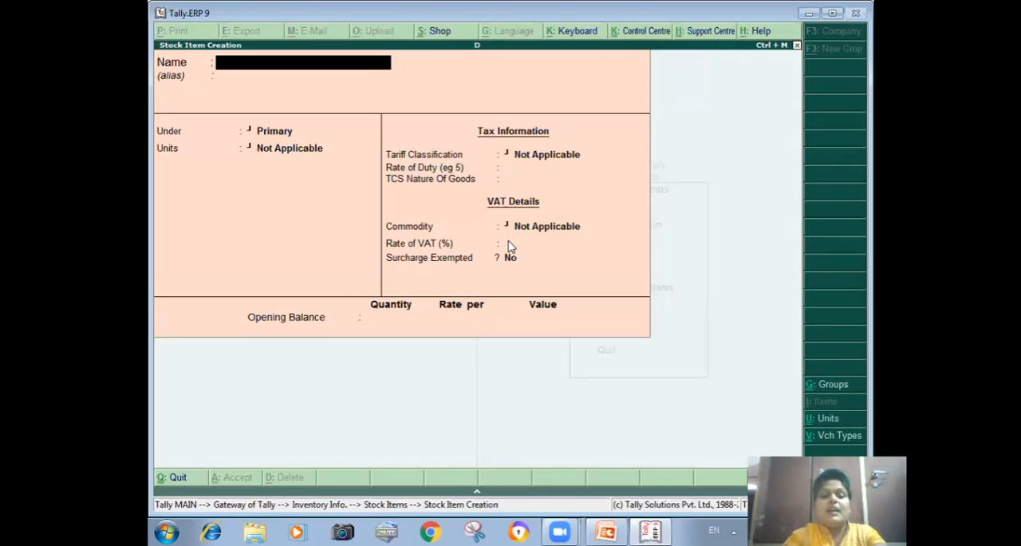
{"action": "type", "text": "Timber"}
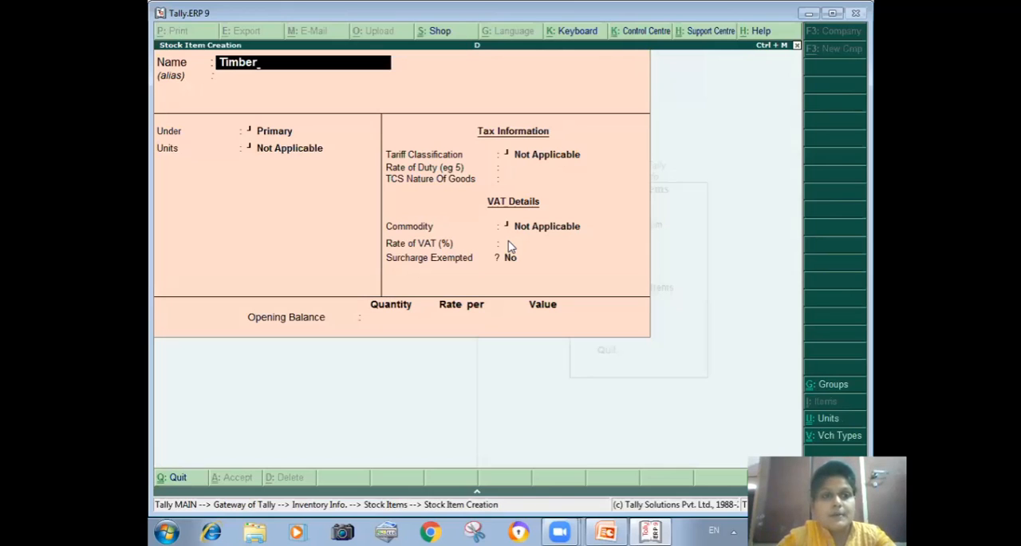
{"action": "key", "text": "Return"}
{"action": "key", "text": "Return"}
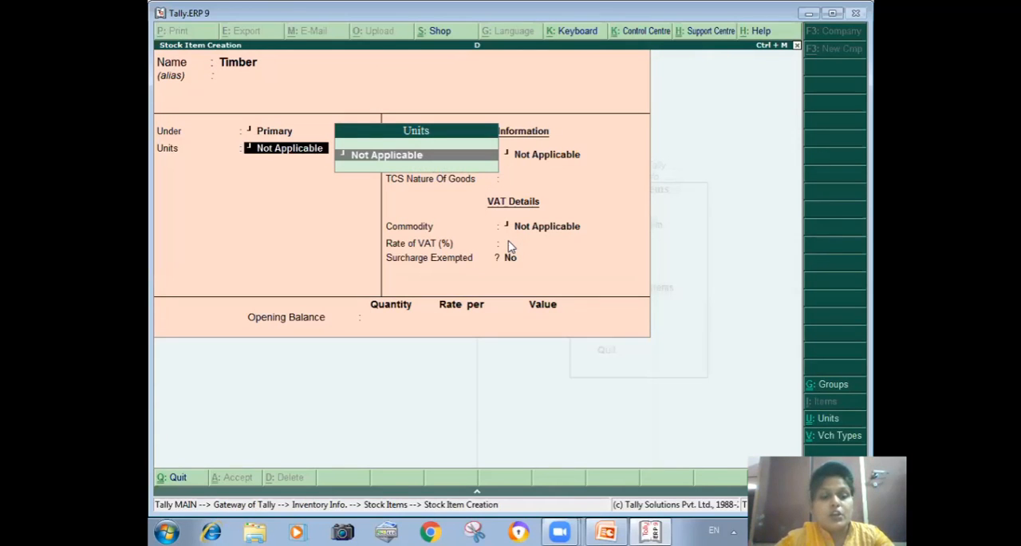
Step: Create a simple unit with symbol mt and 0 decimal places for Timber, keeping its tariff classification Not Applicable
{"action": "key", "text": "alt+c"}
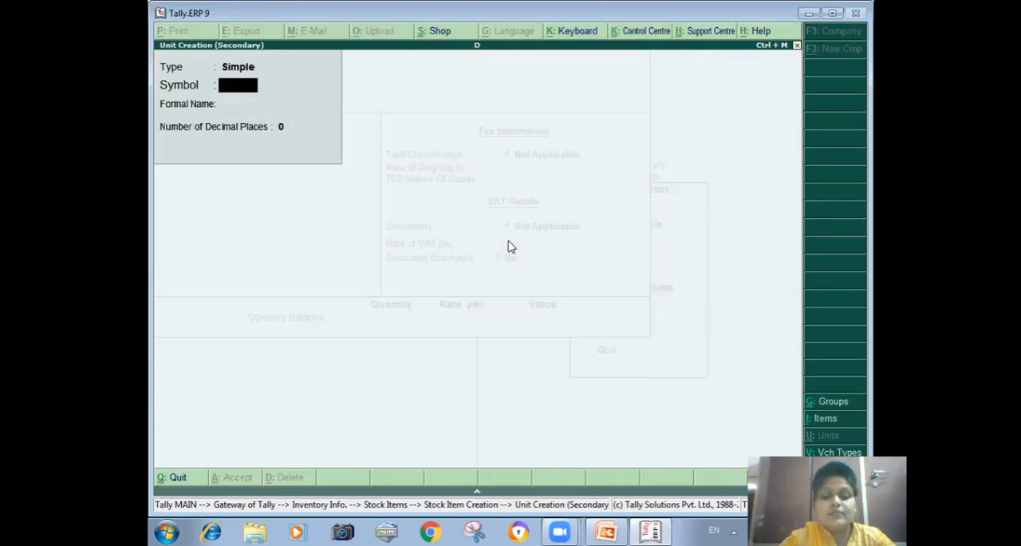
{"action": "type", "text": "mt"}
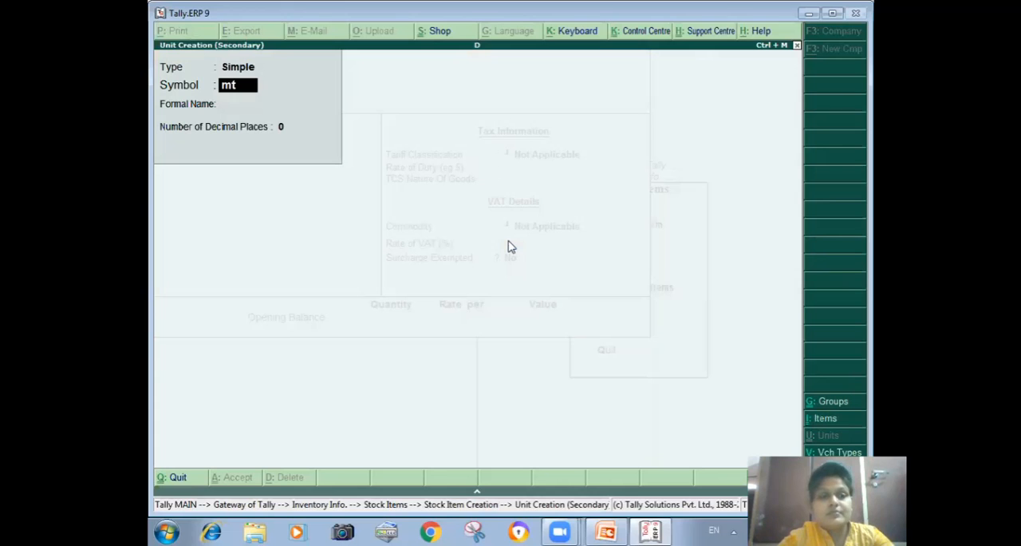
{"action": "key", "text": "Return"}
{"action": "key", "text": "Return"}
{"action": "key", "text": "Return"}
{"action": "key", "text": "Return"}
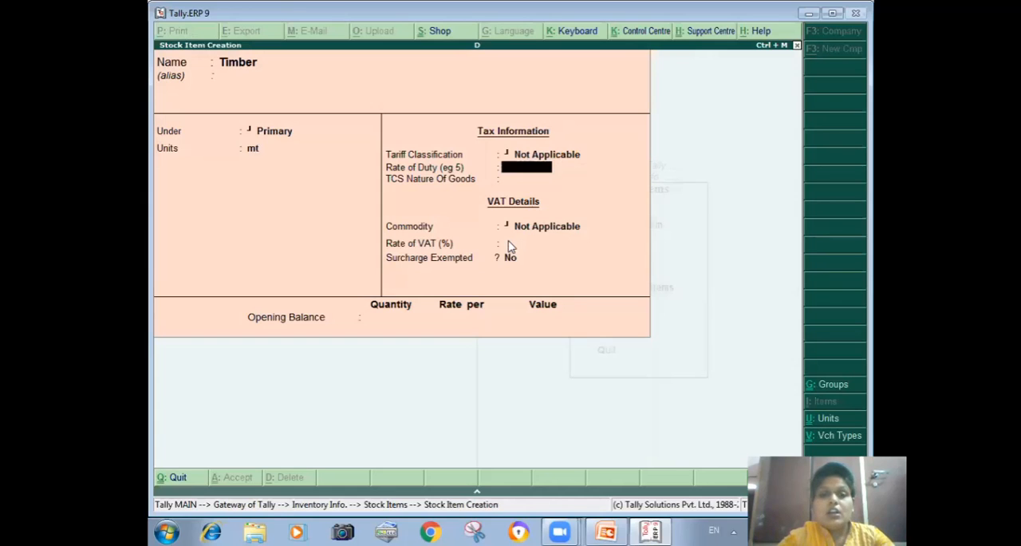
Step: Set Timber's TCS nature of goods to Timber Obtained Under Forest Lease, then save the stock item and leave item creation
{"action": "key", "text": "Return"}
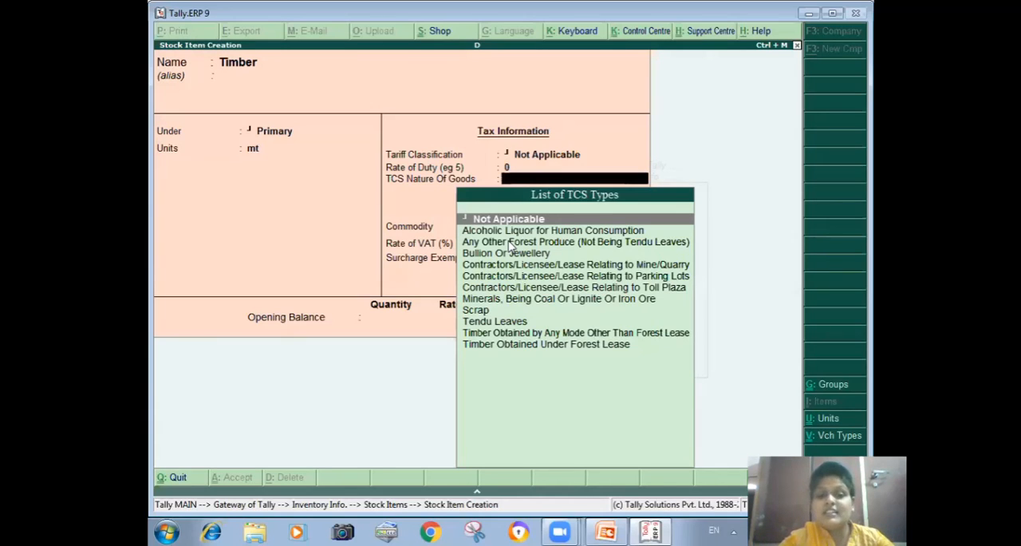
{"action": "type", "text": "T"}
{"action": "key", "text": "Down"}
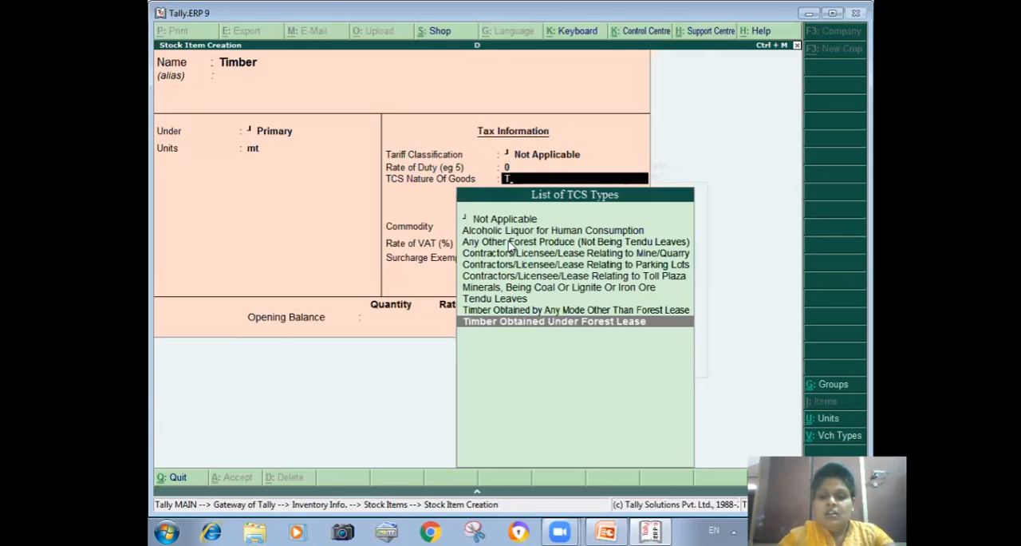
{"action": "key", "text": "Return"}
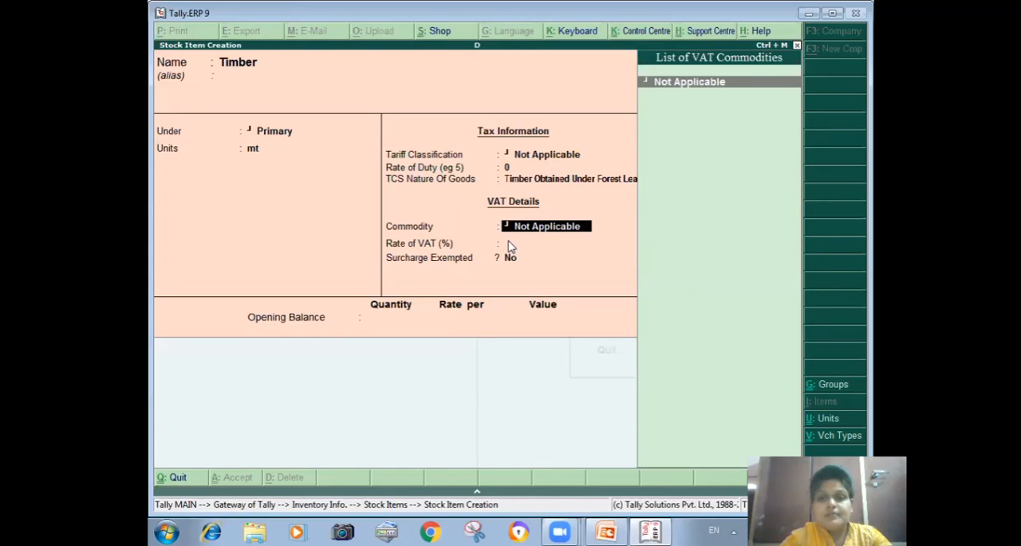
{"action": "key", "text": "ctrl+a"}
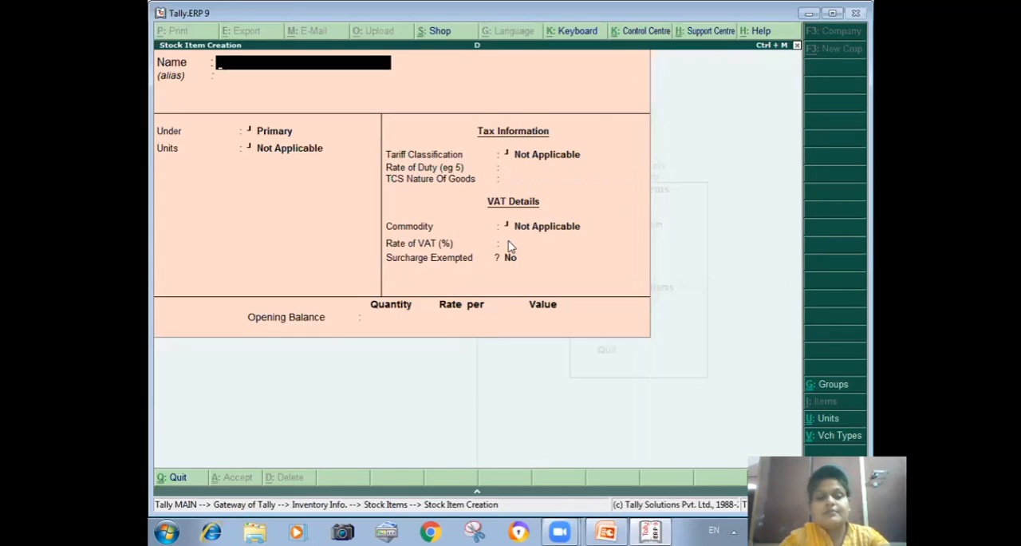
{"action": "key", "text": "Escape"}
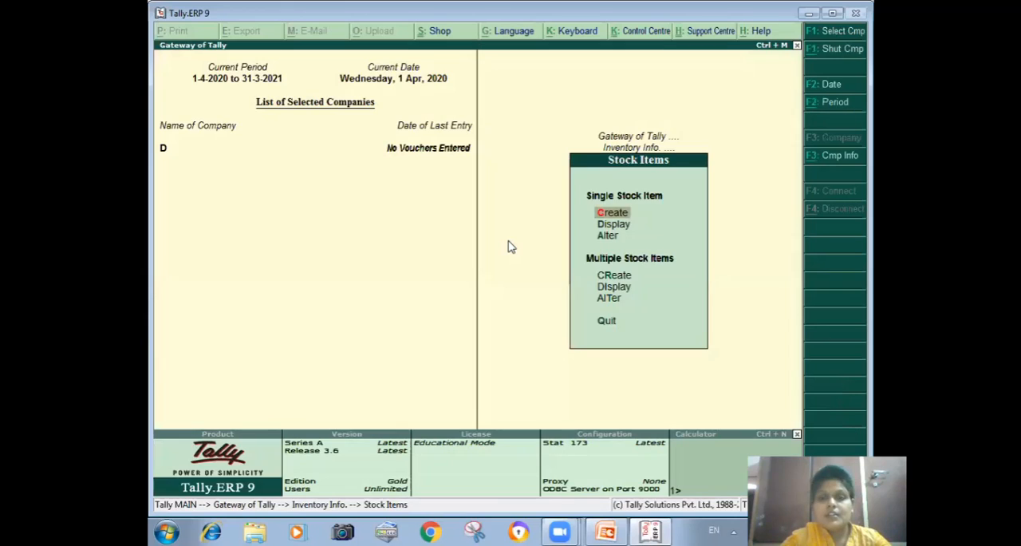
Step: Start a purchase voucher from the Gateway of Tally with supplier invoice number 1 dated 1-Apr-2020
{"action": "key", "text": "Escape"}
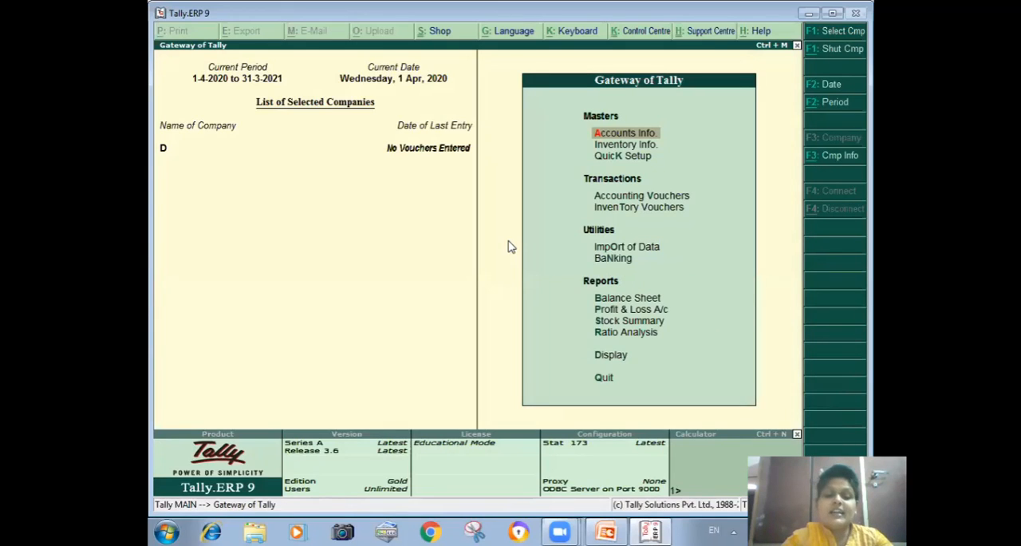
{"action": "key", "text": "v"}
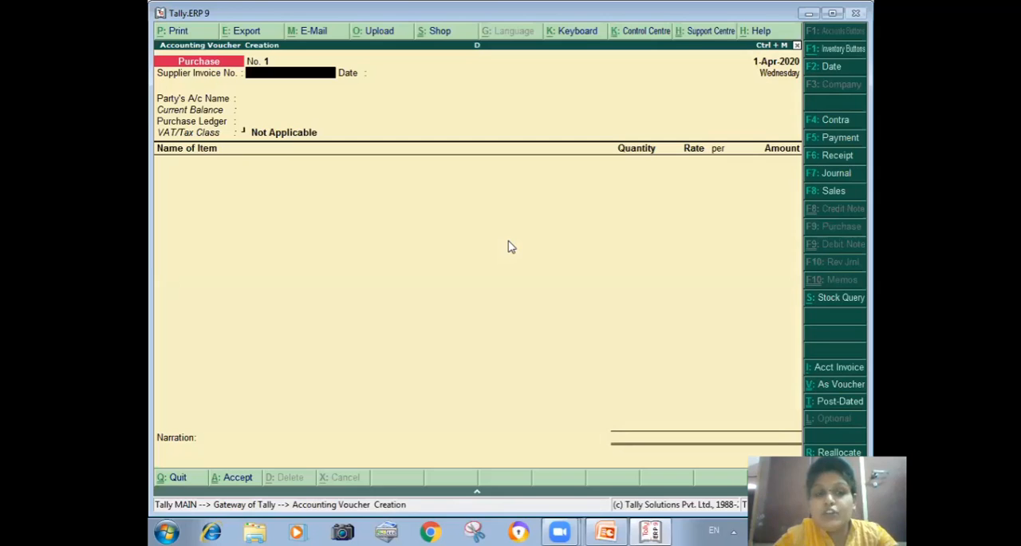
{"action": "type", "text": "1"}
{"action": "key", "text": "Return"}
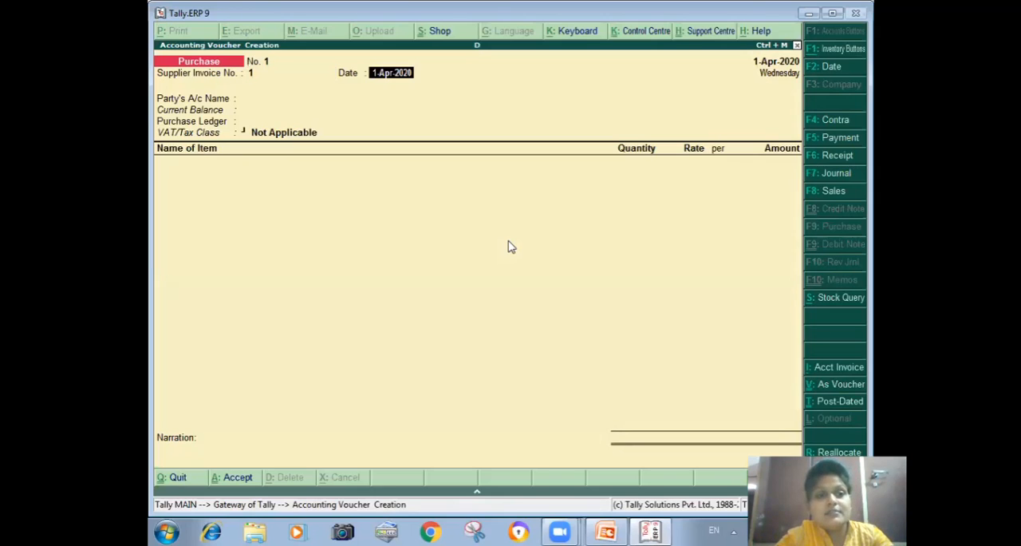
{"action": "key", "text": "Return"}
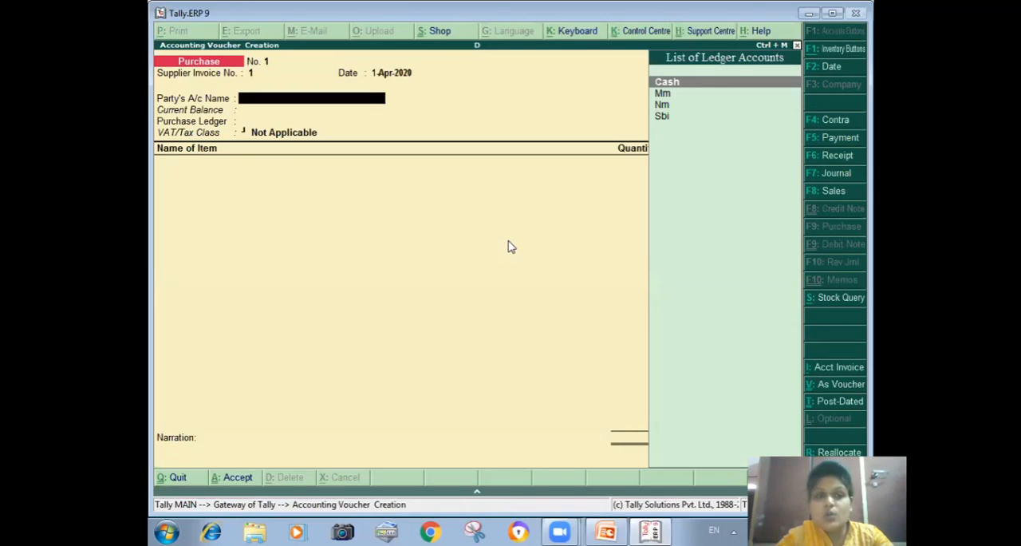
Step: Set the purchase party to Mm, accept the supplier details, and use the Prc purchase ledger with VAT class LP-7A-12.5%
{"action": "key", "text": "Down"}
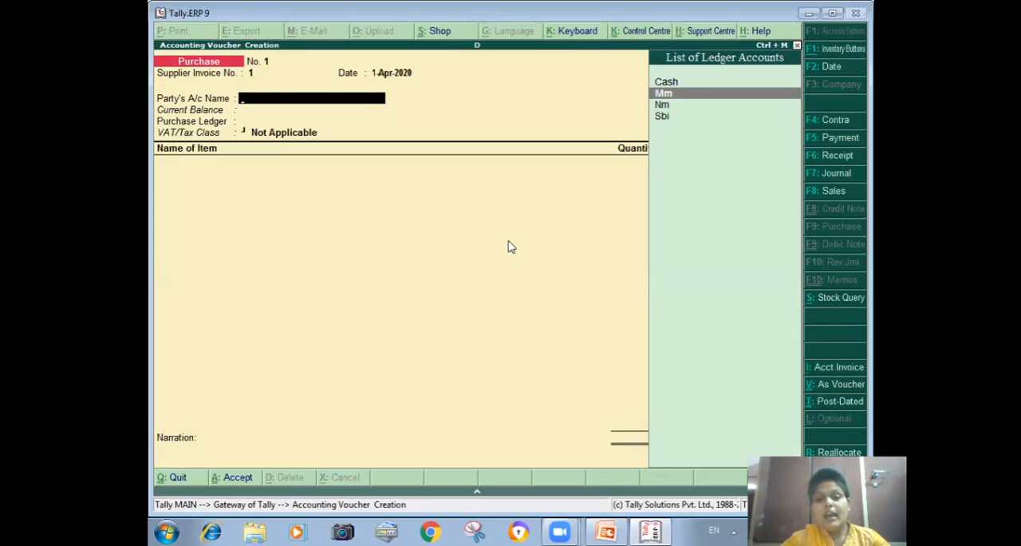
{"action": "key", "text": "Return"}
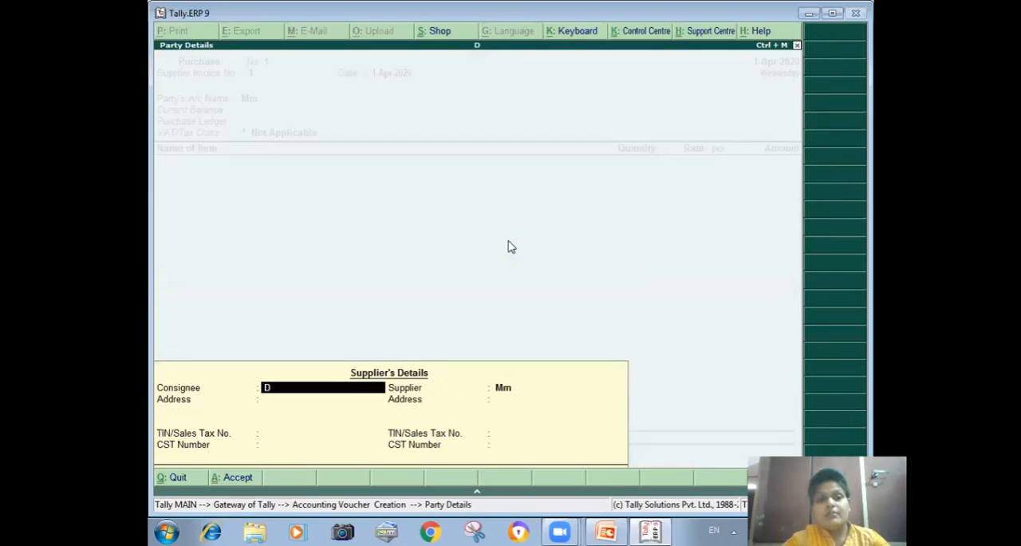
{"action": "key", "text": "ctrl+a"}
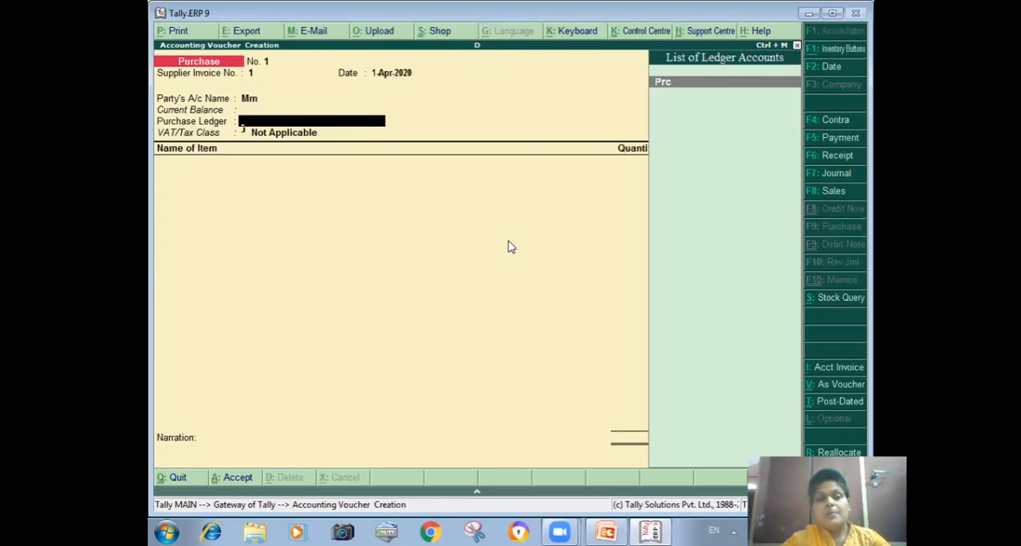
{"action": "key", "text": "Return"}
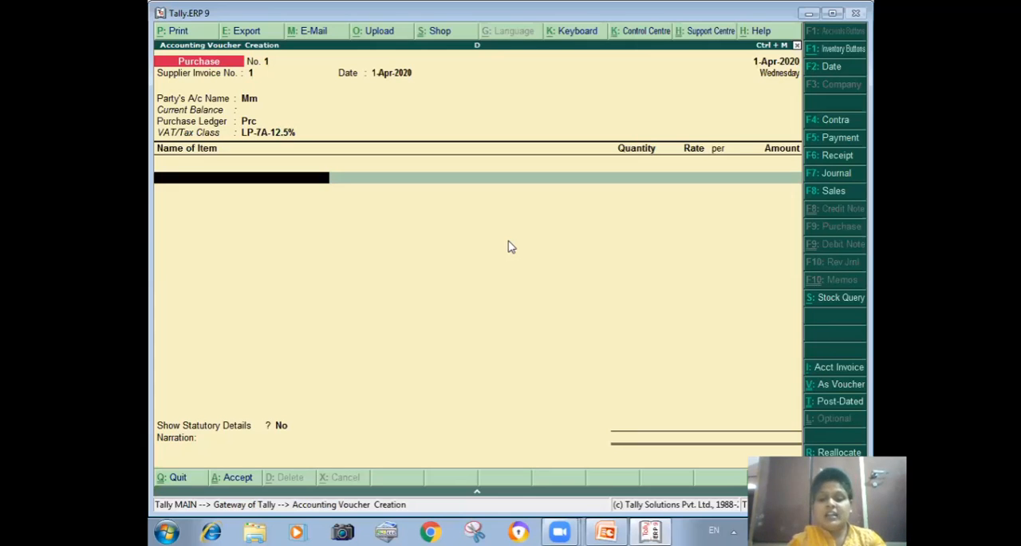
Step: Enter Timber as the purchased item with quantity 20 mt at a rate of 7000 per mt, and end the item list
{"action": "type", "text": "T"}
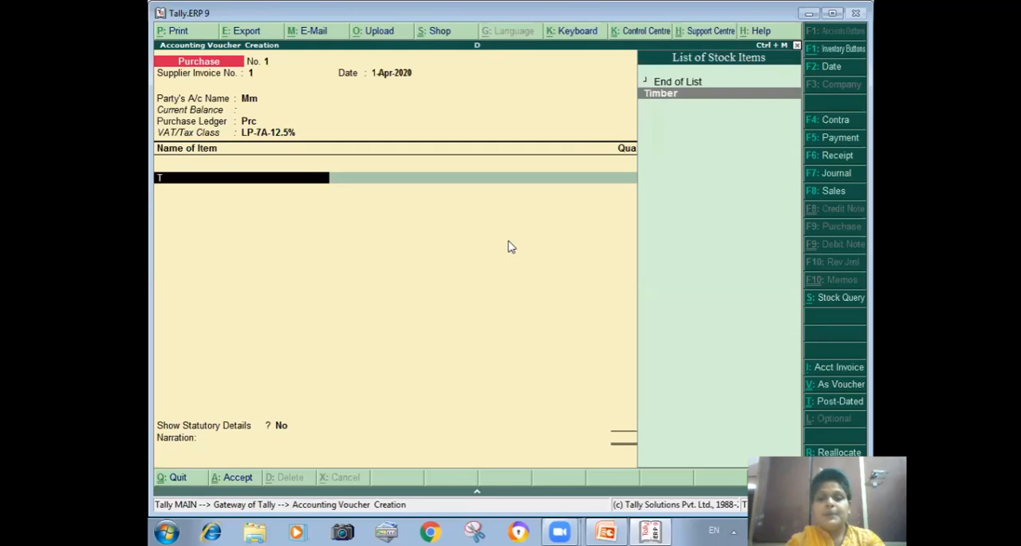
{"action": "key", "text": "Return"}
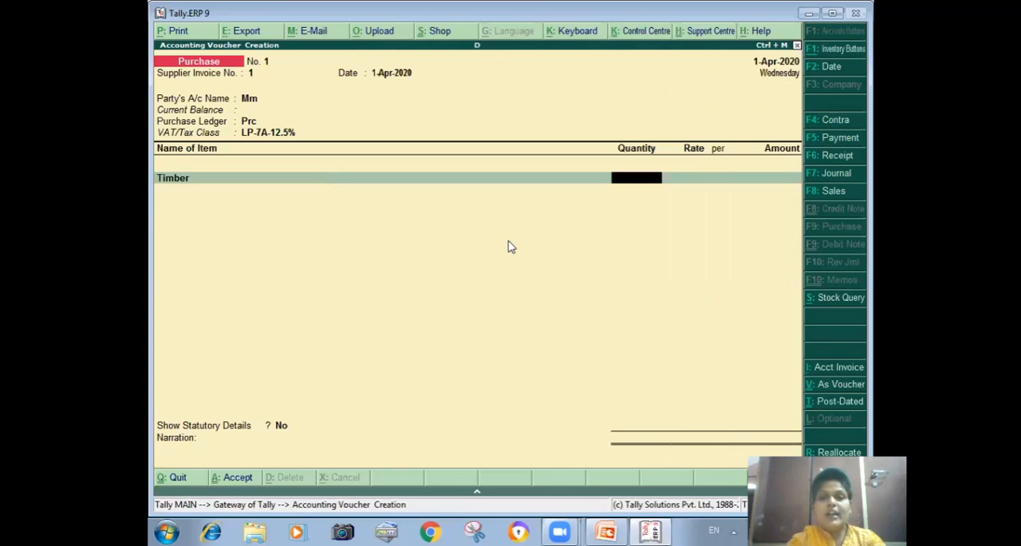
{"action": "type", "text": "20"}
{"action": "key", "text": "Return"}
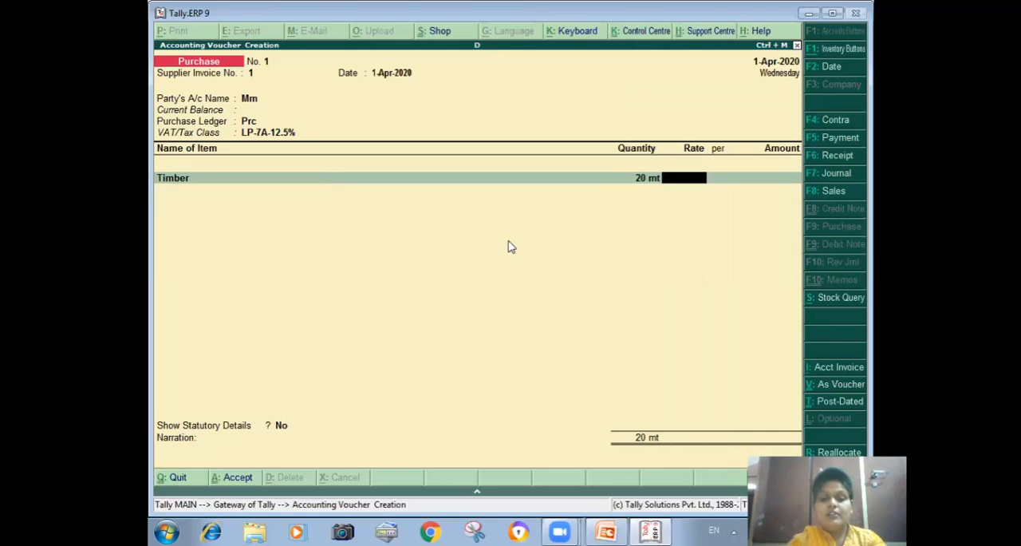
{"action": "type", "text": "7000"}
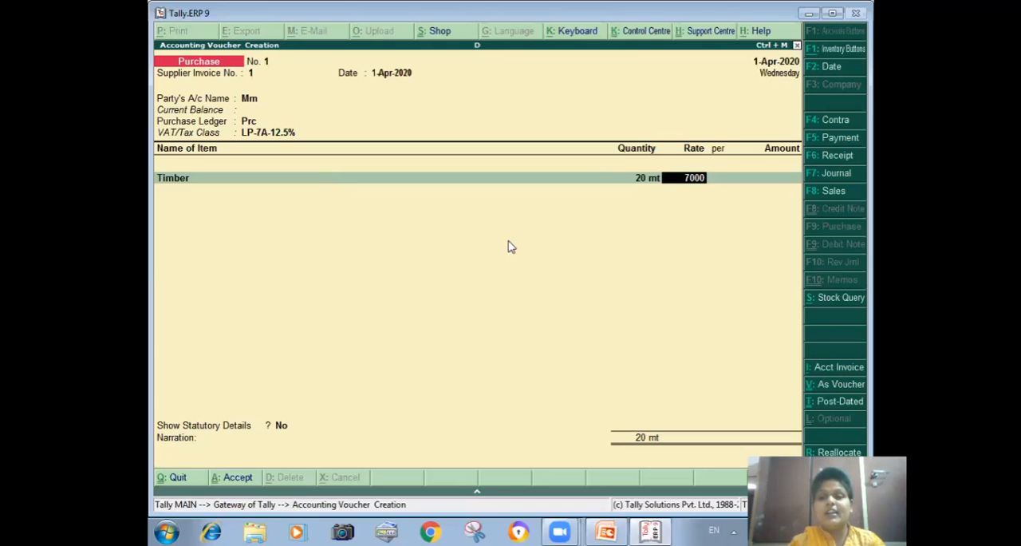
{"action": "key", "text": "Return"}
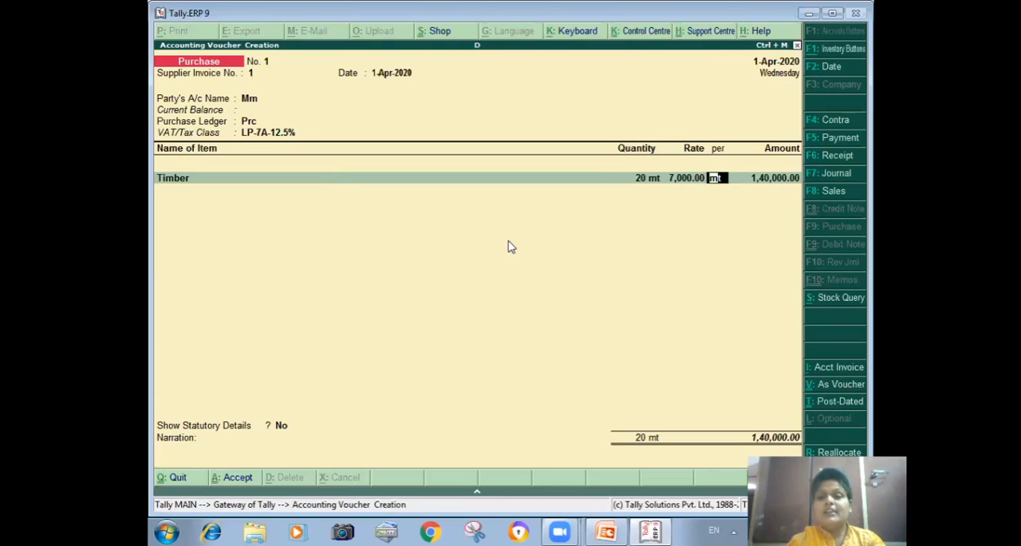
{"action": "key", "text": "Return"}
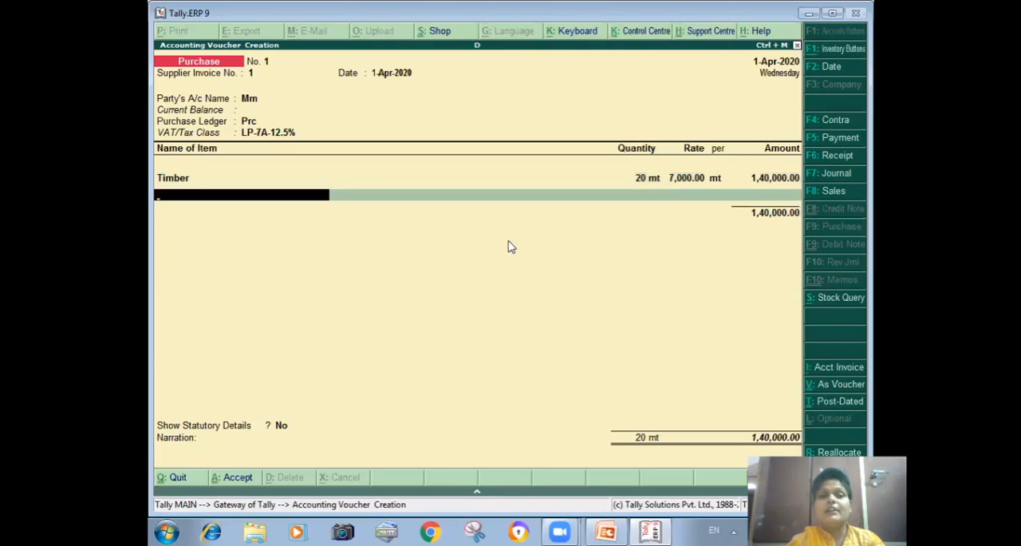
{"action": "key", "text": "Return"}
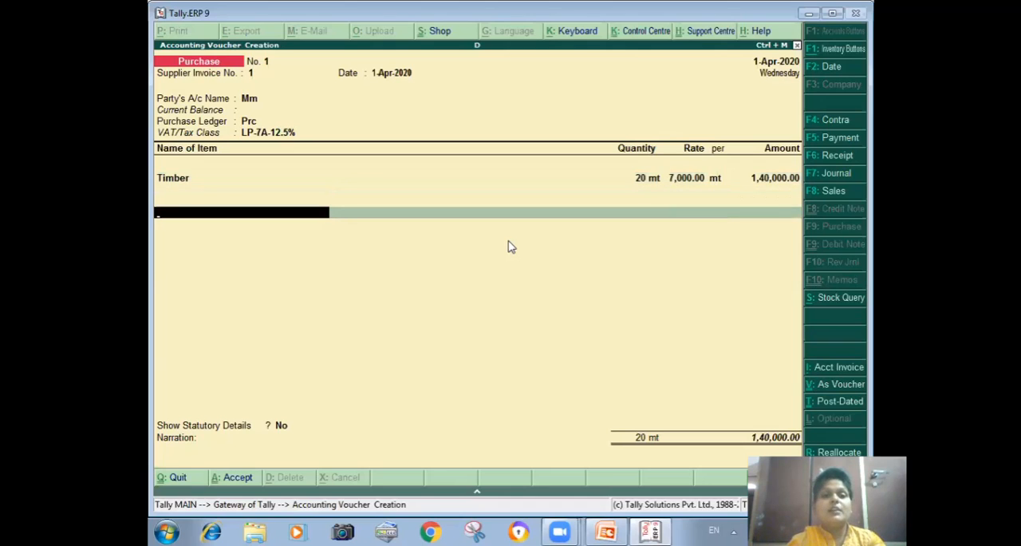
Step: Add the Input Tcs ledger at 12.50% to the purchase voucher and save the voucher
{"action": "type", "text": "I"}
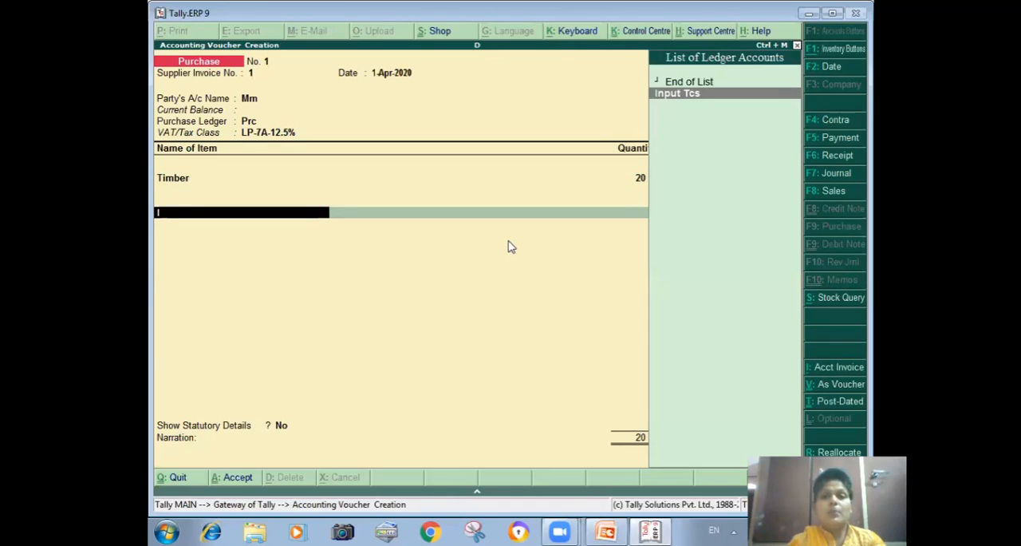
{"action": "key", "text": "Return"}
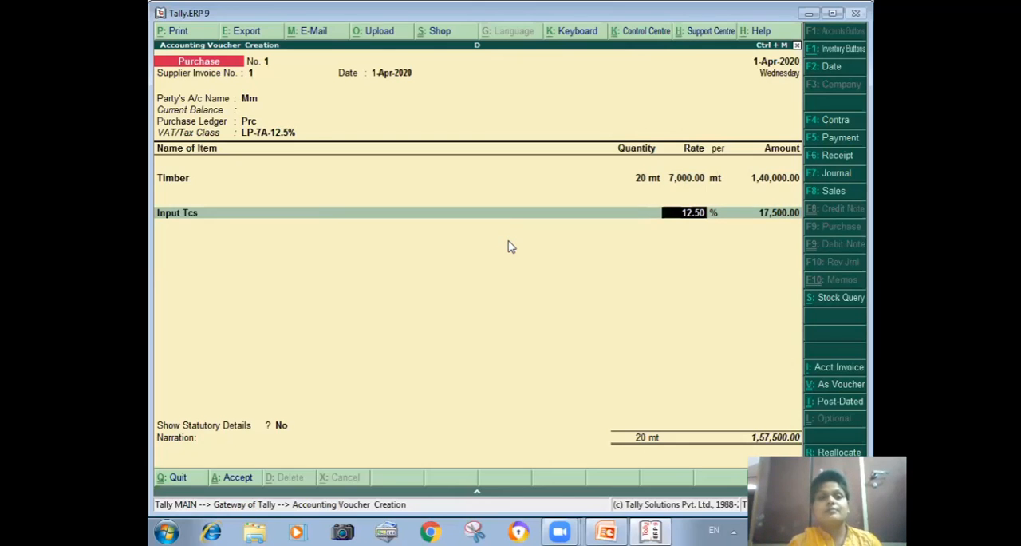
{"action": "key", "text": "ctrl+a"}
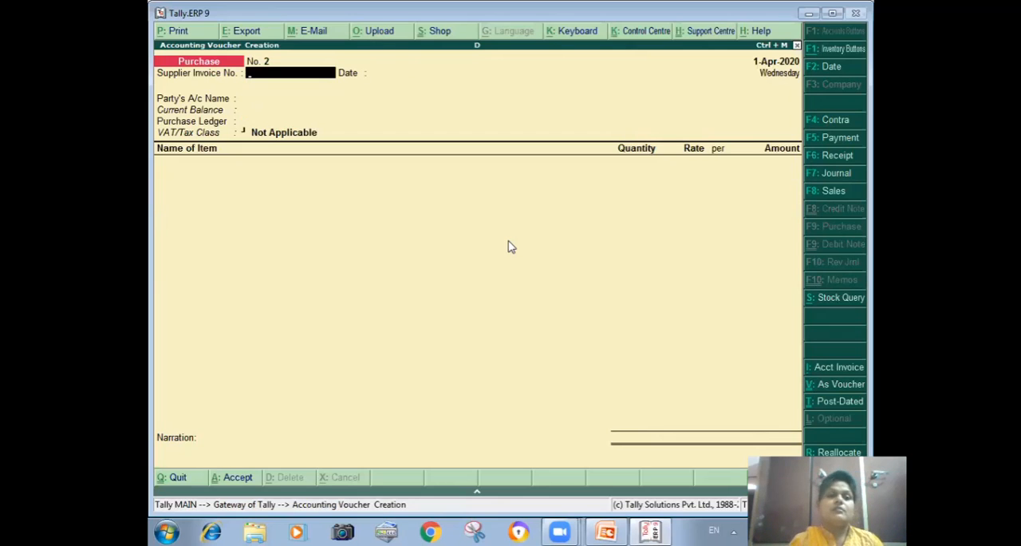
Step: Start a sales voucher with reference 2, party Nm, default party details, sales ledger Sls and VAT class LS-9A-12.5%
{"action": "key", "text": "F8"}
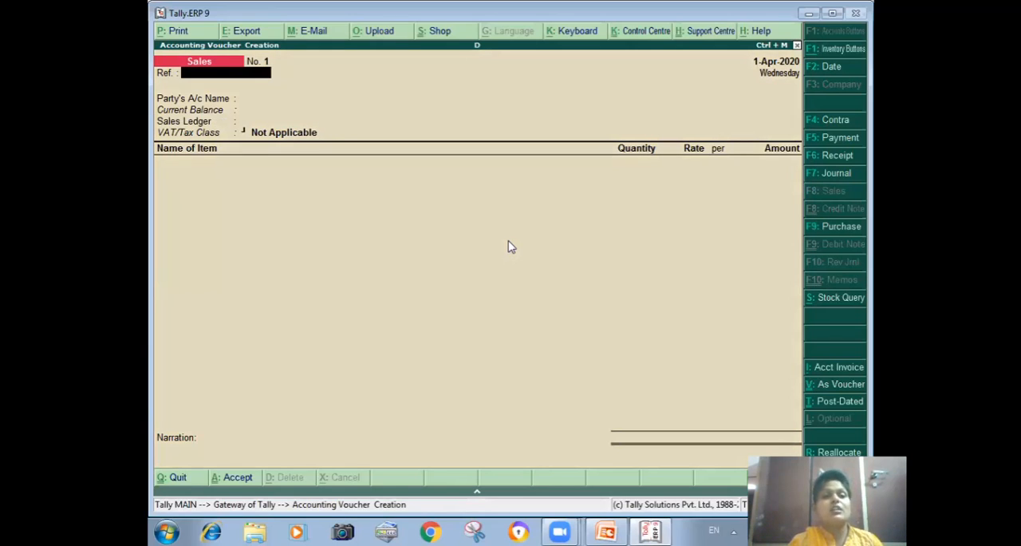
{"action": "type", "text": "2"}
{"action": "key", "text": "Return"}
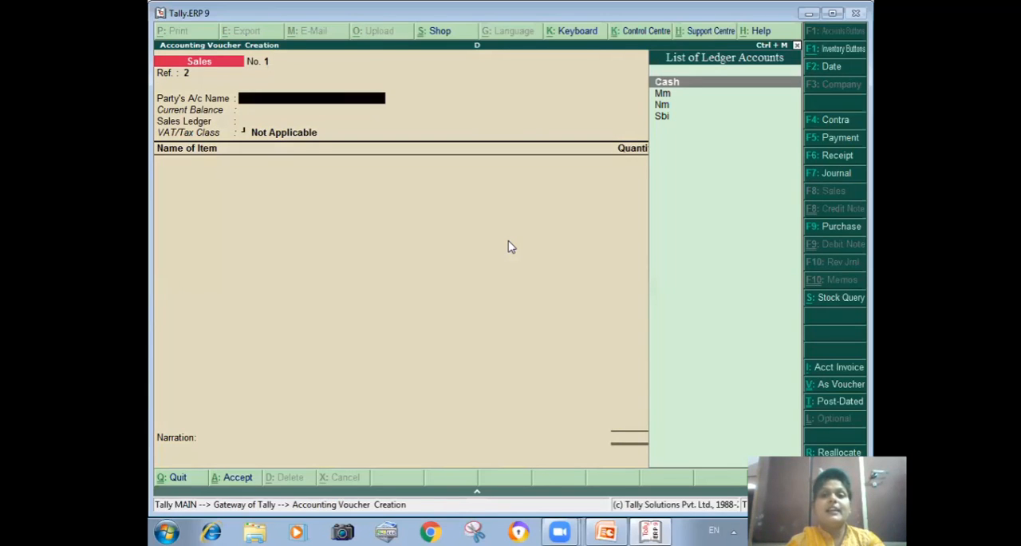
{"action": "key", "text": "Down"}
{"action": "key", "text": "Down"}
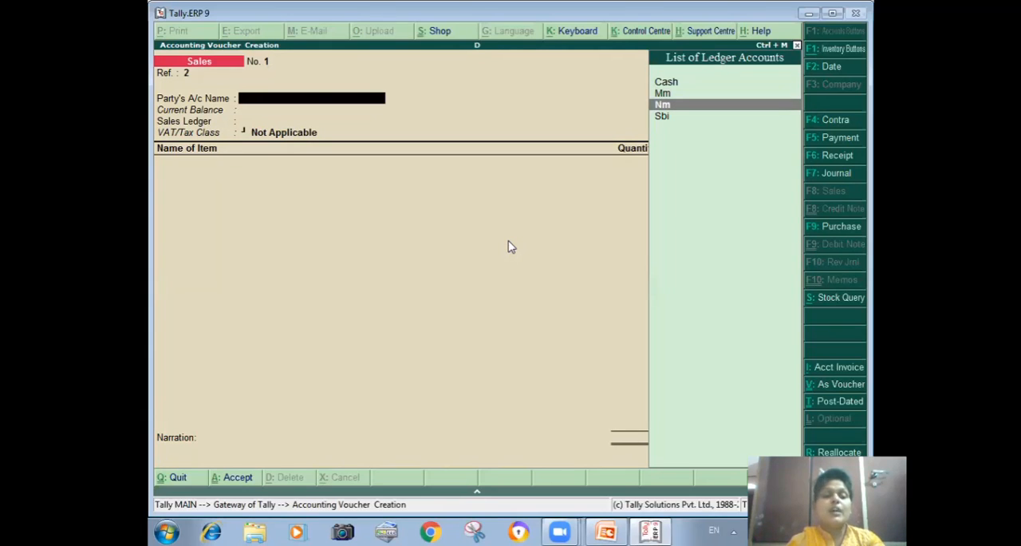
{"action": "key", "text": "Return"}
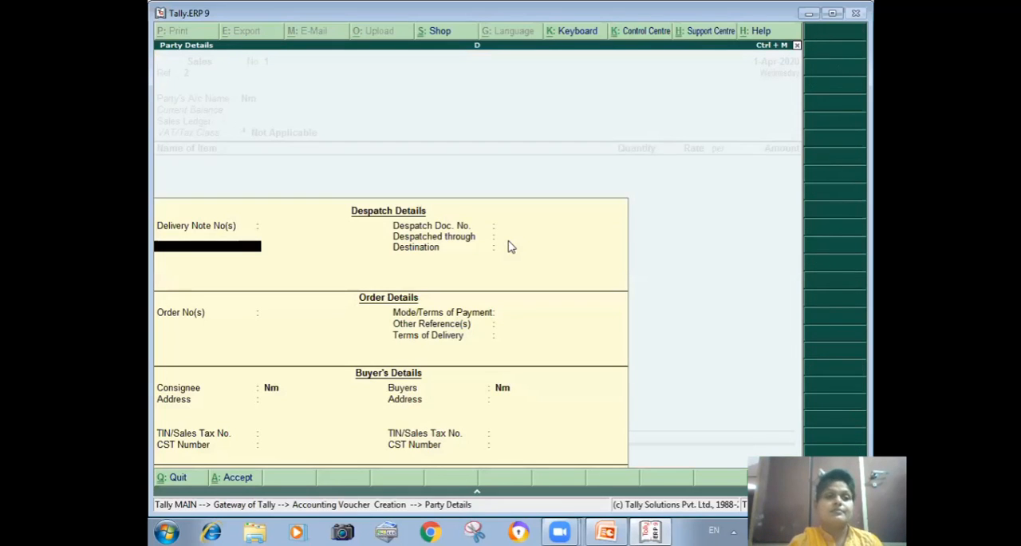
{"action": "key", "text": "ctrl+a"}
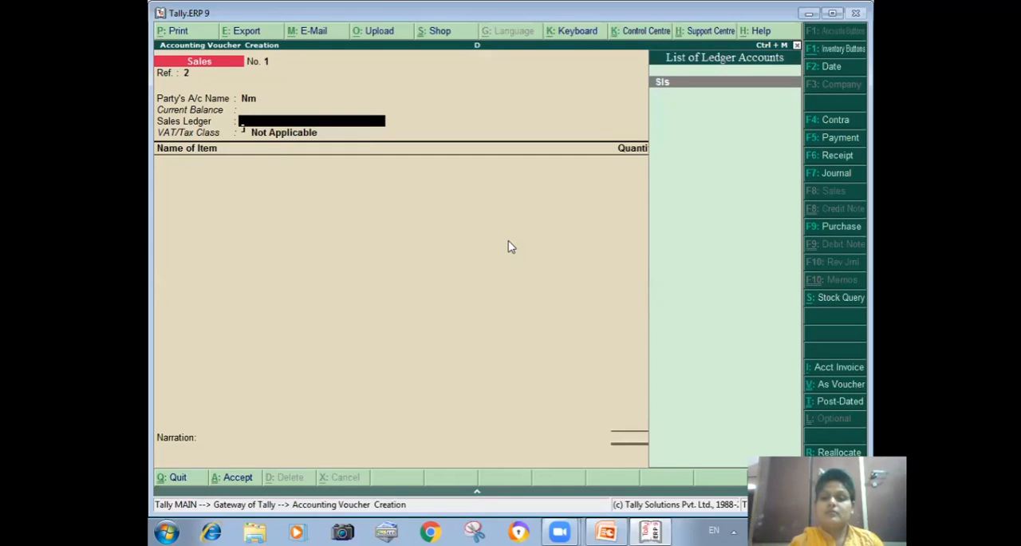
{"action": "key", "text": "Return"}
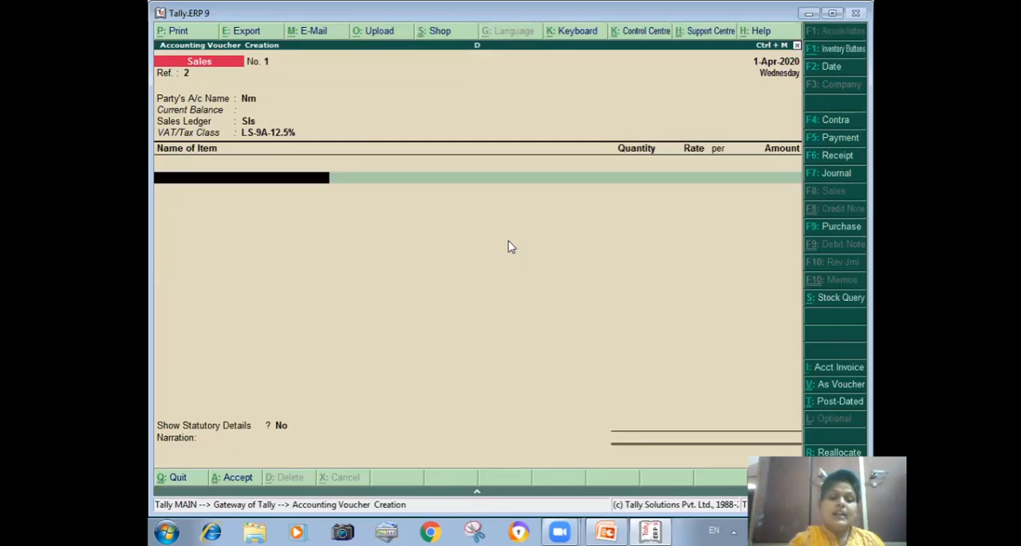
Step: Enter Timber as the sold item with quantity 20 mt at a rate of 8000 per mt
{"action": "type", "text": "T"}
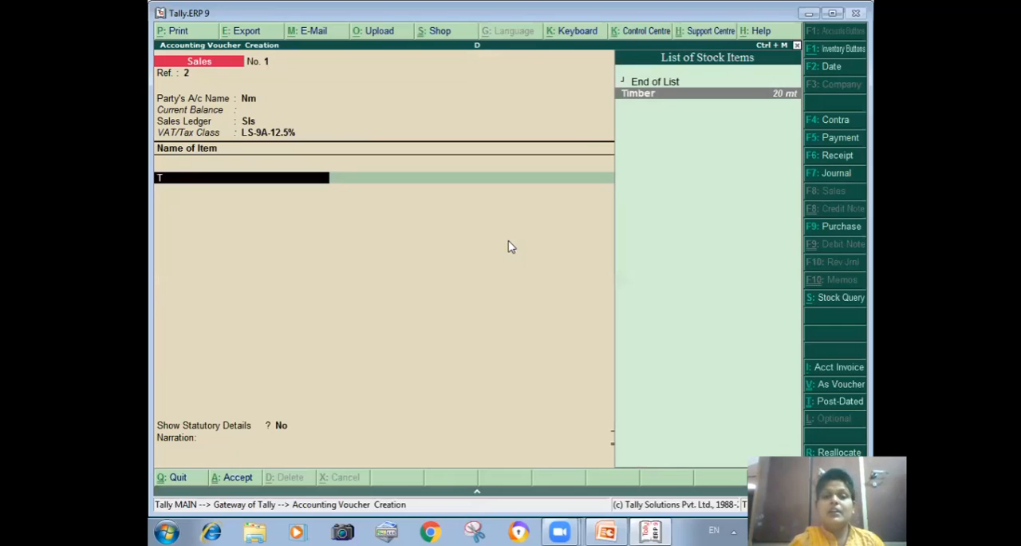
{"action": "key", "text": "Return"}
{"action": "type", "text": "20"}
{"action": "key", "text": "Return"}
{"action": "type", "text": "8000"}
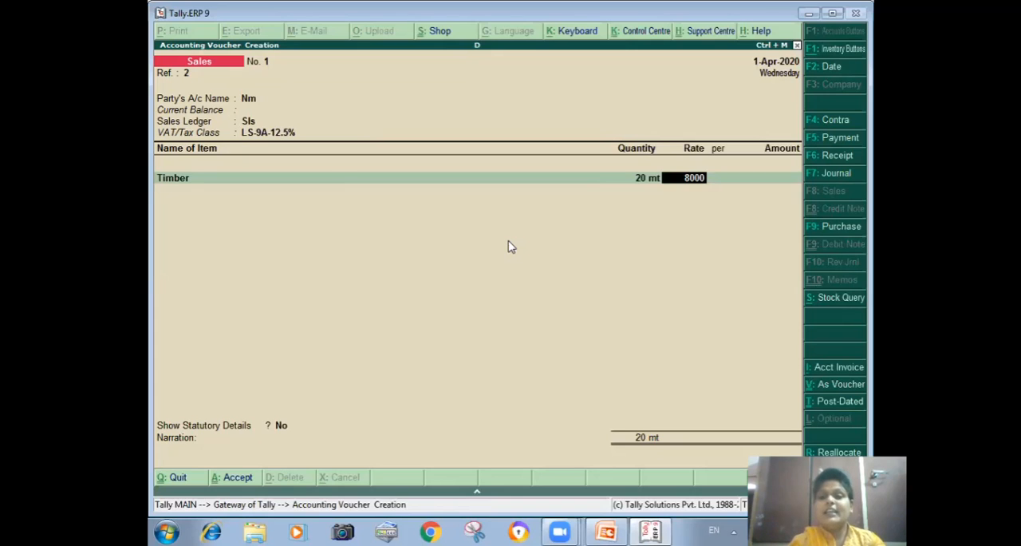
{"action": "key", "text": "Return"}
{"action": "key", "text": "Return"}
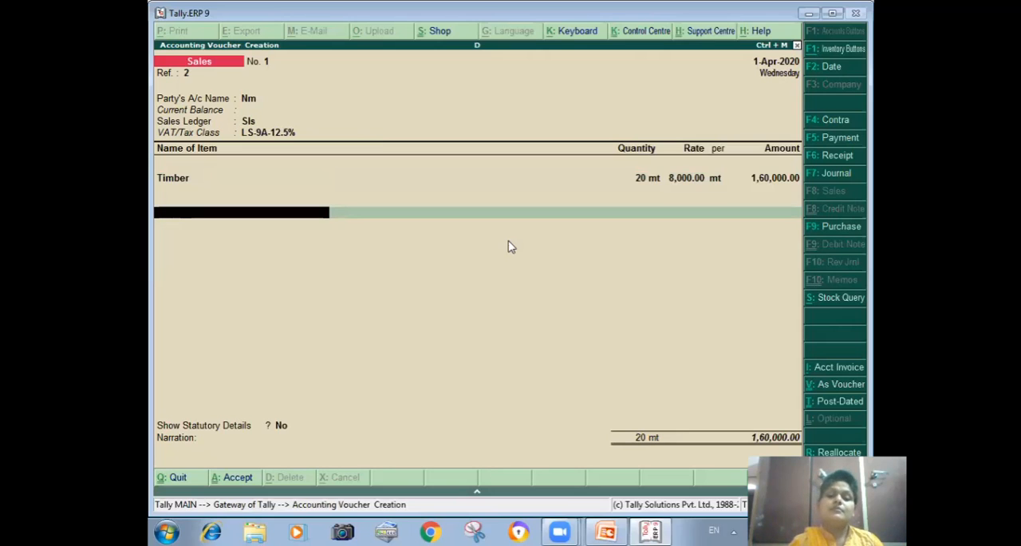
Step: Add the Output Tcs ledger to the sales voucher, keeping its 12.50% rate and calculated amount
{"action": "type", "text": "O"}
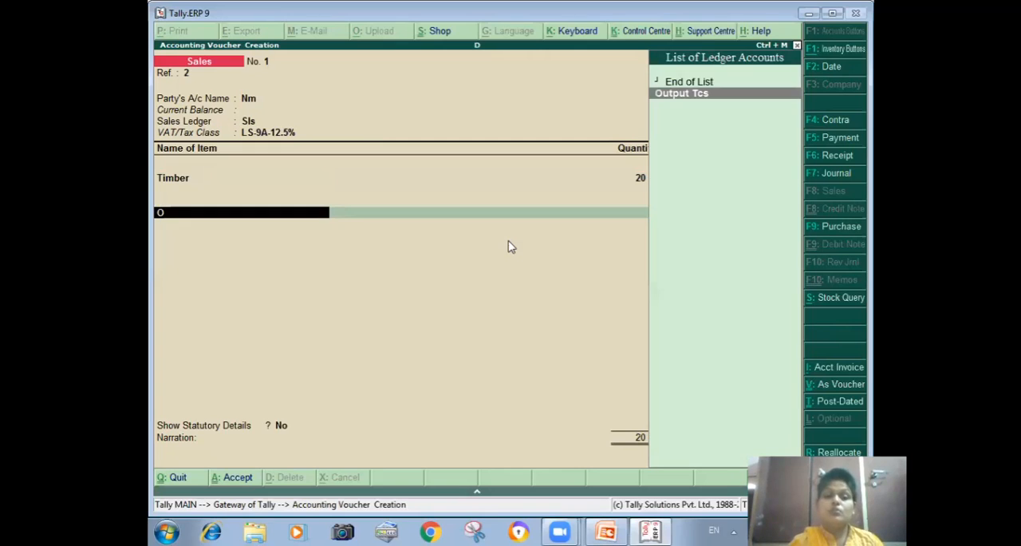
{"action": "key", "text": "Return"}
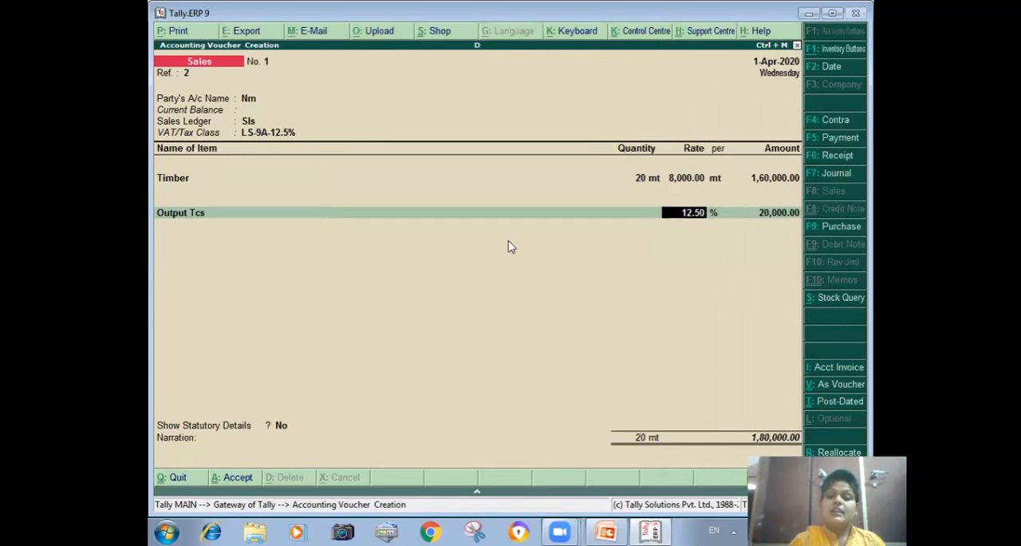
{"action": "key", "text": "Return"}
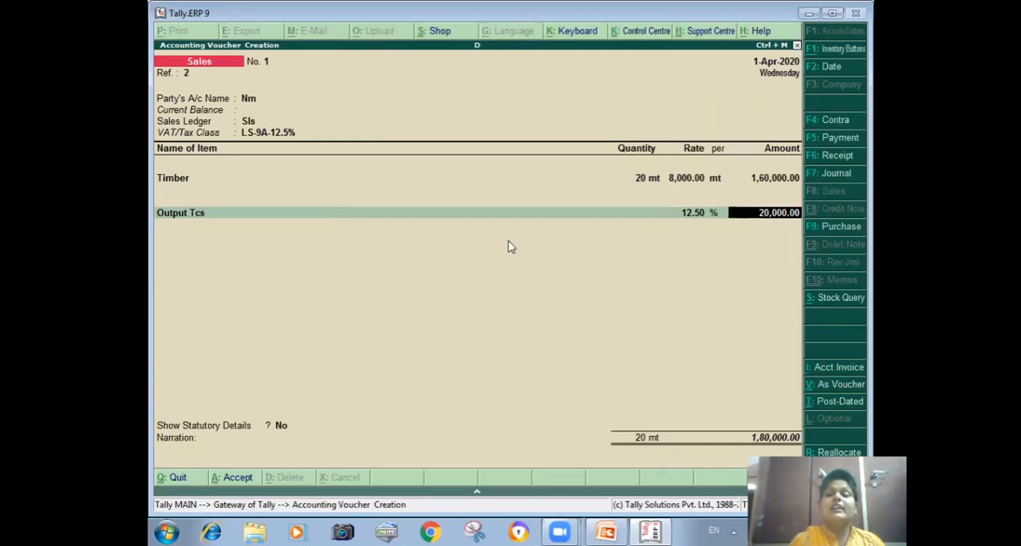
{"action": "key", "text": "Return"}
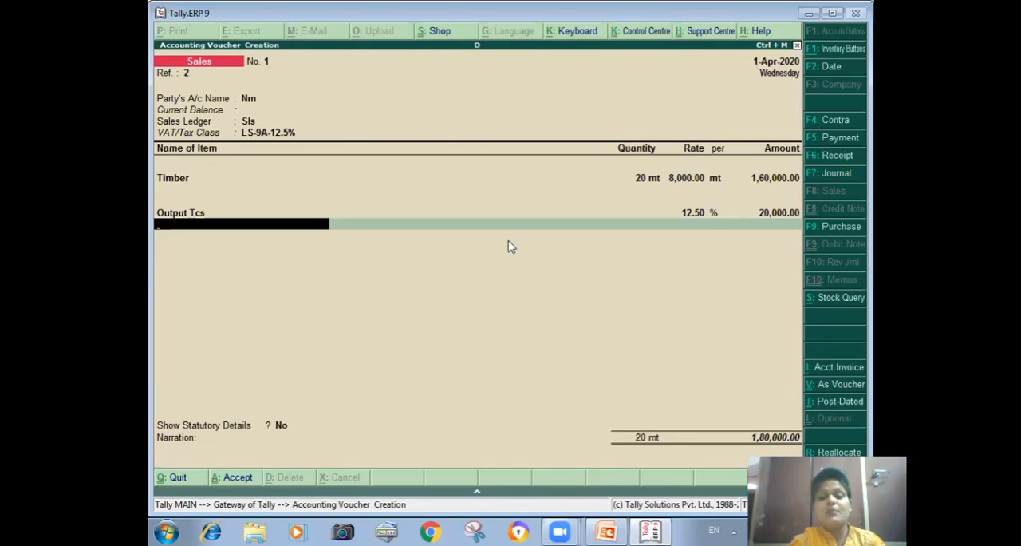
Step: Add the Tcs ledger to the sales voucher, keeping bill reference Sale/1 and setting its due date to 1-Apr-2020
{"action": "type", "text": "T"}
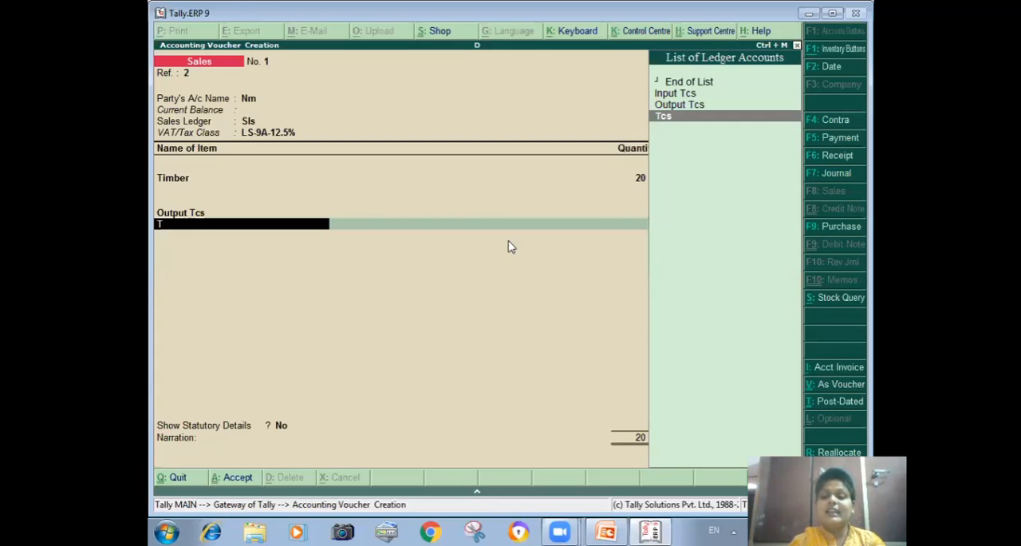
{"action": "key", "text": "Return"}
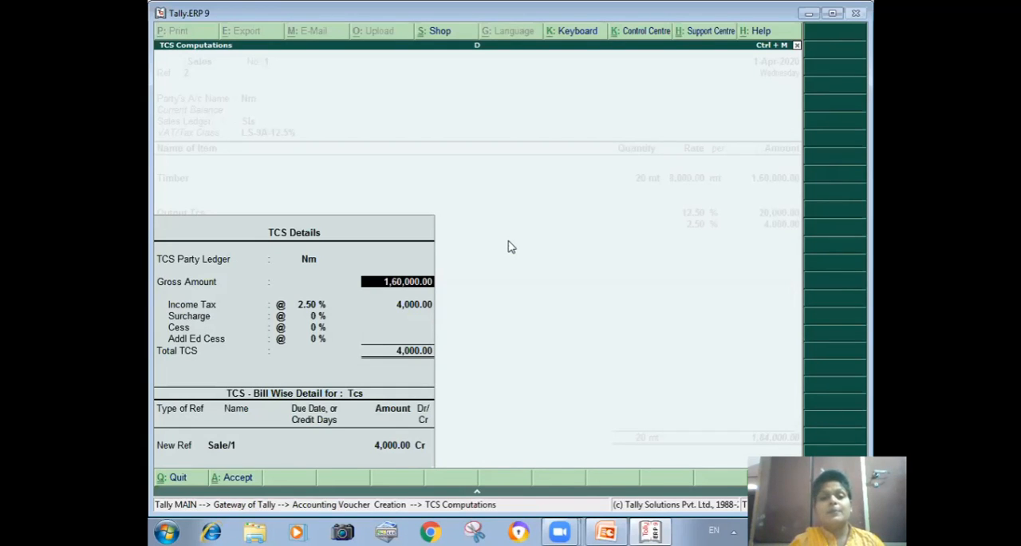
{"action": "key", "text": "Return"}
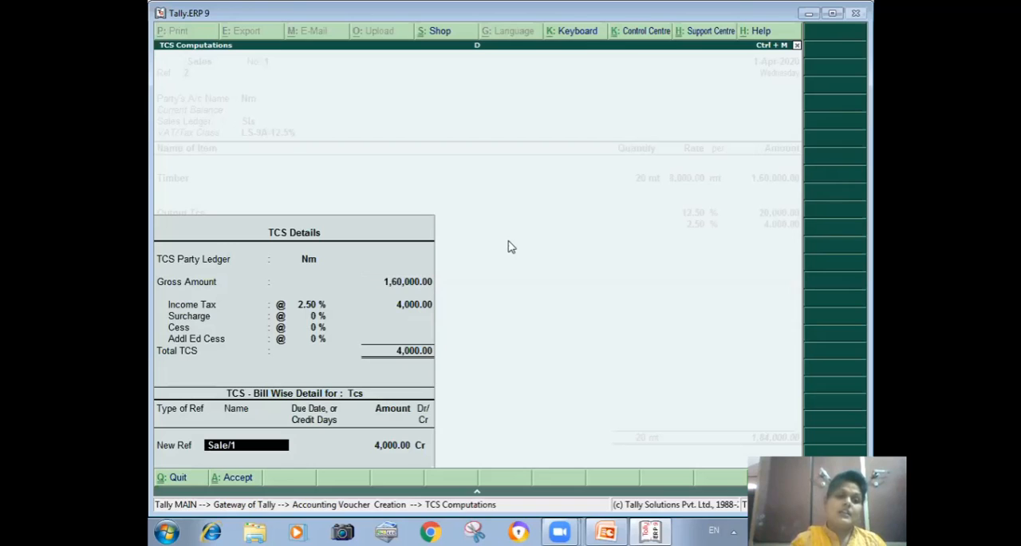
{"action": "key", "text": "Return"}
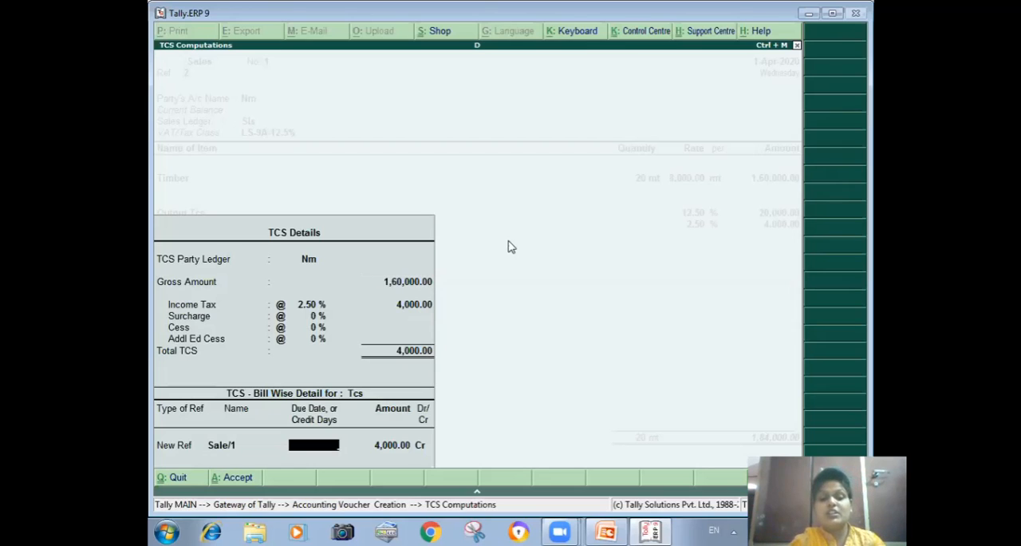
{"action": "type", "text": "1-4"}
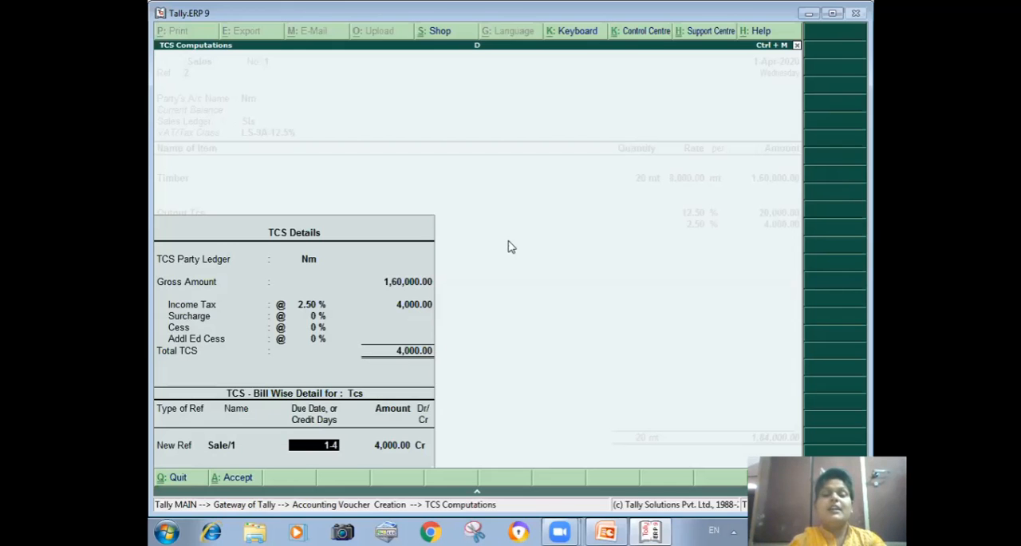
{"action": "key", "text": "Return"}
{"action": "key", "text": "BackSpace"}
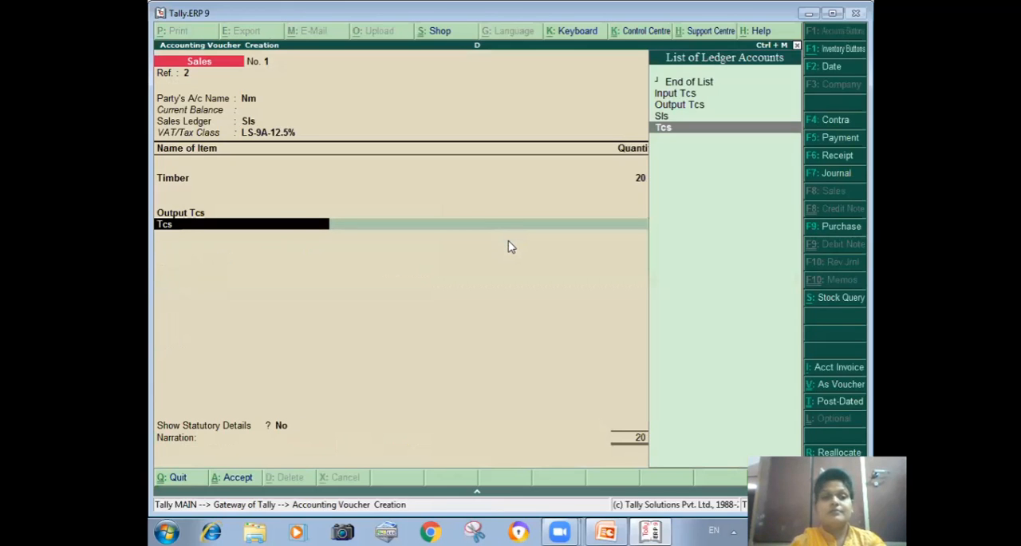
{"action": "key", "text": "Return"}
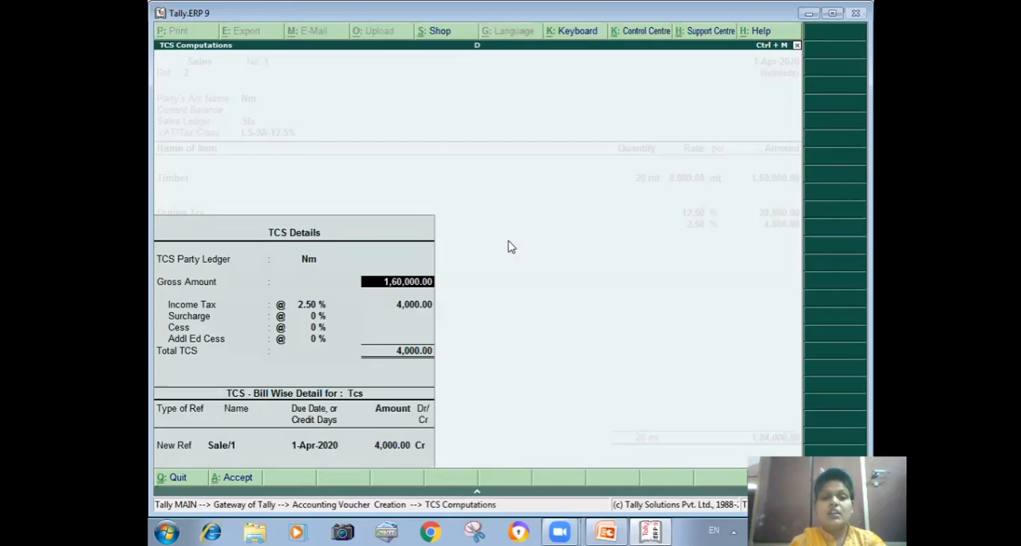
{"action": "key", "text": "Return"}
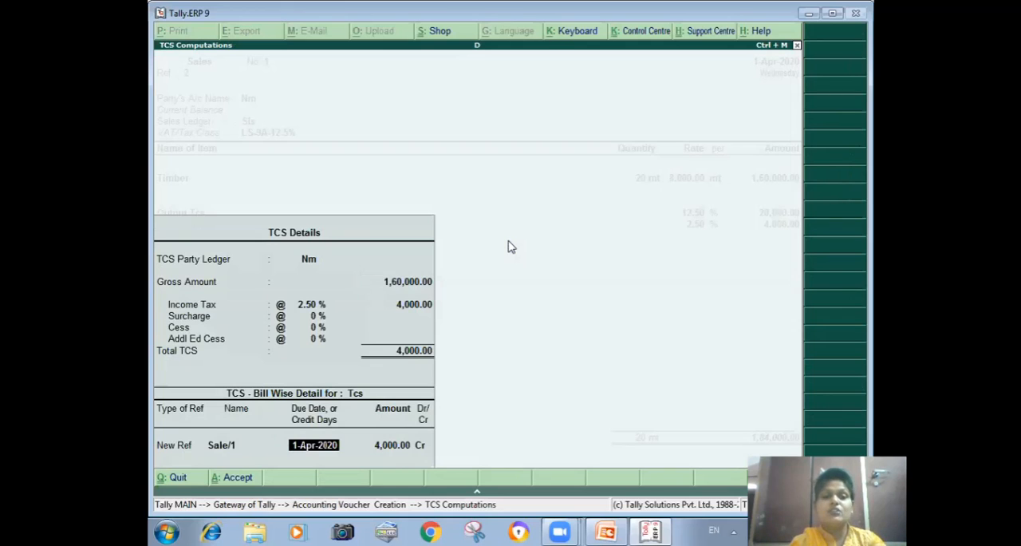
{"action": "key", "text": "Return"}
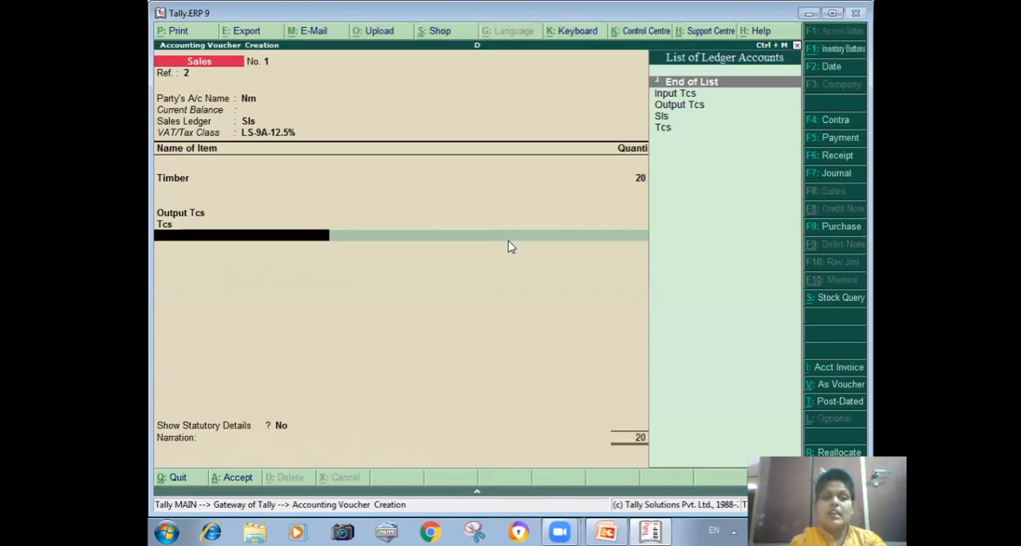
Step: End the ledger entries, save the sales voucher without a narration and leave voucher entry
{"action": "key", "text": "Return"}
{"action": "key", "text": "Return"}
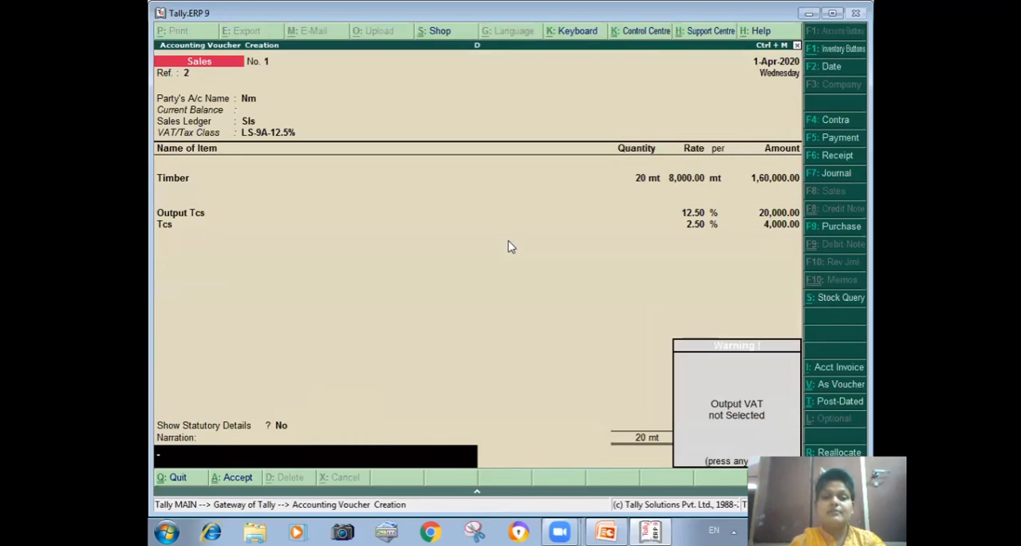
{"action": "key", "text": "Return"}
{"action": "key", "text": "Return"}
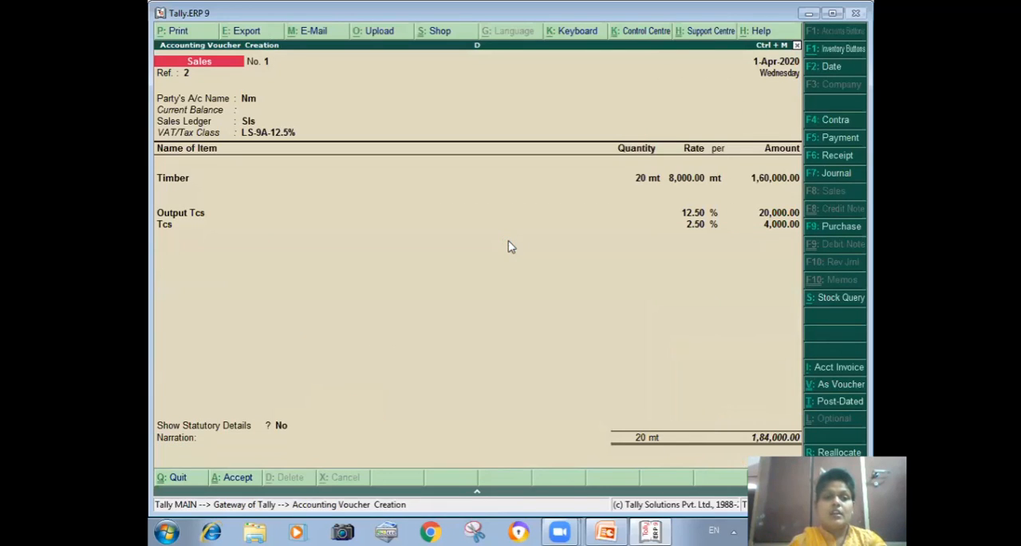
{"action": "key", "text": "Escape"}
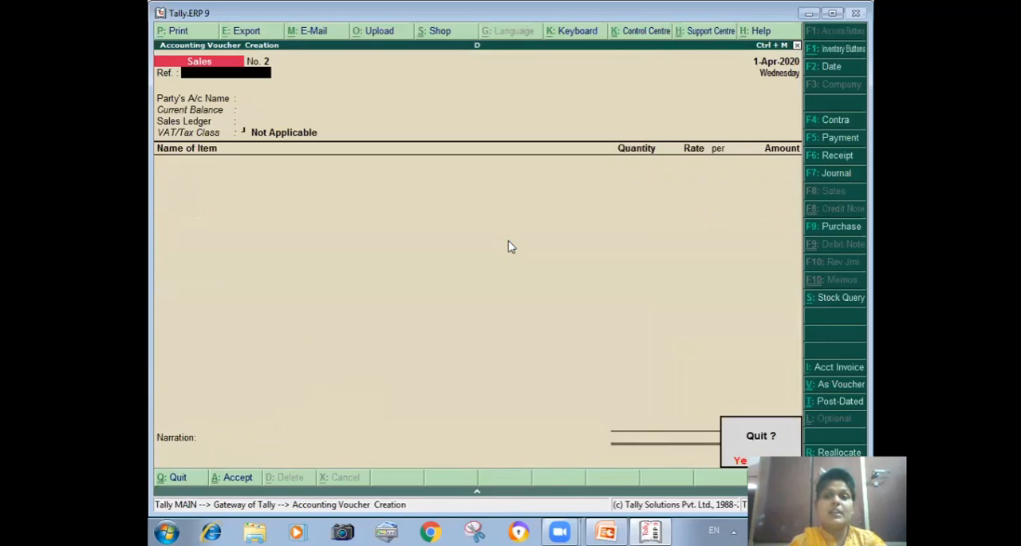
{"action": "key", "text": "Return"}
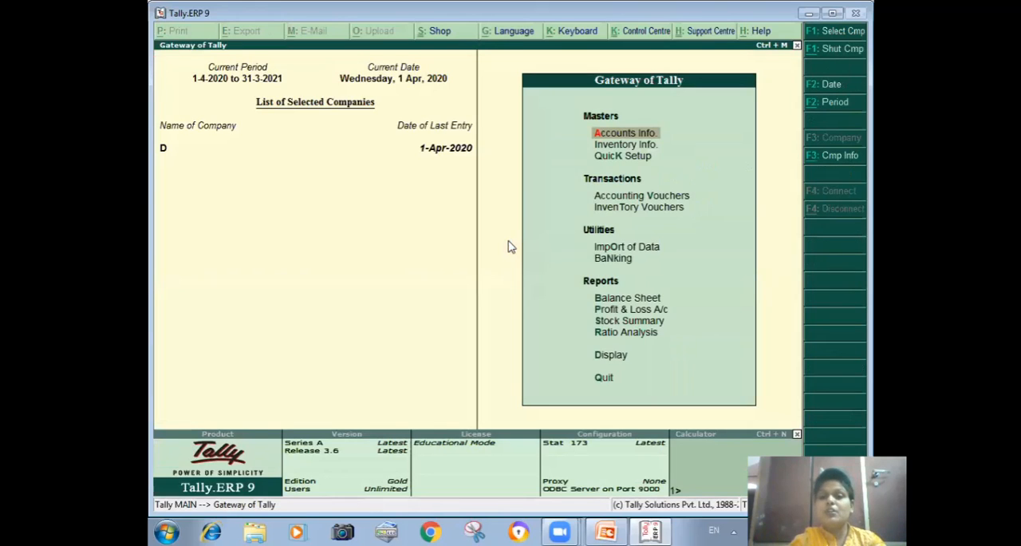
Step: Open the VAT Computation report and examine the sales voucher behind the Sales @ 12.5% Tax Rate line
{"action": "key", "text": "d"}
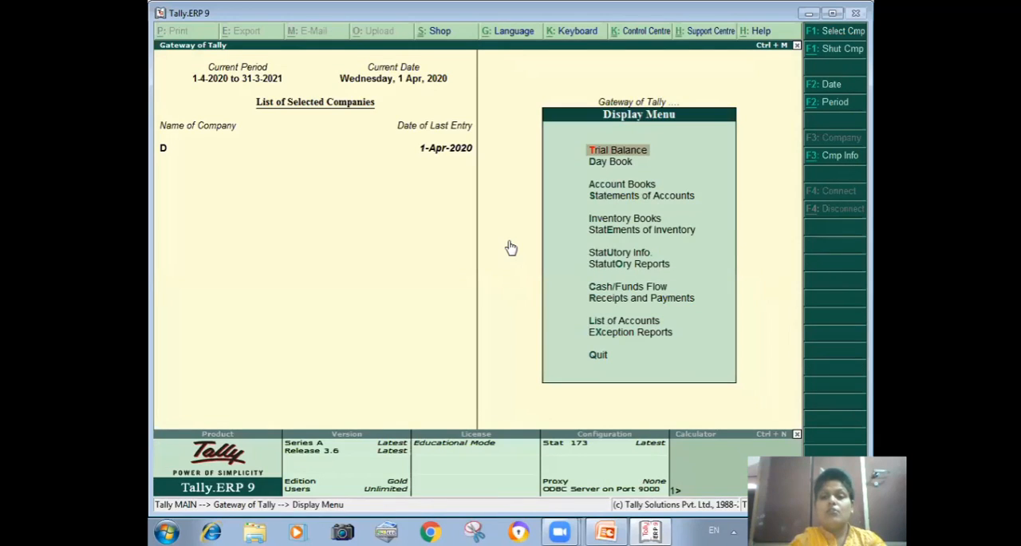
{"action": "key", "text": "o"}
{"action": "key", "text": "v"}
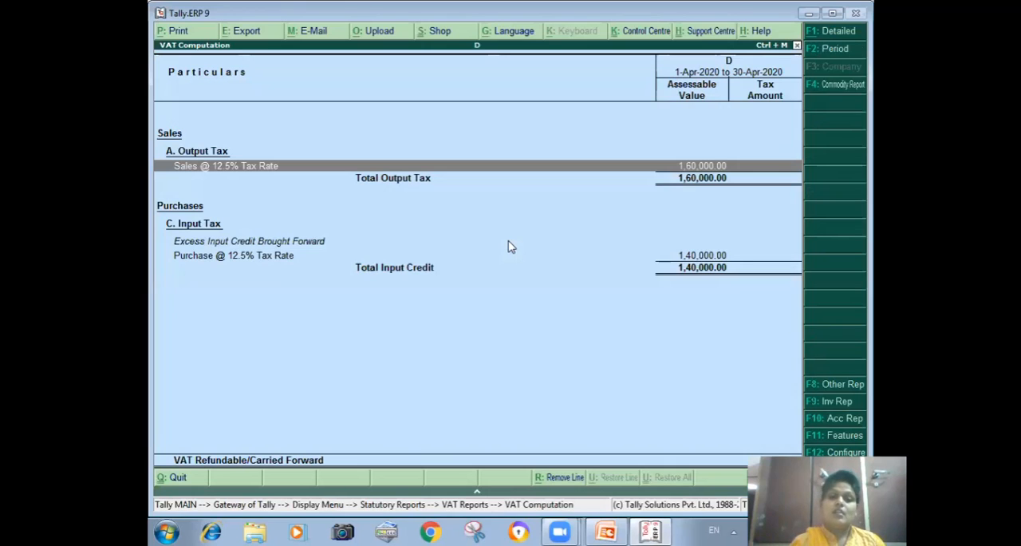
{"action": "key", "text": "Return"}
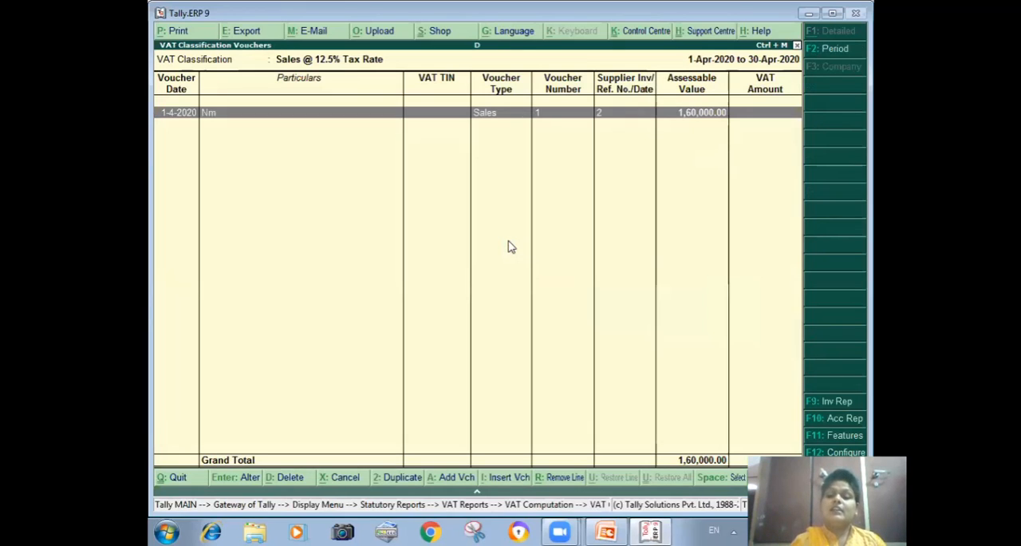
{"action": "key", "text": "Return"}
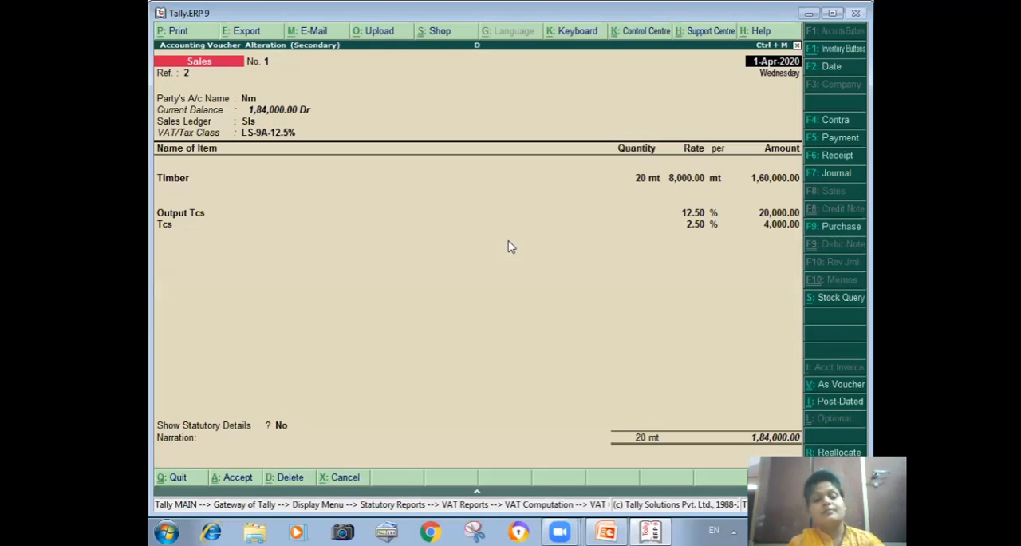
{"action": "key", "text": "Escape"}
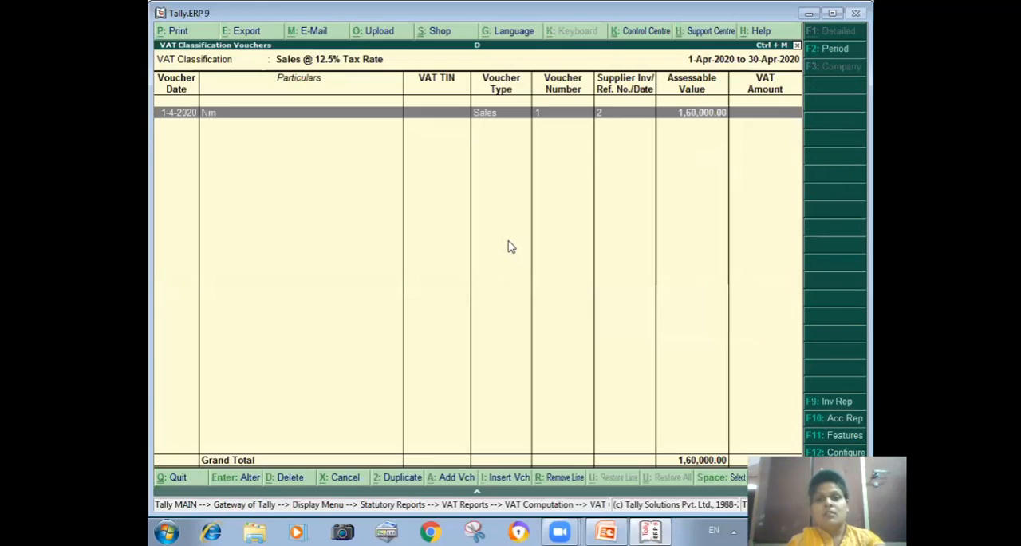
{"action": "key", "text": "Escape"}
Step: Examine the purchase voucher behind the Purchase @ 12.5% Tax Rate line, and close the VAT Computation report
{"action": "key", "text": "Down"}
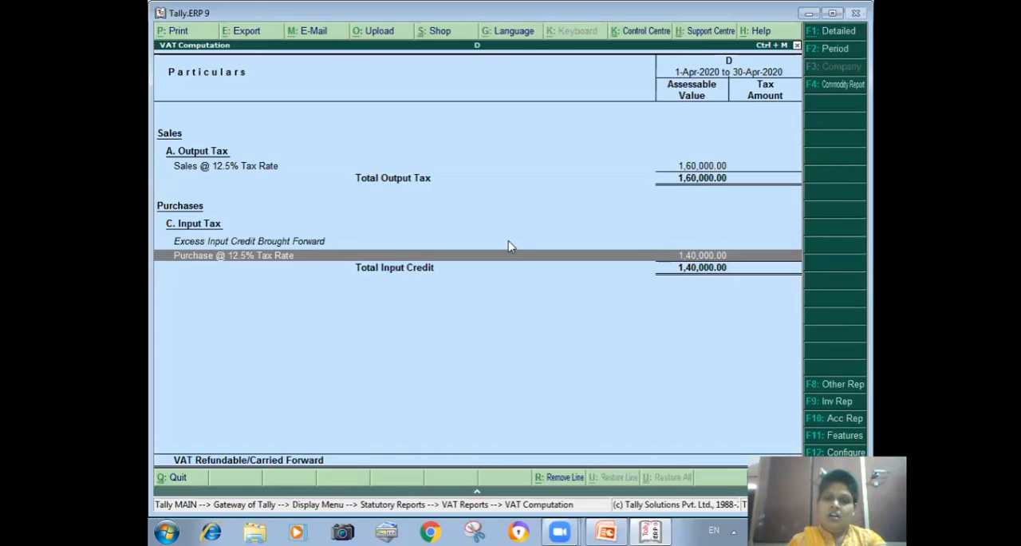
{"action": "key", "text": "Return"}
{"action": "key", "text": "Return"}
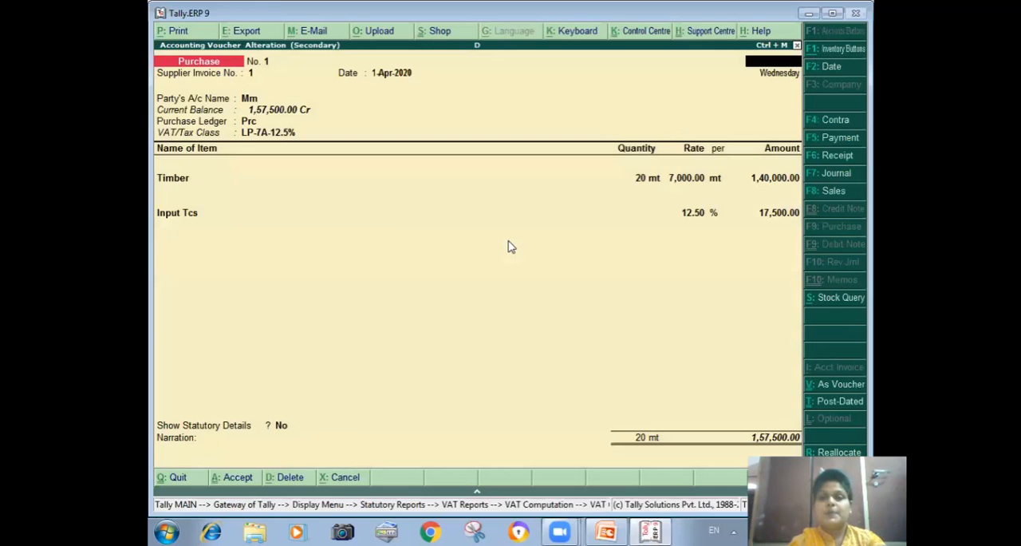
{"action": "key", "text": "Escape"}
{"action": "key", "text": "Escape"}
{"action": "key", "text": "Escape"}
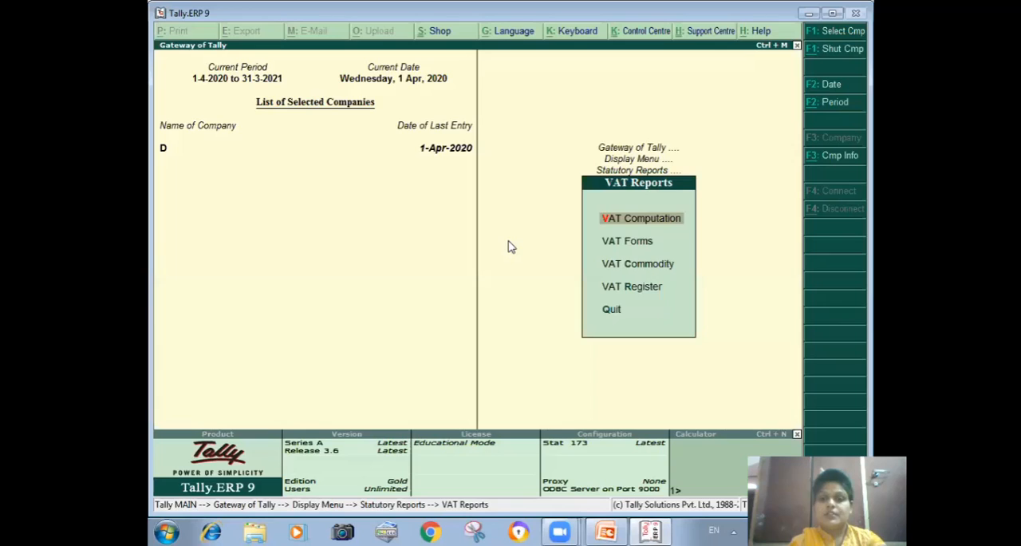
Step: View the print settings of TCS Form 27D for party ledger Mm without printing, and return to the Gateway of Tally
{"action": "key", "text": "Escape"}
{"action": "key", "text": "Down"}
{"action": "key", "text": "Down"}
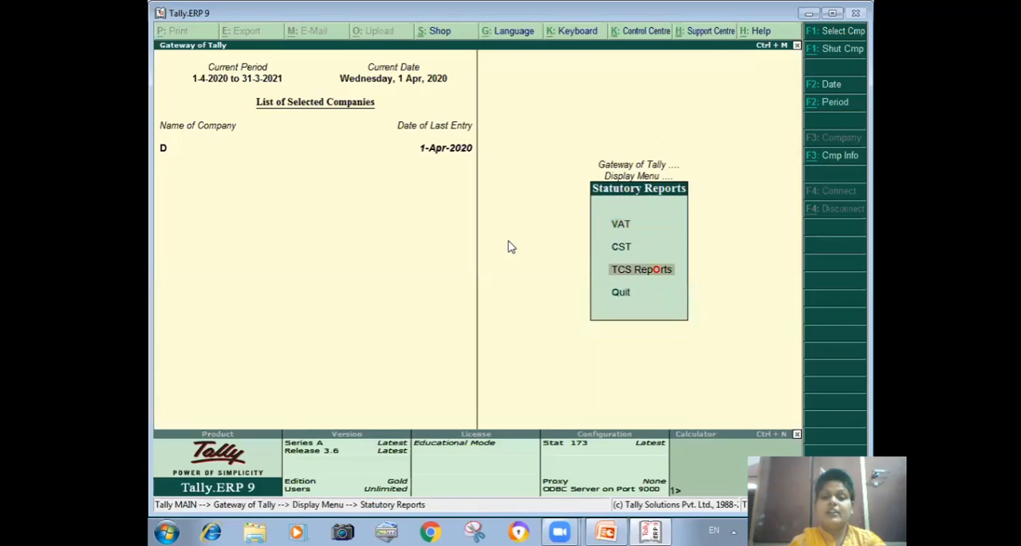
{"action": "key", "text": "Return"}
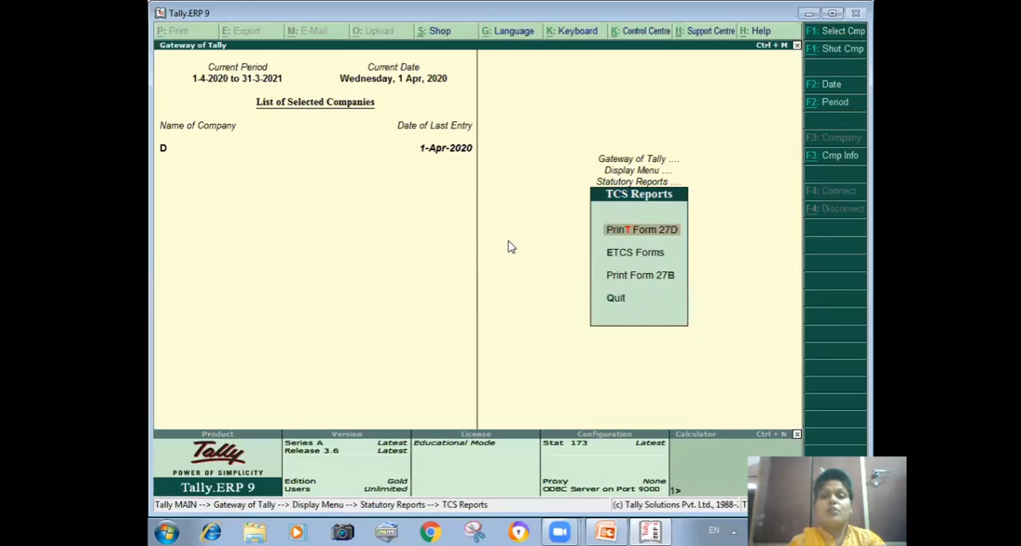
{"action": "key", "text": "Return"}
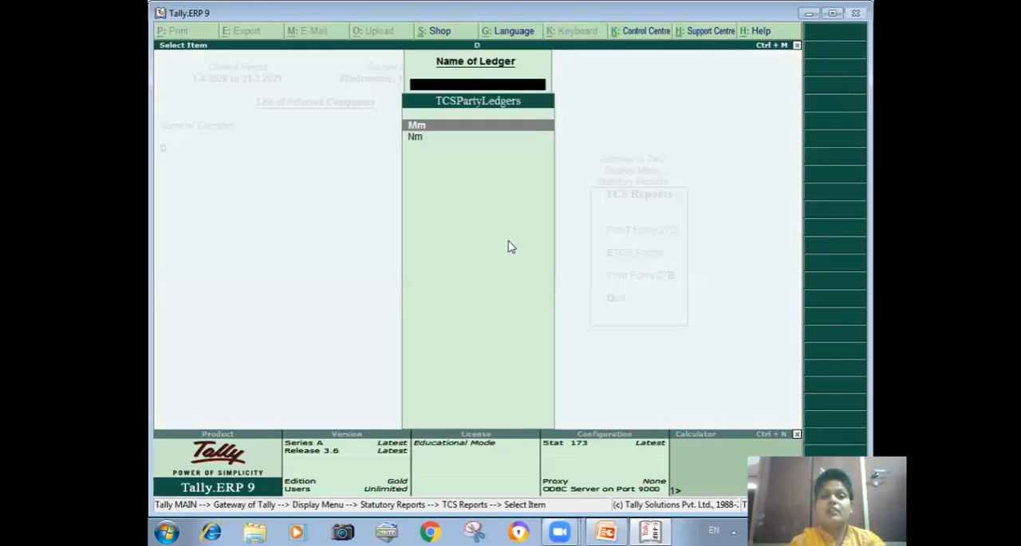
{"action": "key", "text": "Return"}
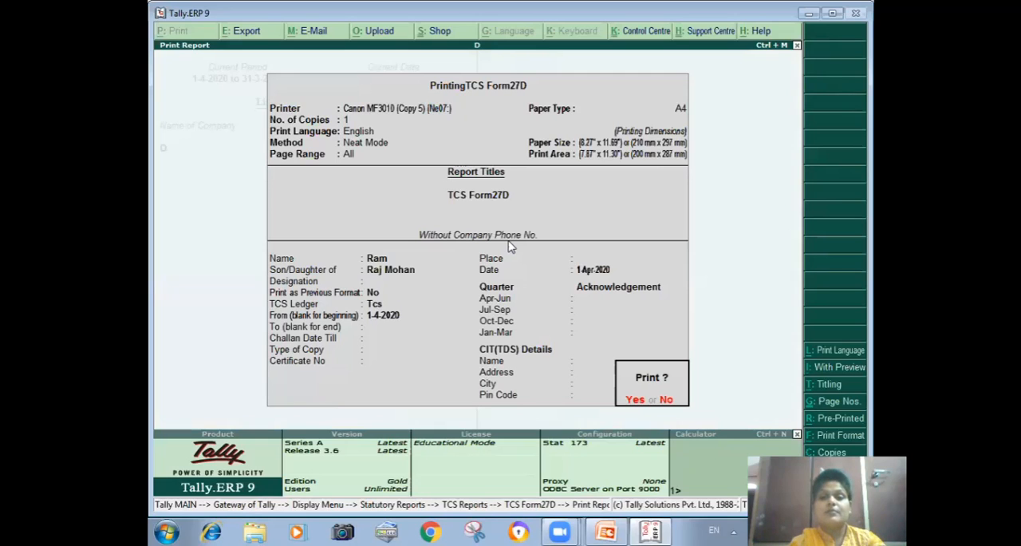
{"action": "key", "text": "Escape"}
{"action": "key", "text": "Return"}
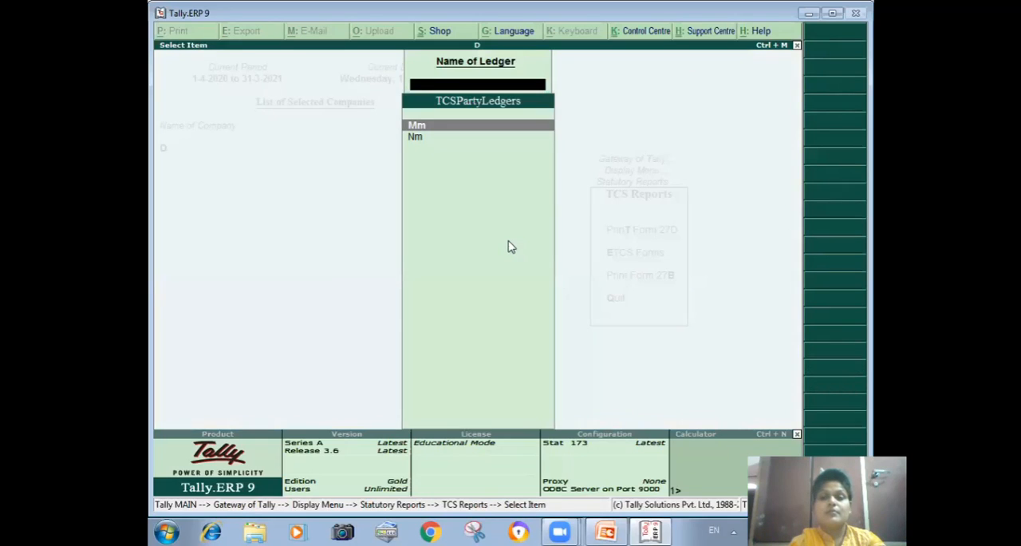
{"action": "key", "text": "Escape"}
{"action": "key", "text": "Escape"}
{"action": "key", "text": "Escape"}
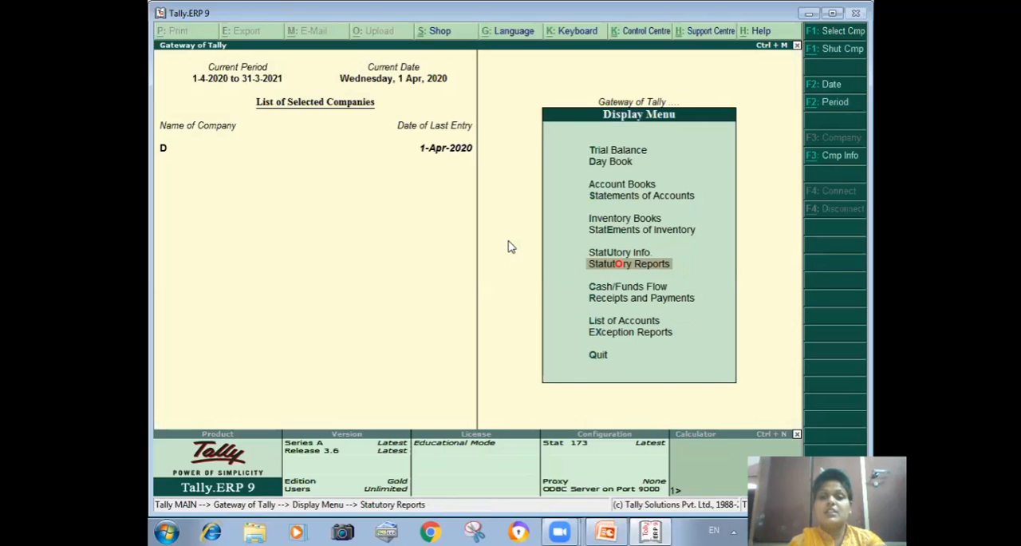
{"action": "key", "text": "Escape"}
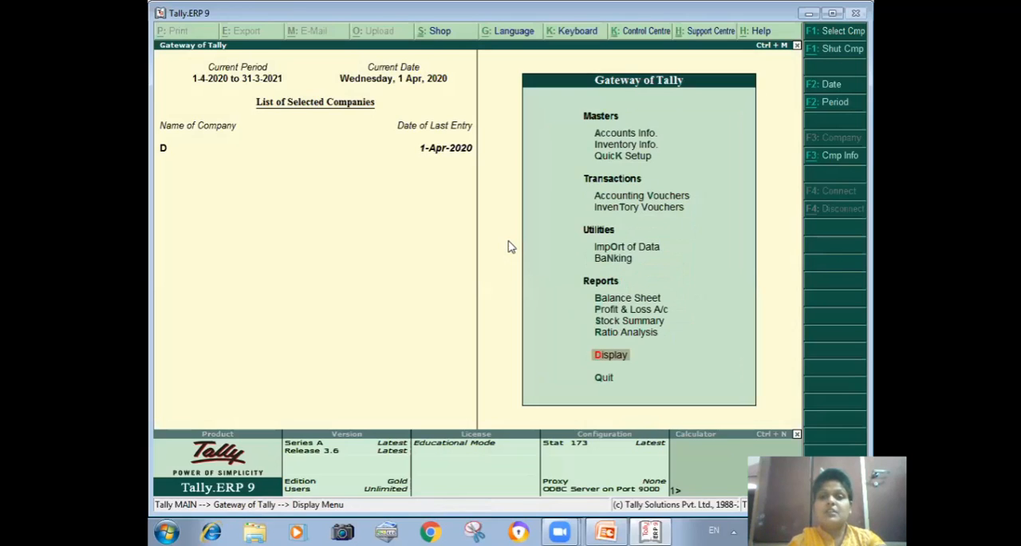
{"action": "key", "text": "Escape"}
{"action": "key", "text": "n"}
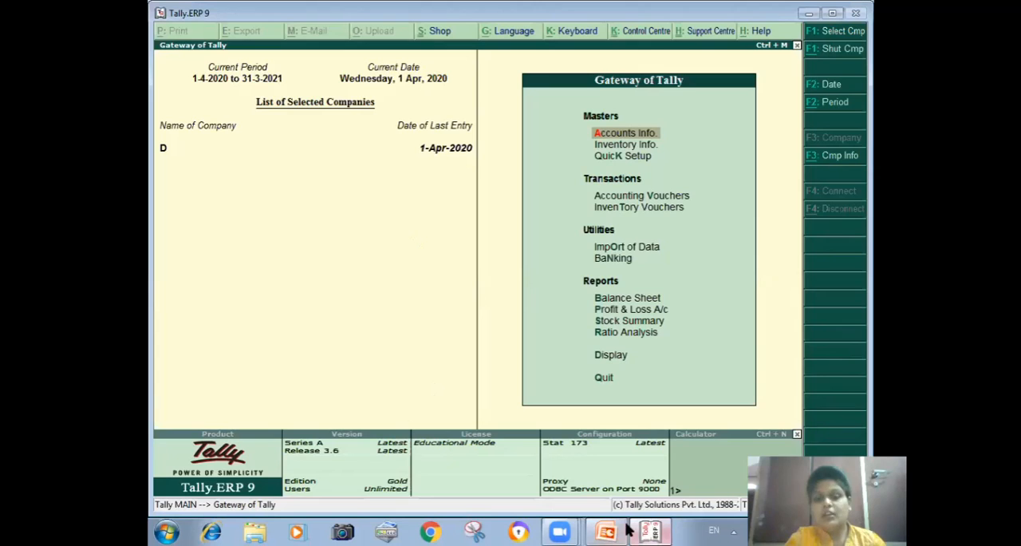
Step: Switch to the PowerPoint presentation to review the TCS rates slide, and return to Tally
{"action": "key", "text": "alt+Tab"}
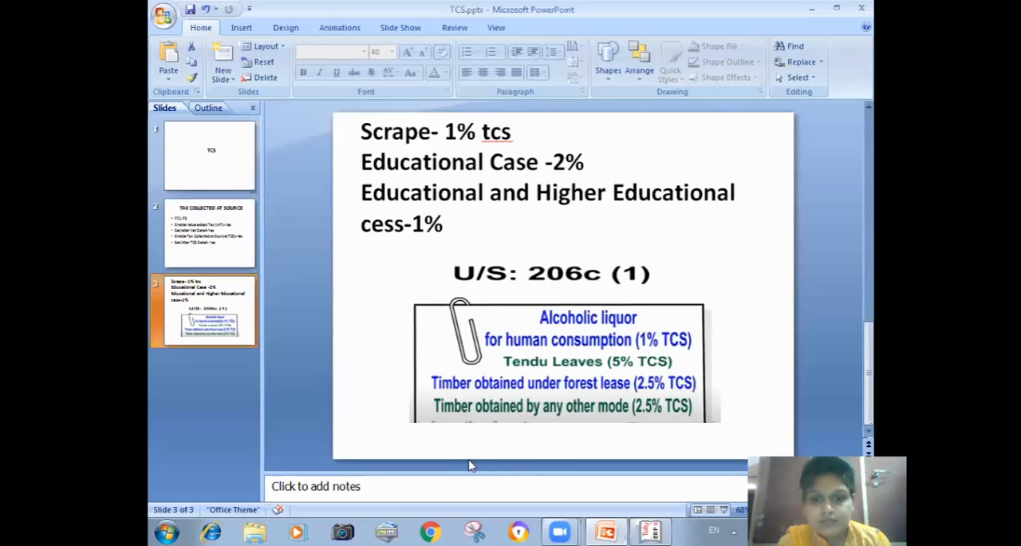
{"action": "mouse_move", "coordinate": [651, 529]}
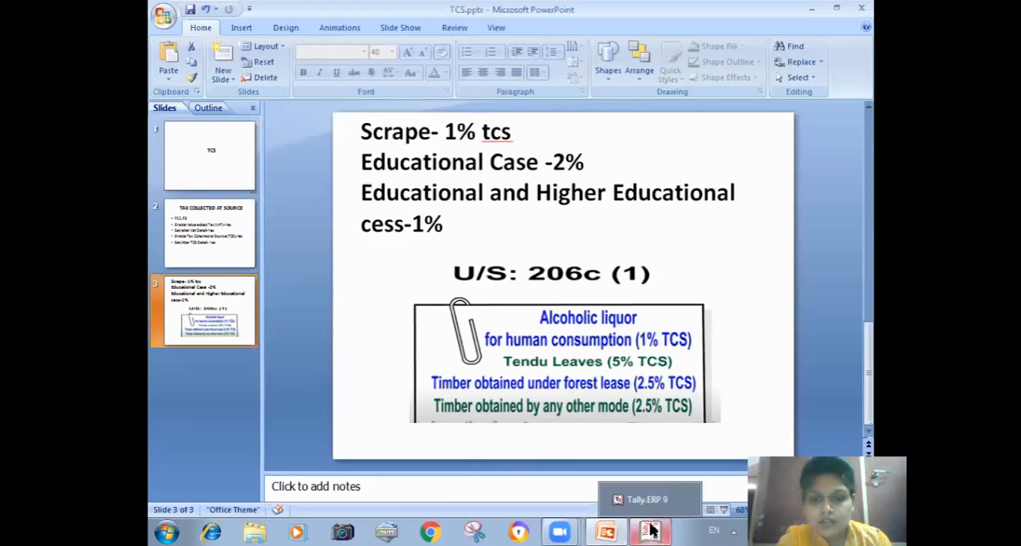
{"action": "left_click", "coordinate": [651, 529]}
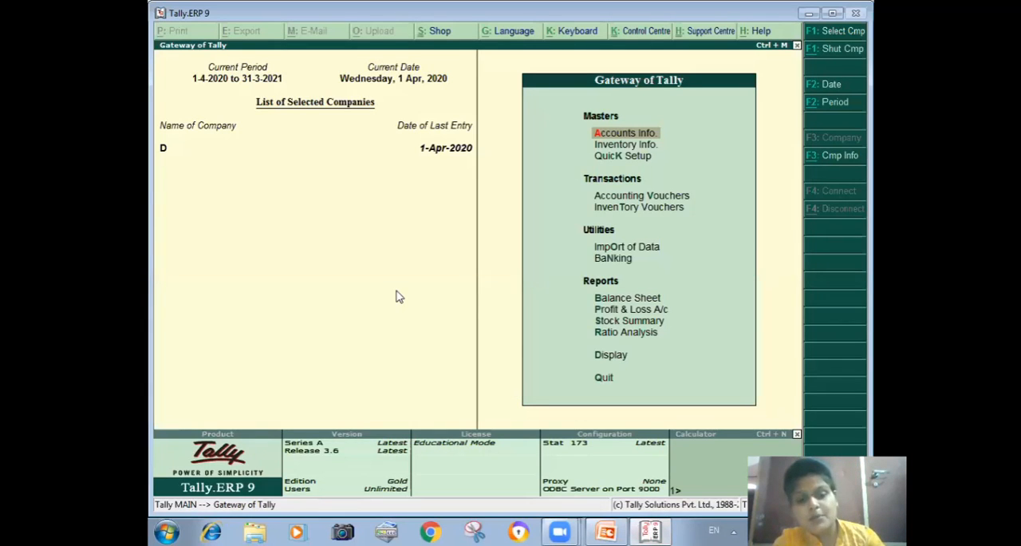
Step: Create a new company named F, keeping the default mailing, financial year and security details
{"action": "key", "text": "alt+F2"}
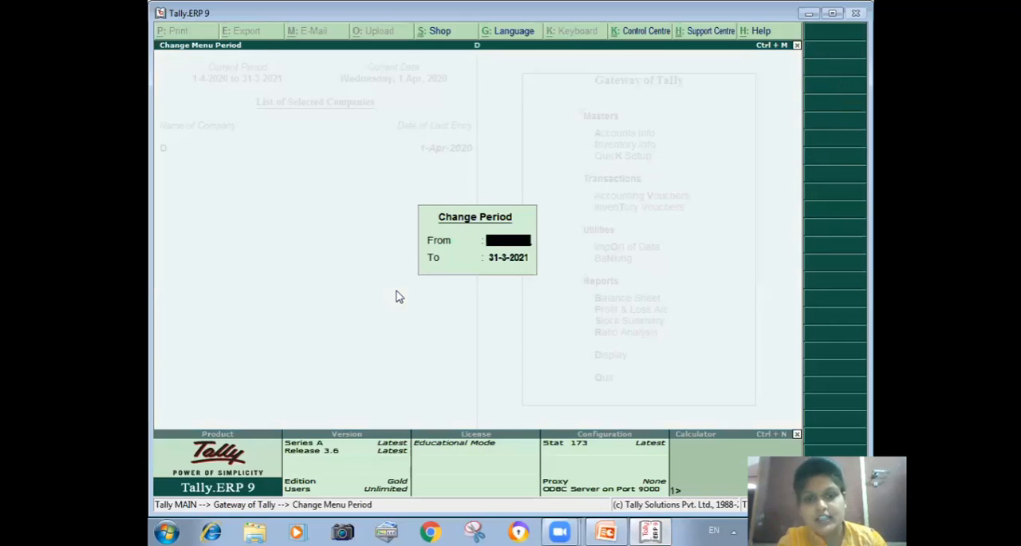
{"action": "key", "text": "Escape"}
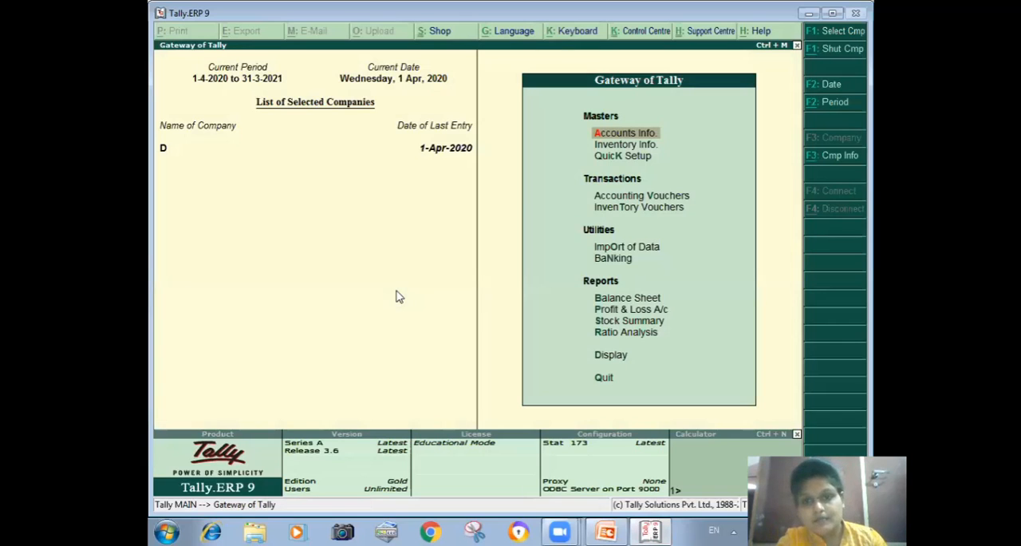
{"action": "key", "text": "Return"}
{"action": "key", "text": "a"}
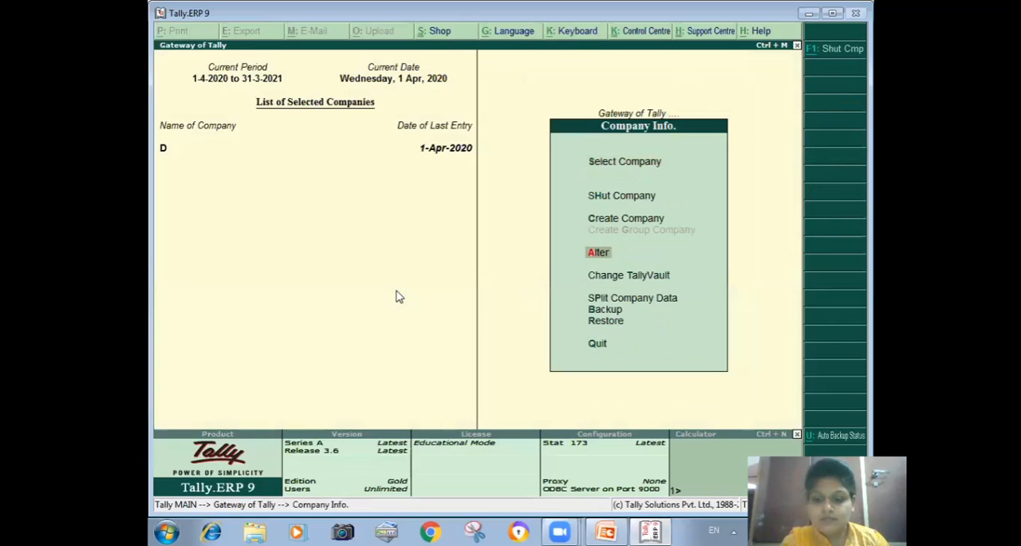
{"action": "type", "text": "c"}
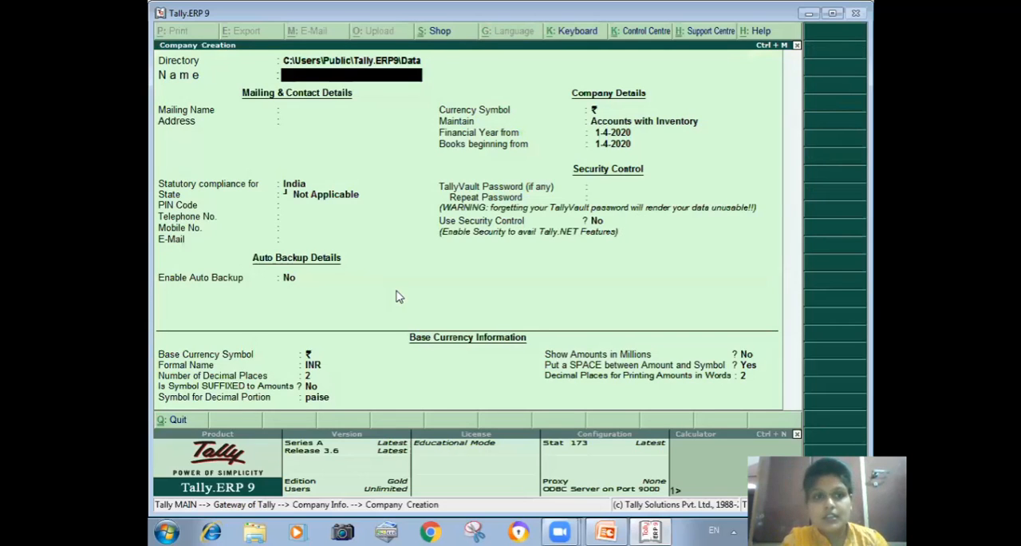
{"action": "type", "text": "F"}
{"action": "key", "text": "Return"}
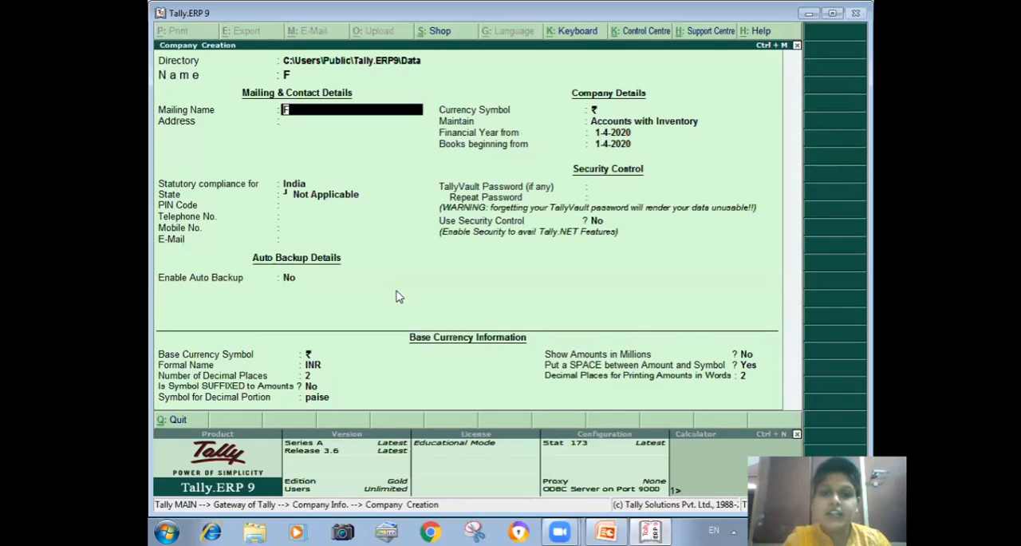
{"action": "key", "text": "ctrl+a"}
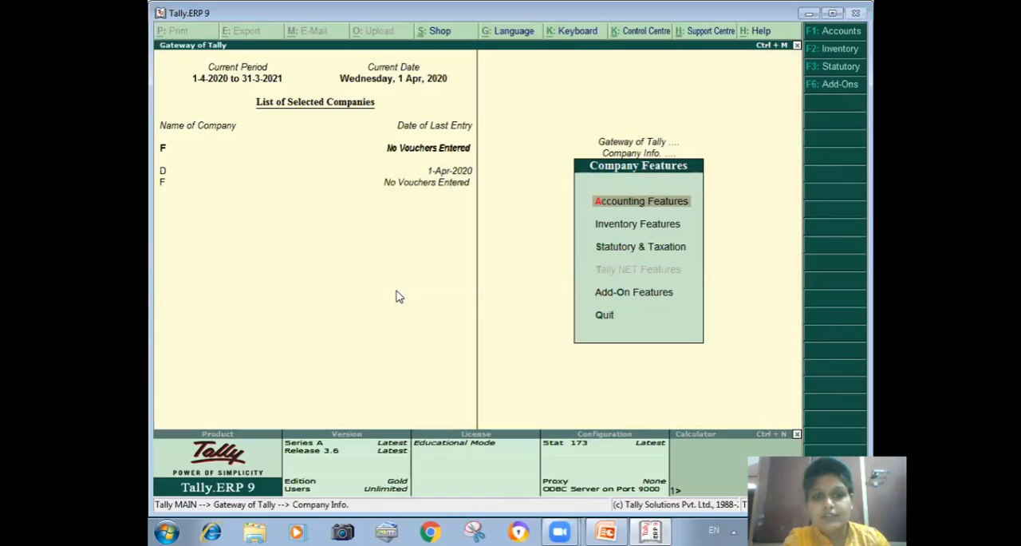
Step: Turn on VAT details in company F's statutory features and set the state to Haryana, accepting dealer type Regular
{"action": "key", "text": "F3"}
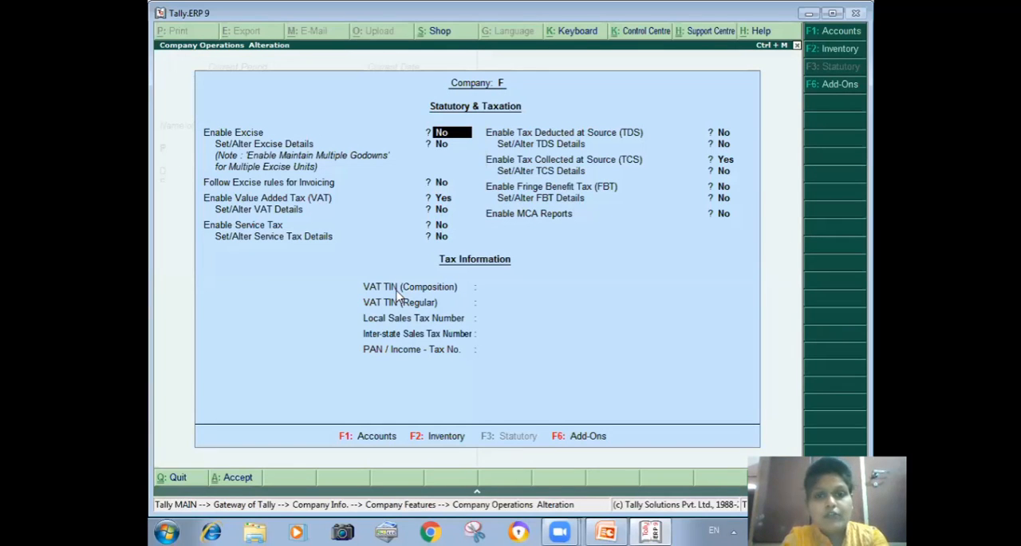
{"action": "key", "text": "Return"}
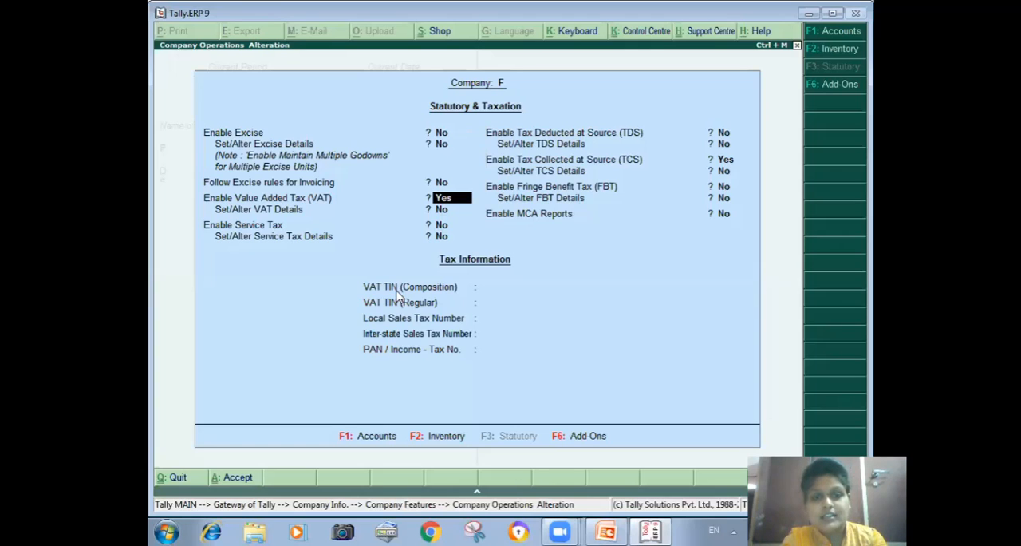
{"action": "key", "text": "Return"}
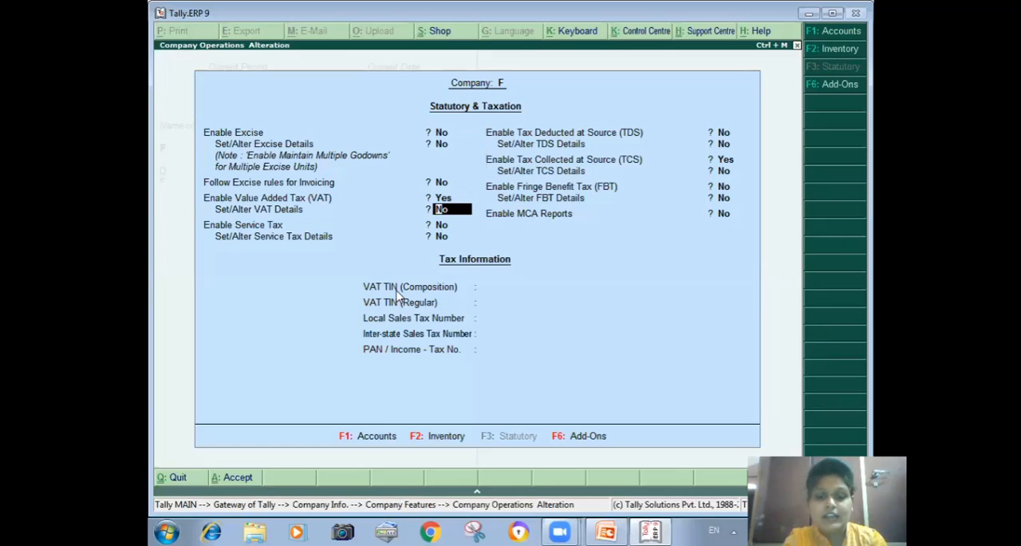
{"action": "type", "text": "y"}
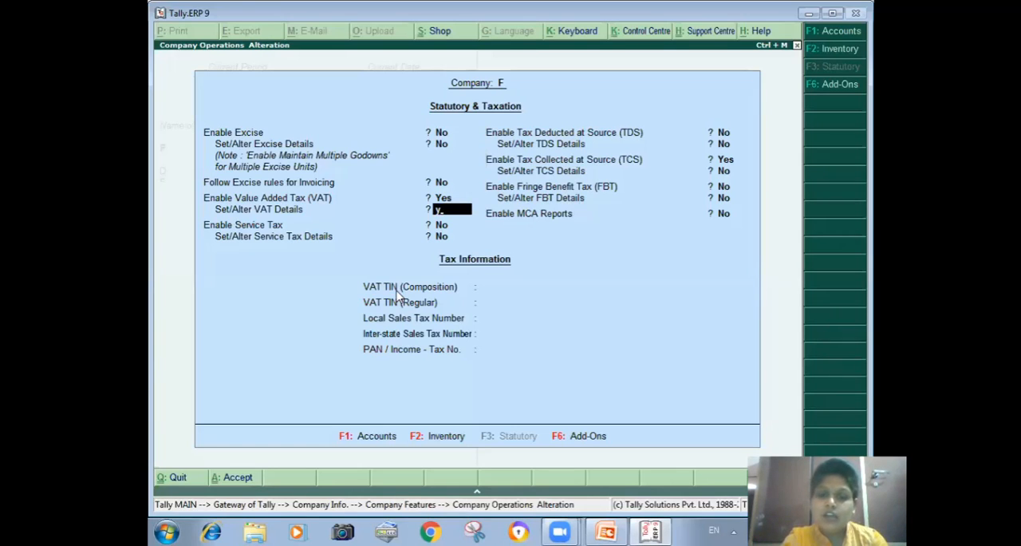
{"action": "key", "text": "Return"}
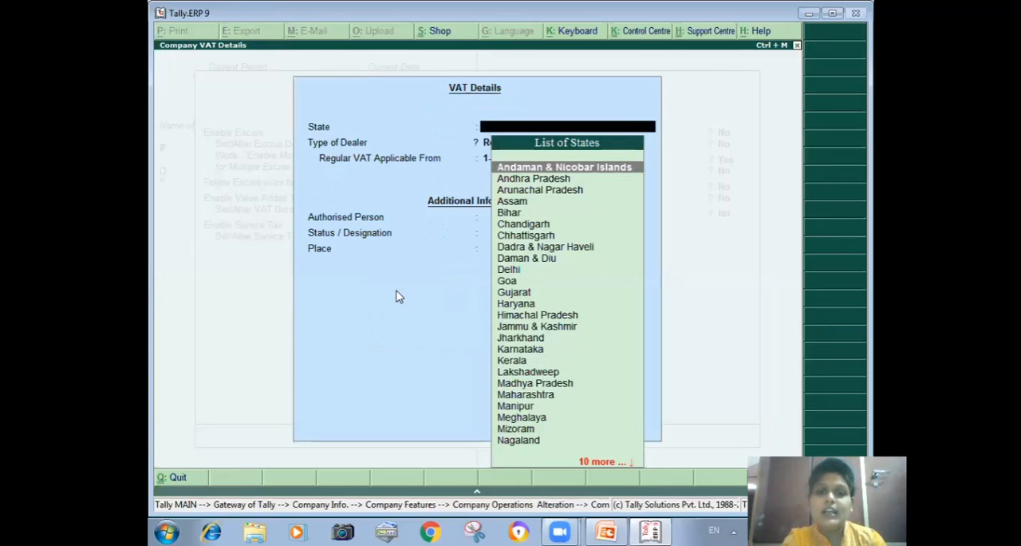
{"action": "type", "text": "Ha"}
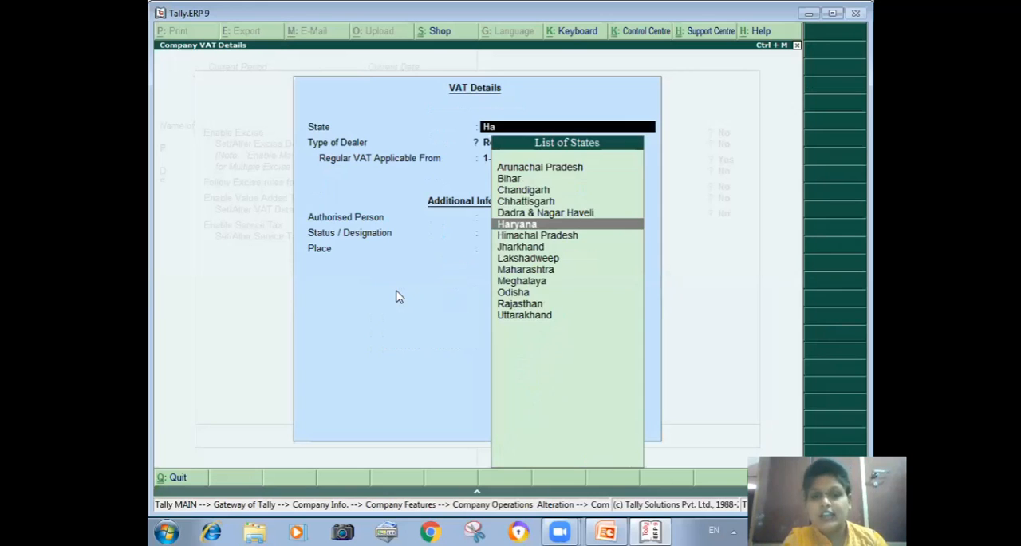
{"action": "key", "text": "Return"}
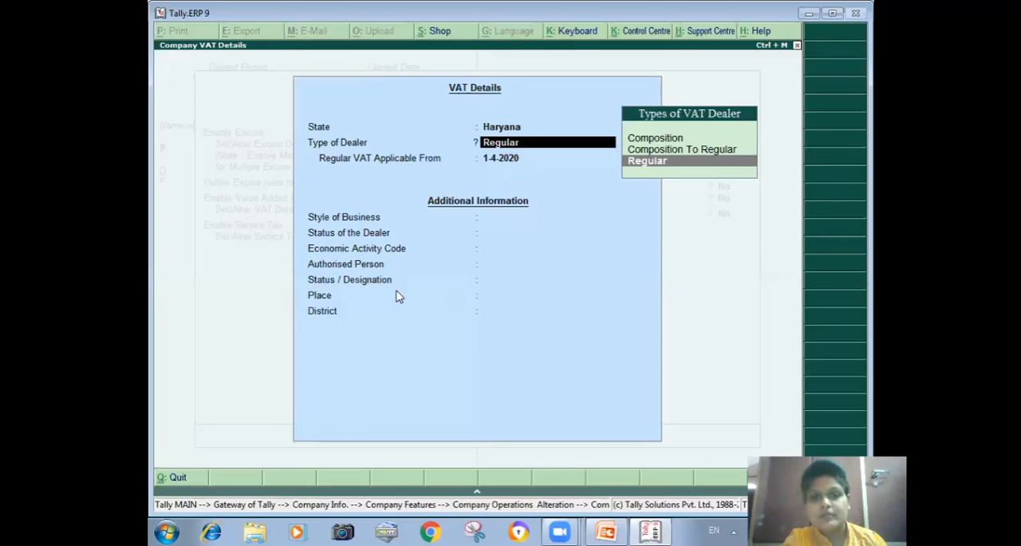
{"action": "key", "text": "ctrl+a"}
Step: Keep Tax Collected at Source enabled for company F and set Set/Alter TCS Details to Yes
{"action": "key", "text": "Return"}
{"action": "key", "text": "Return"}
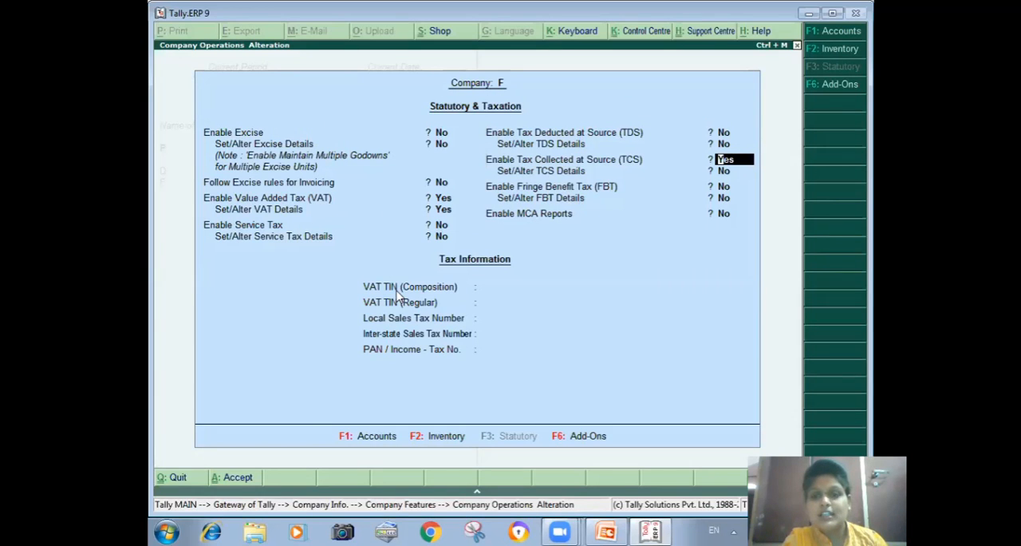
{"action": "key", "text": "Return"}
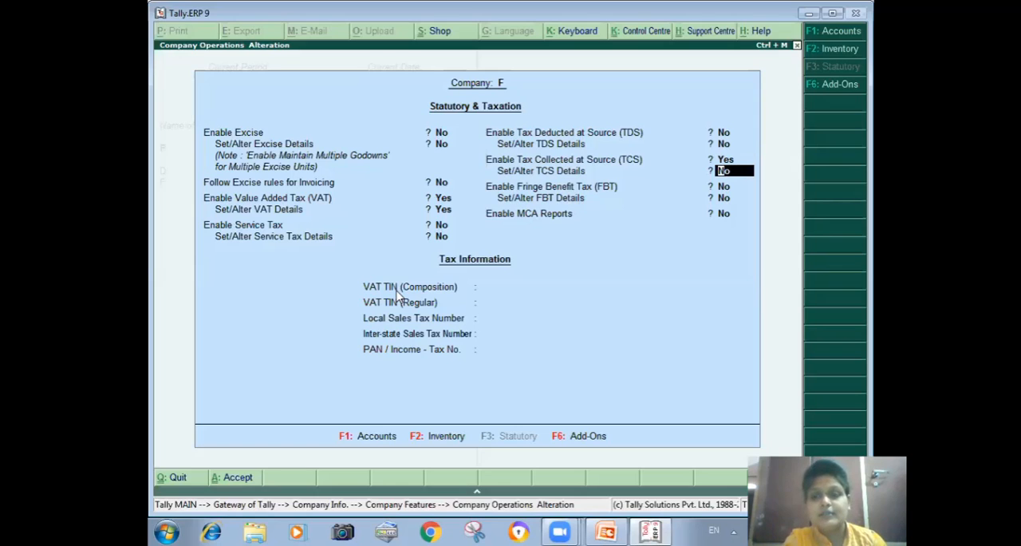
{"action": "key", "text": "t"}
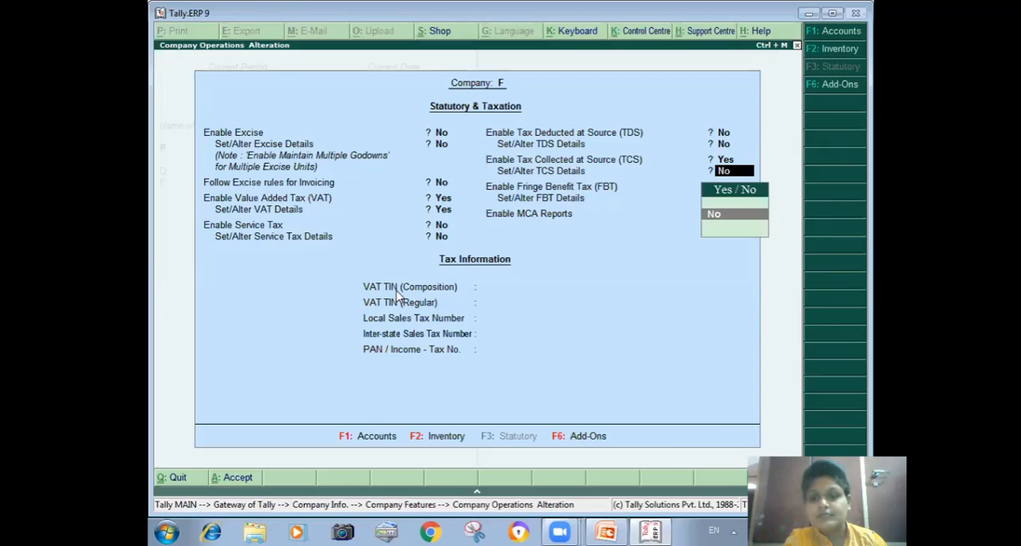
{"action": "type", "text": "t"}
{"action": "type", "text": "y"}
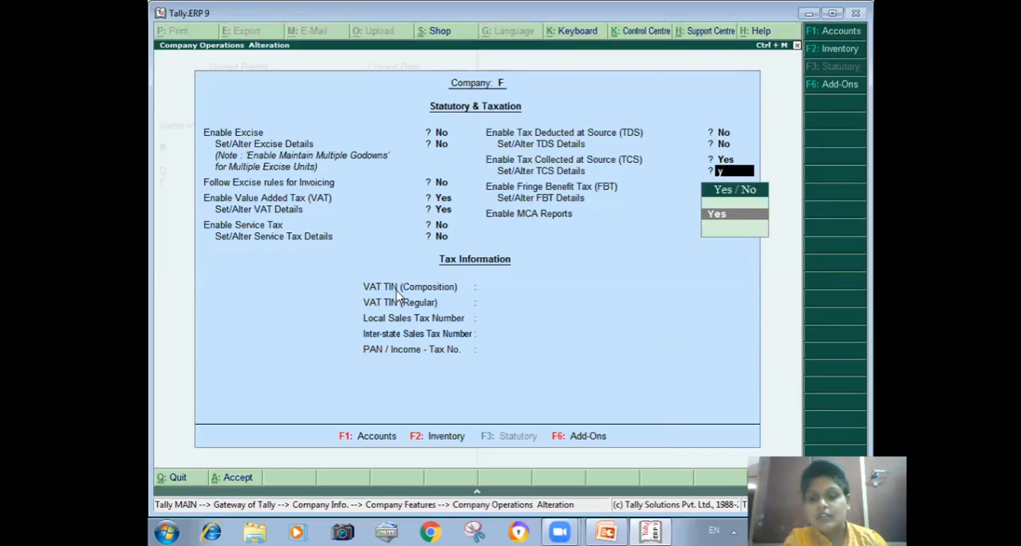
{"action": "key", "text": "Return"}
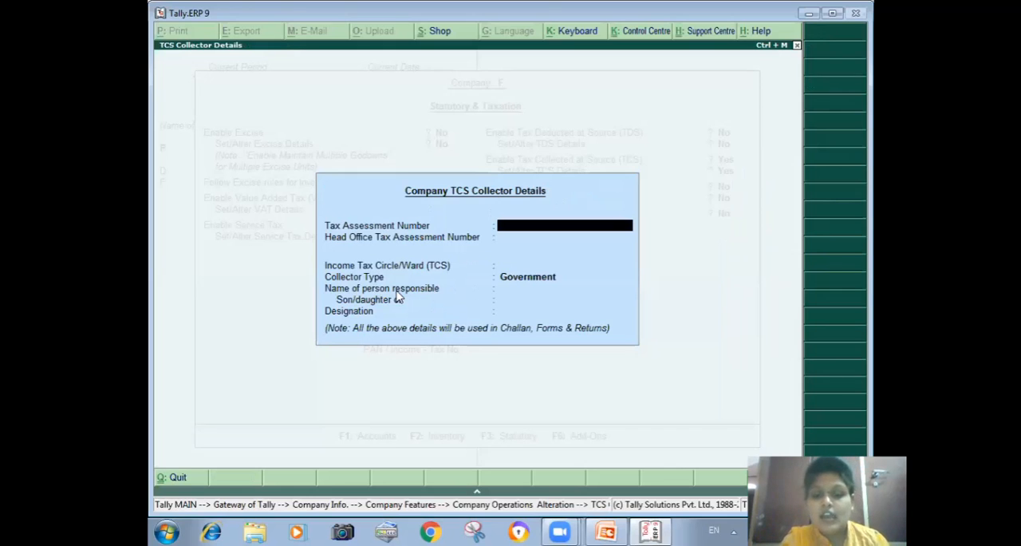
Step: Enter the company's and head office's tax assessment numbers, Income Tax Circle/Ward 34 and collector type Others
{"action": "type", "text": "45"}
{"action": "key", "text": "Return"}
{"action": "type", "text": "455"}
{"action": "key", "text": "Return"}
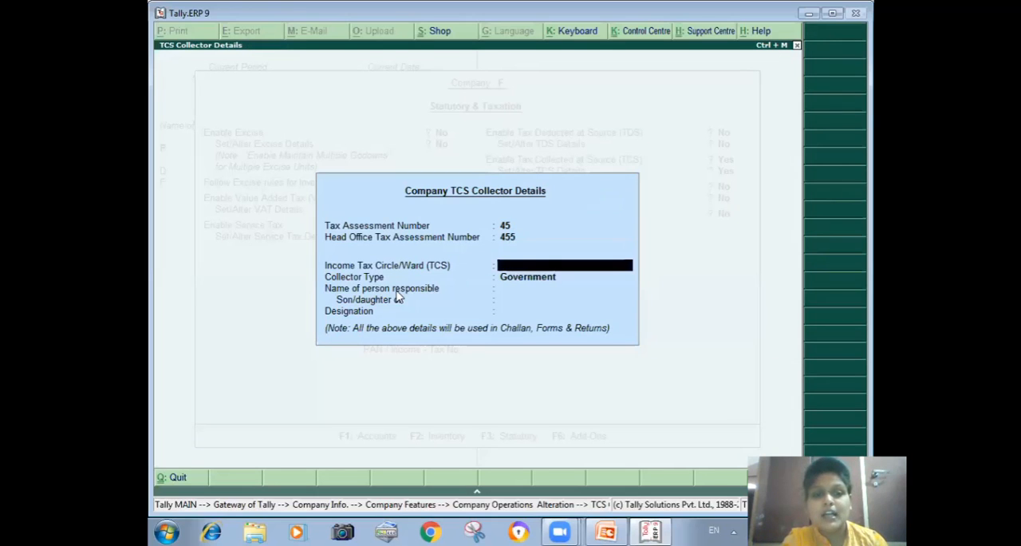
{"action": "type", "text": "34"}
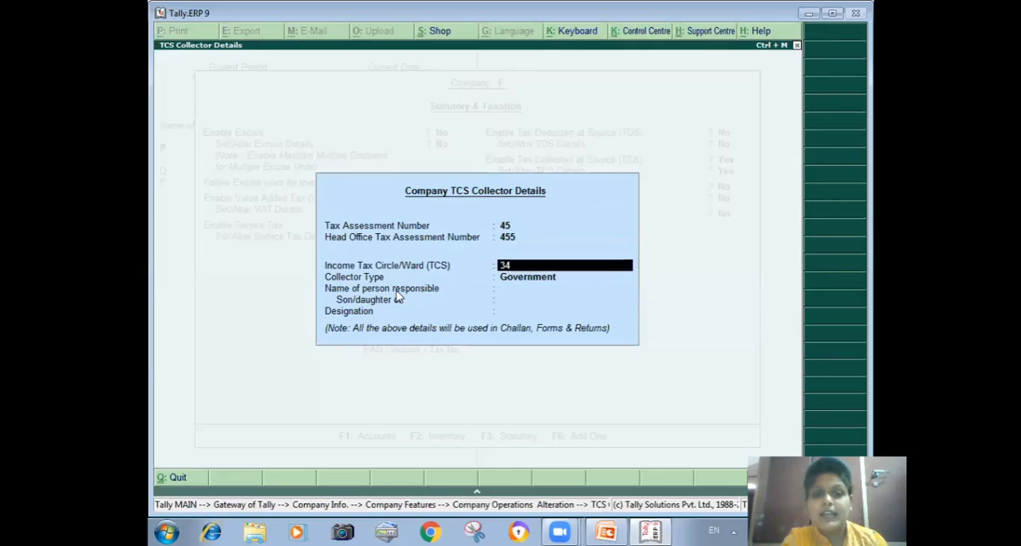
{"action": "key", "text": "Return"}
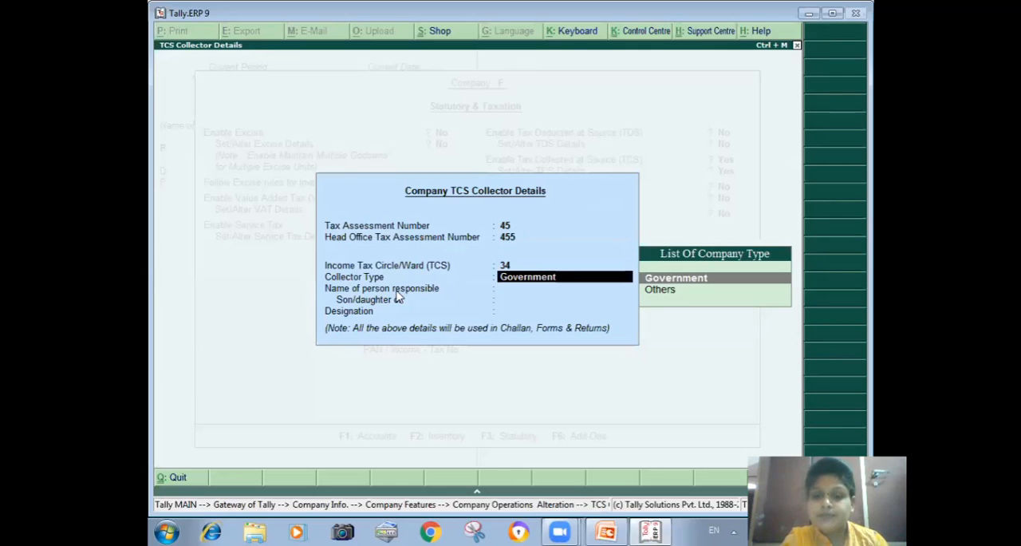
{"action": "key", "text": "Down"}
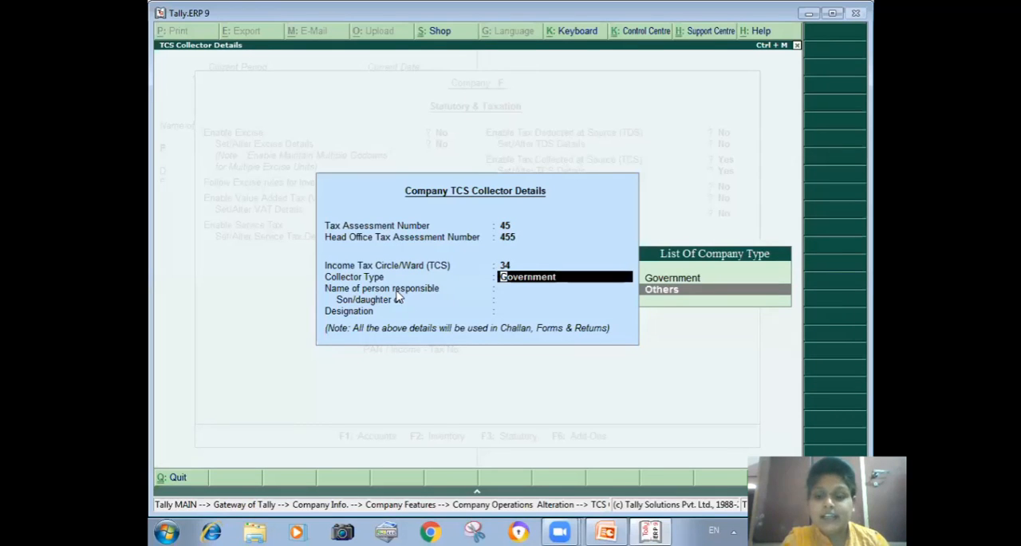
{"action": "key", "text": "Return"}
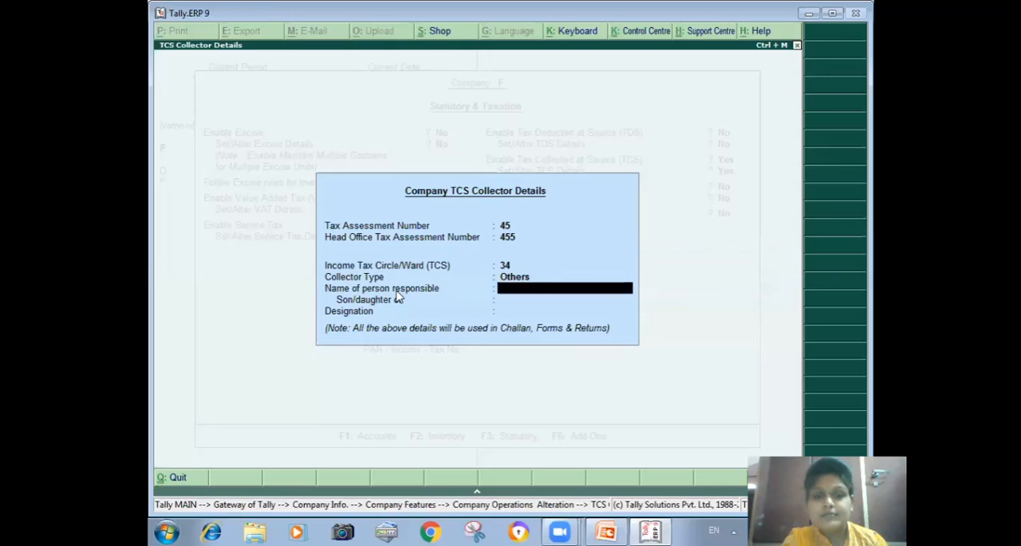
Step: Enter the responsible person's and parent's names, leave the designation blank, save company F's statutory features and return to Company Info
{"action": "type", "text": "Rrr"}
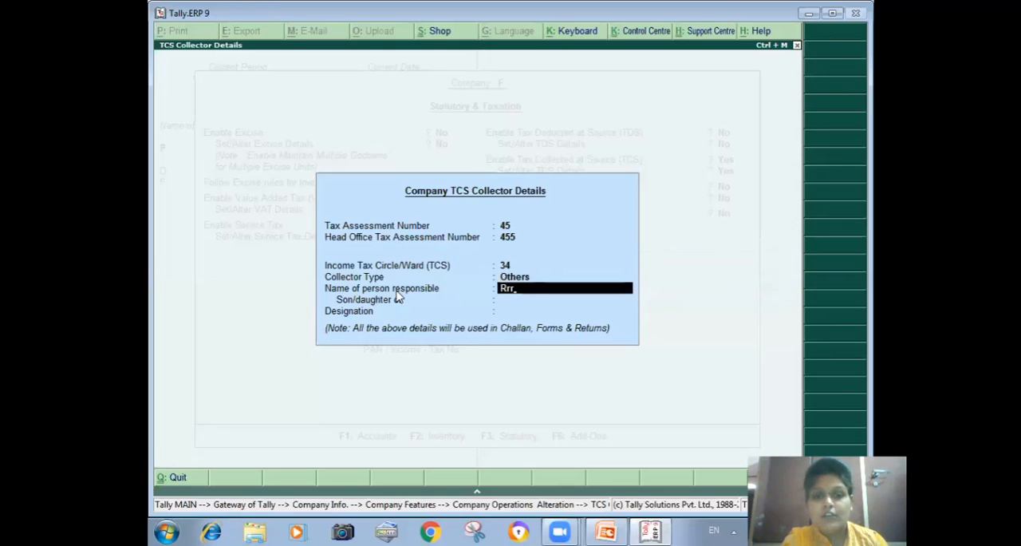
{"action": "key", "text": "Return"}
{"action": "type", "text": "Tttt"}
{"action": "key", "text": "Return"}
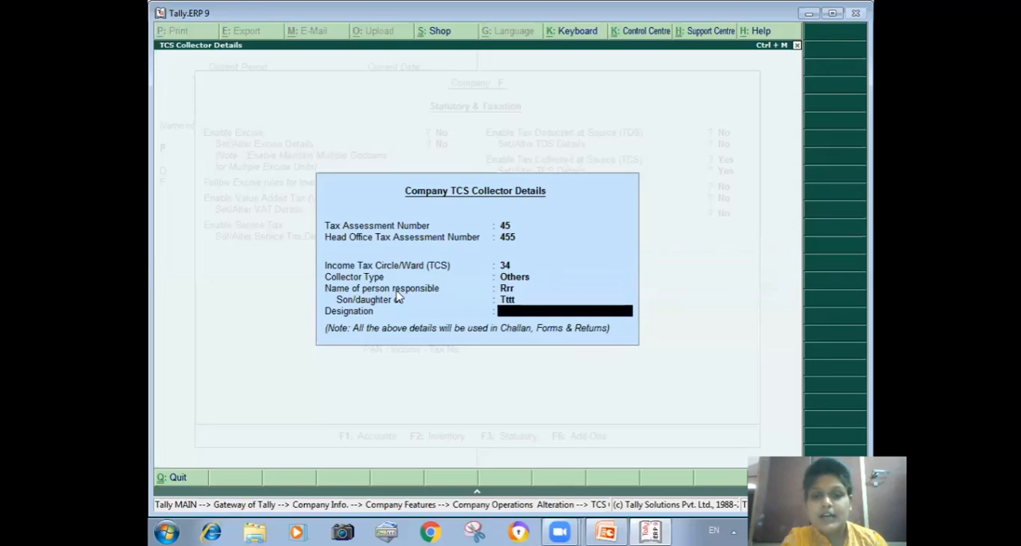
{"action": "key", "text": "Return"}
{"action": "key", "text": "Return"}
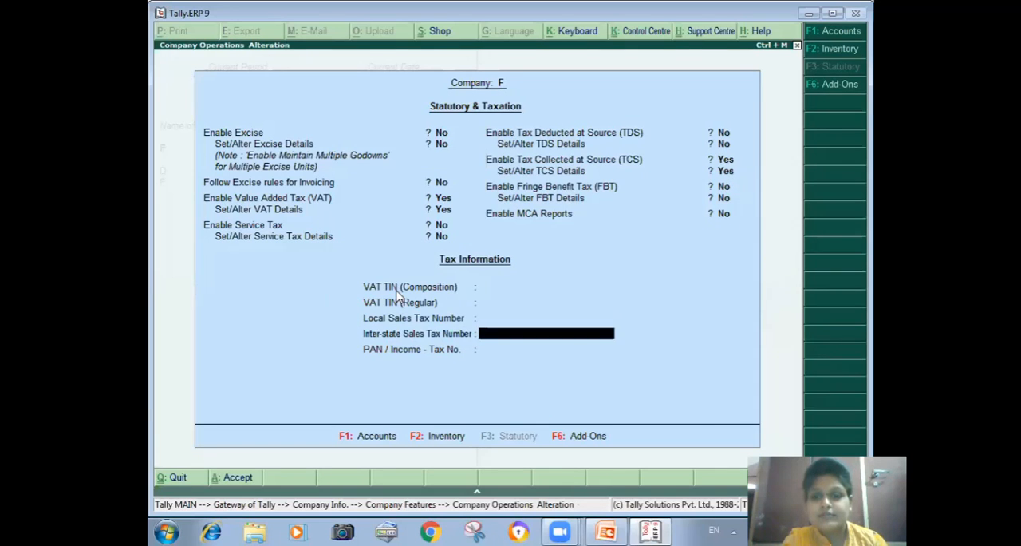
{"action": "key", "text": "Return"}
{"action": "key", "text": "Return"}
{"action": "key", "text": "Return"}
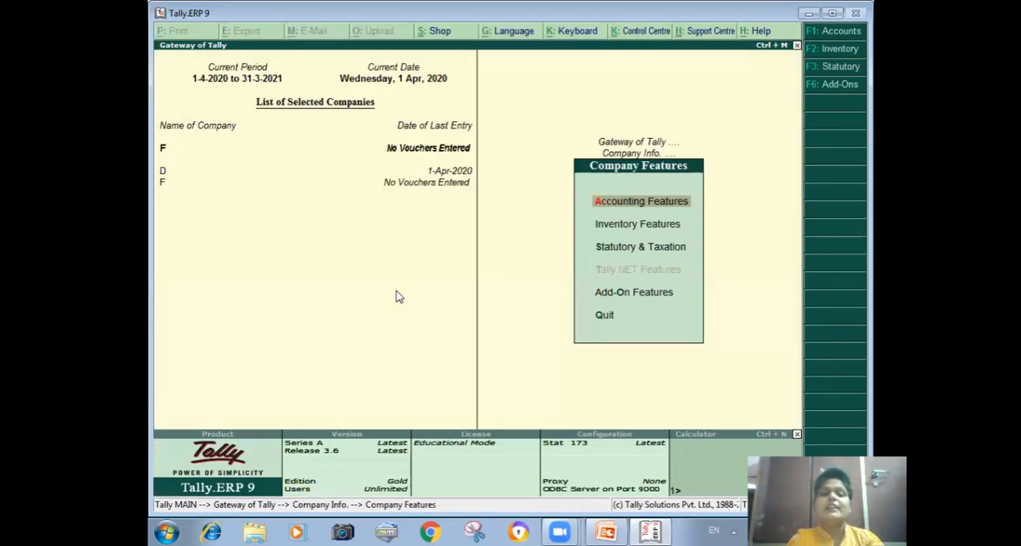
{"action": "key", "text": "Escape"}
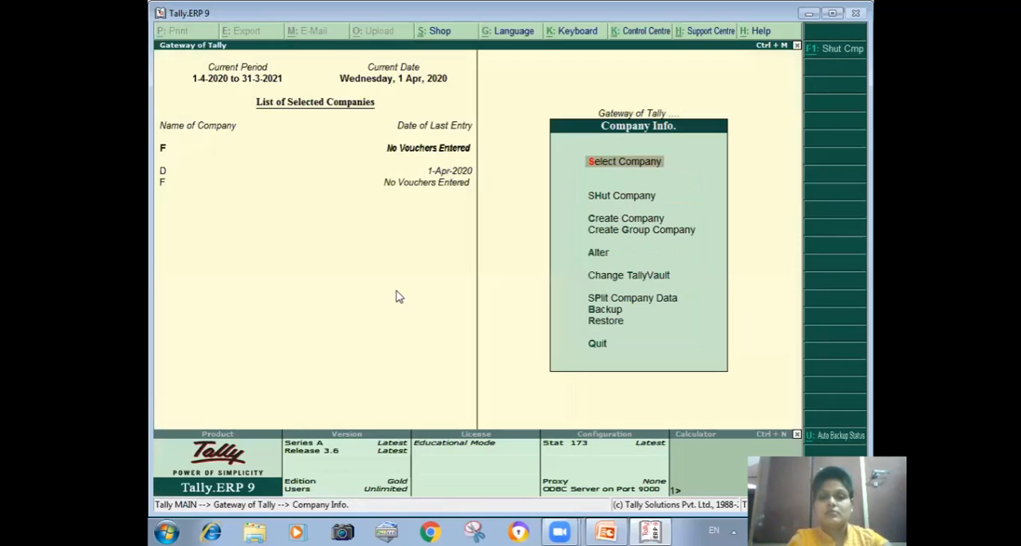